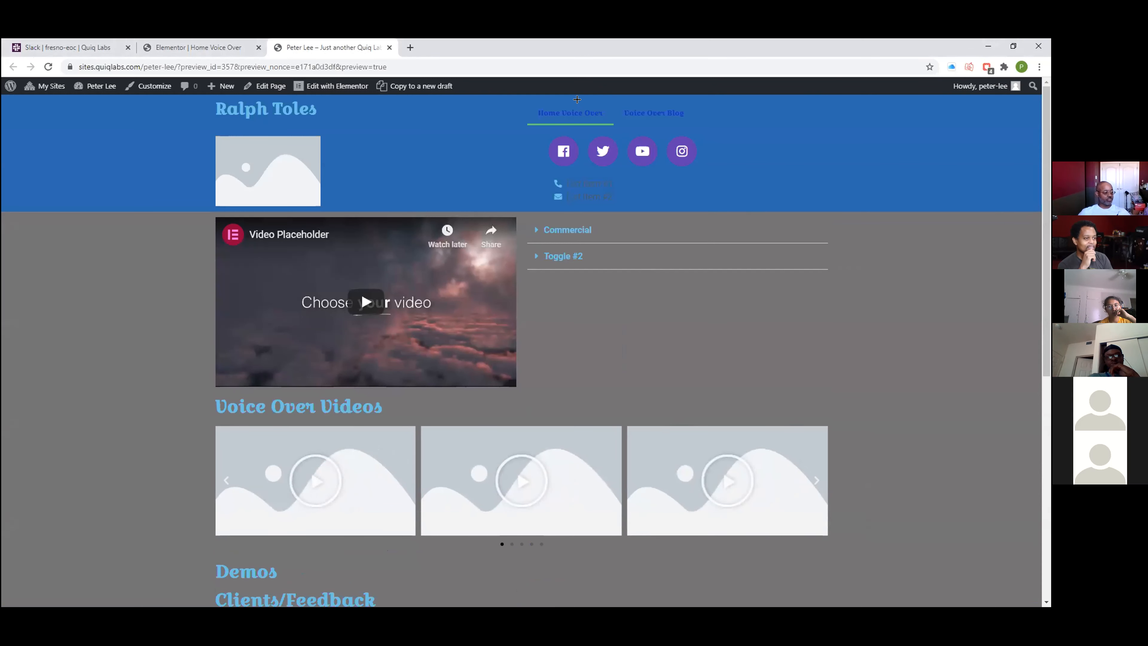
- Look through the voice-over home page preview from its header to the footer and back
scroll(655, 256, "down", 5)
scroll(655, 256, "down", 2)
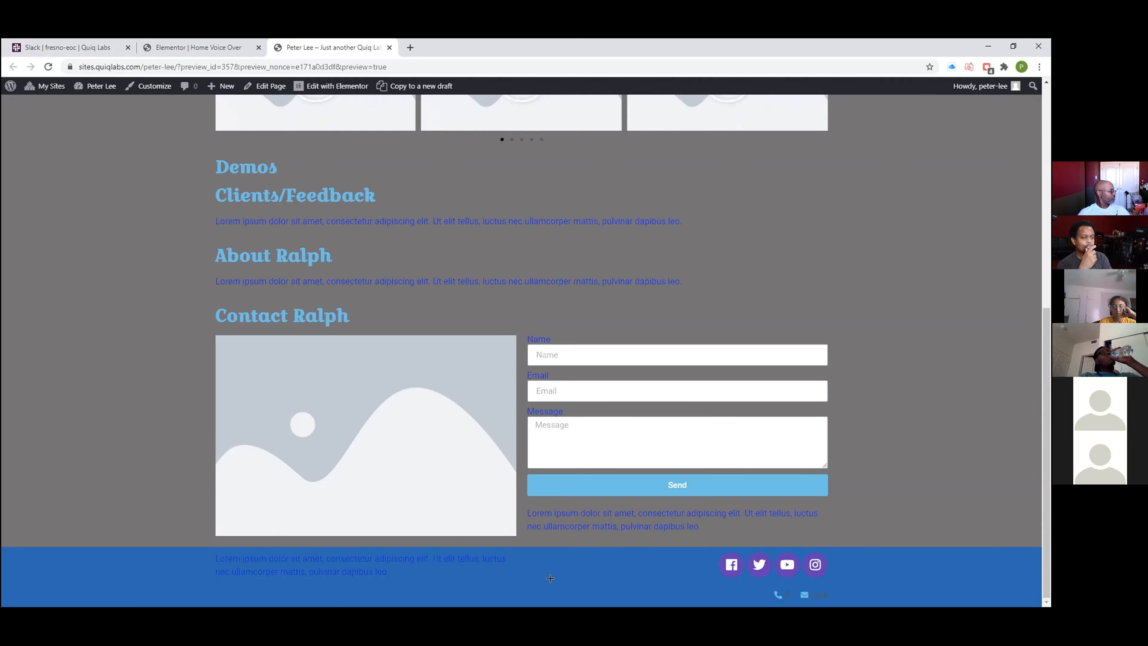
scroll(550, 579, "up", 8)
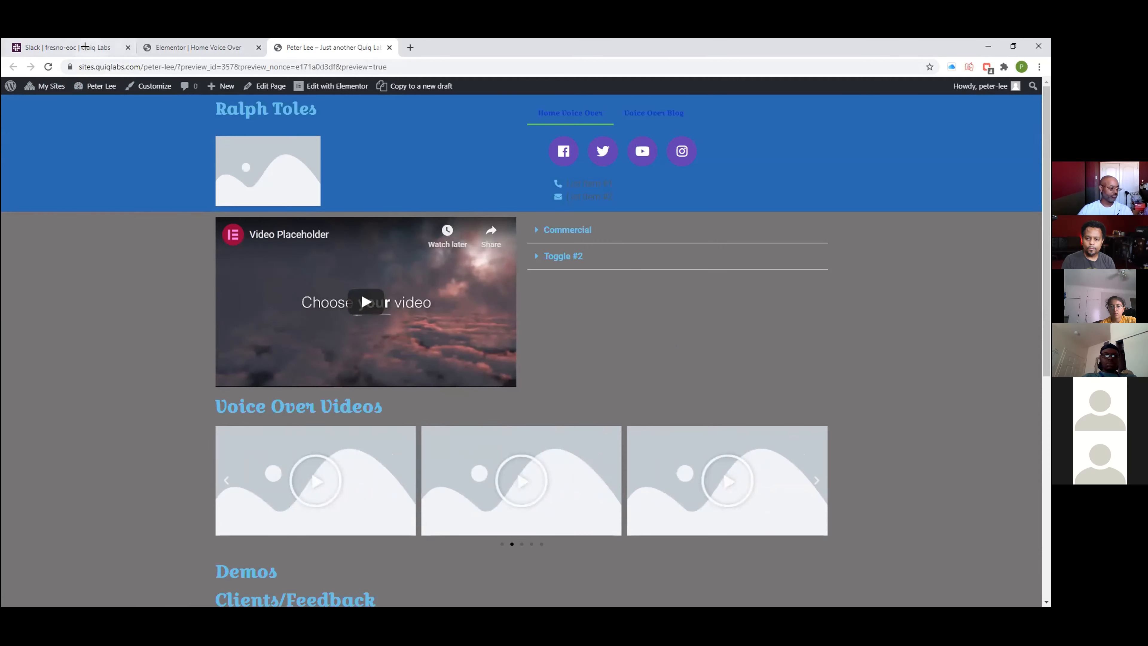
- Switch to Slack and open the colour reference image linked in the direct message about the client's preferred colours
left_click(74, 47)
left_click(62, 442)
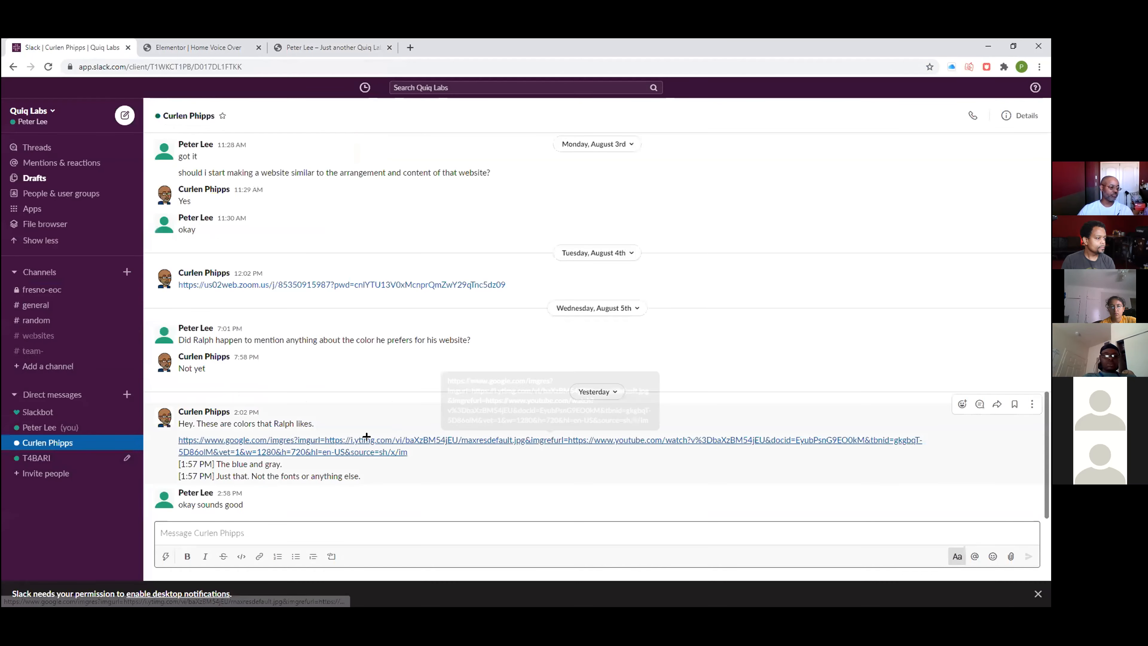
left_click(293, 439)
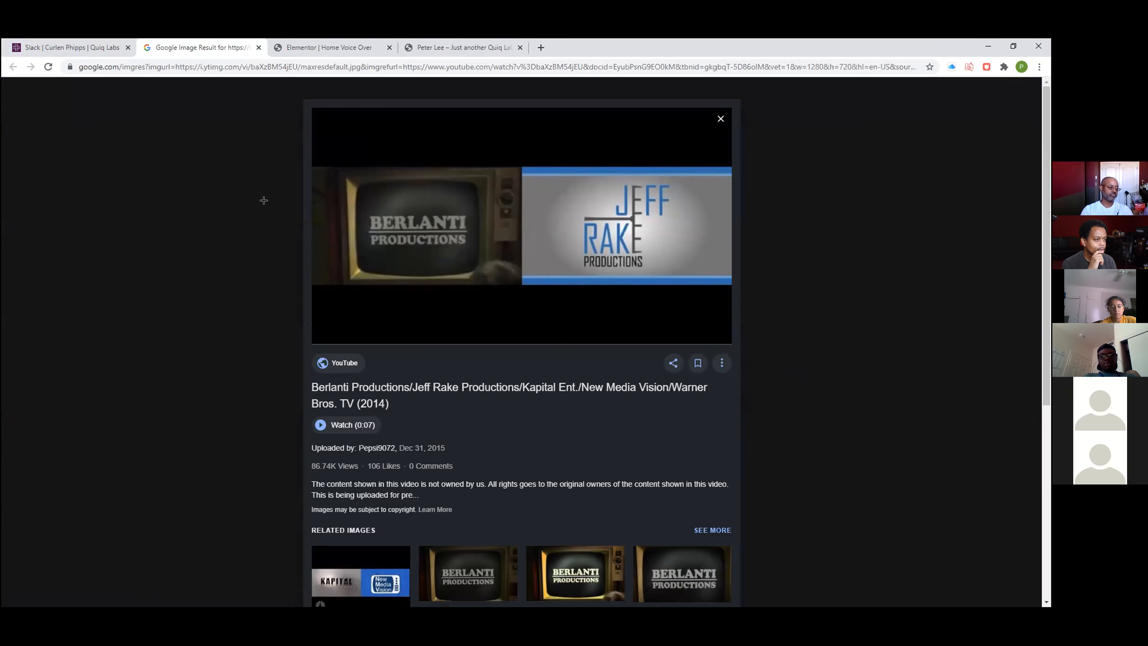
- Return to the home page preview and check the list of installed browser extensions for the colour picker
left_click(452, 47)
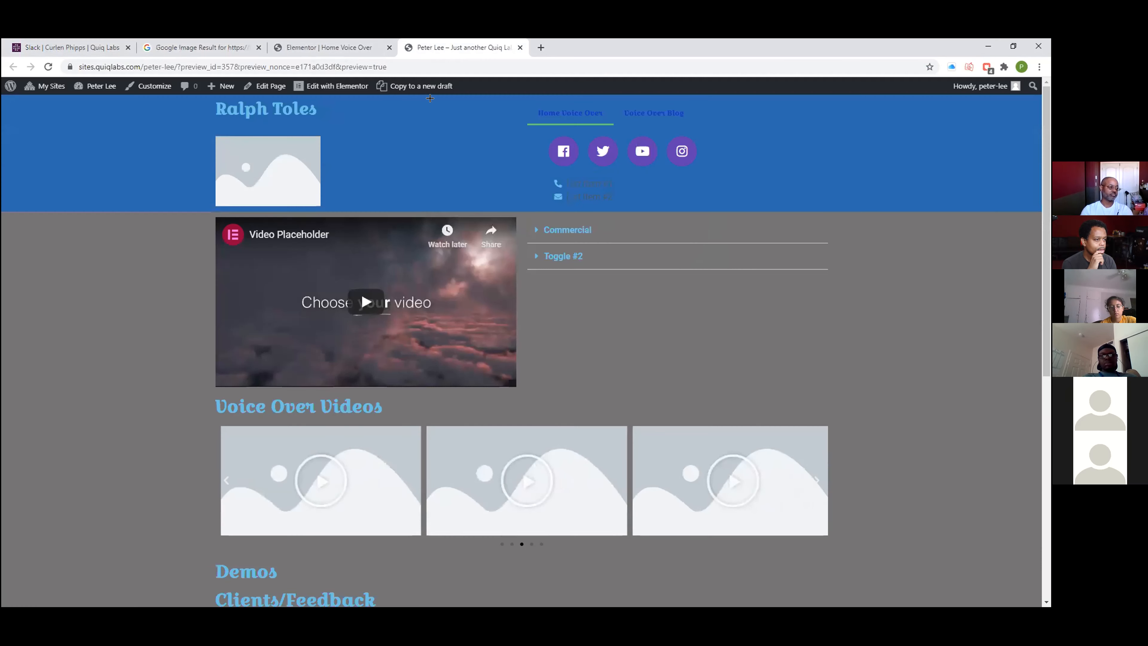
left_click(1004, 66)
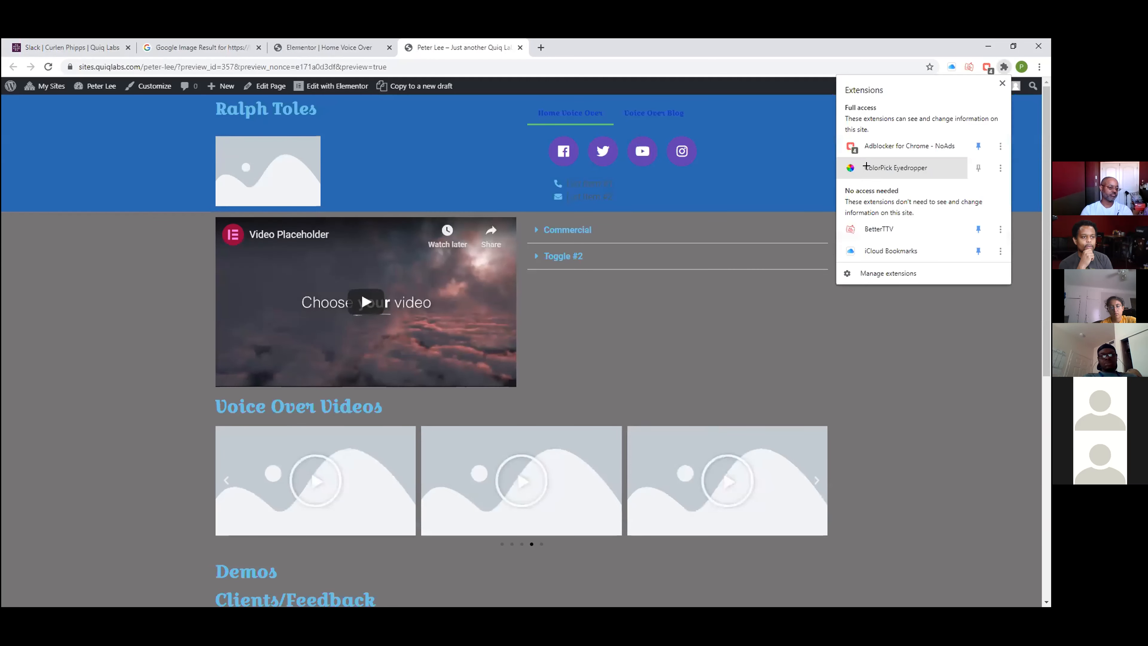
left_click(1004, 67)
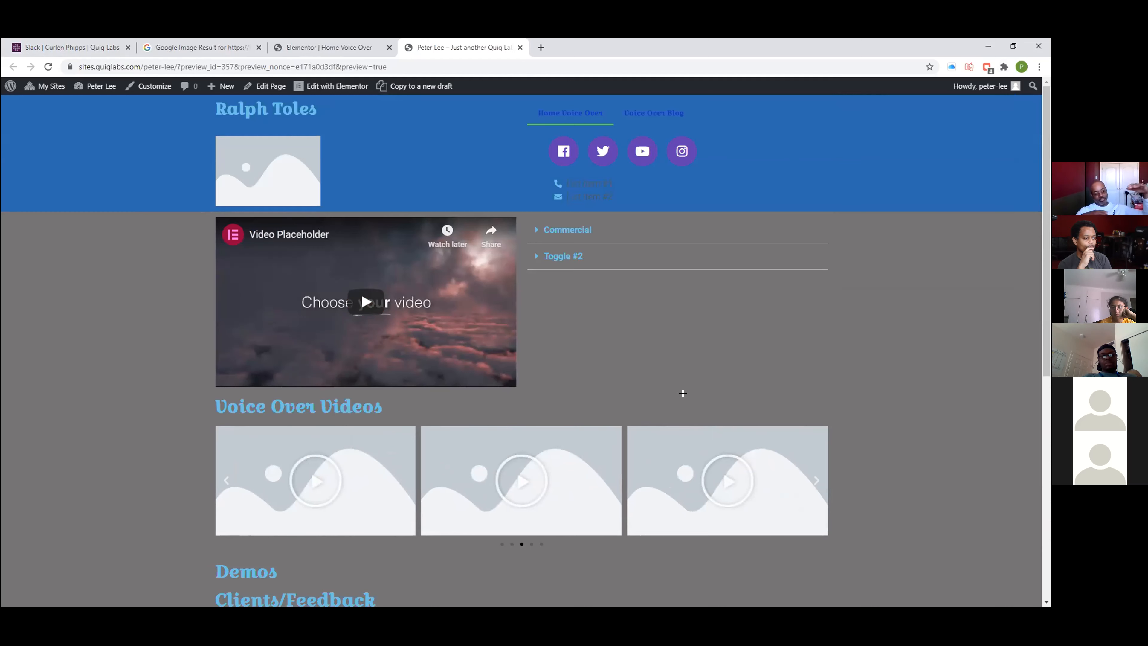
- Review the preview's colours and layout from the header through the video carousel to the contact form and footer
scroll(682, 394, "down", 1)
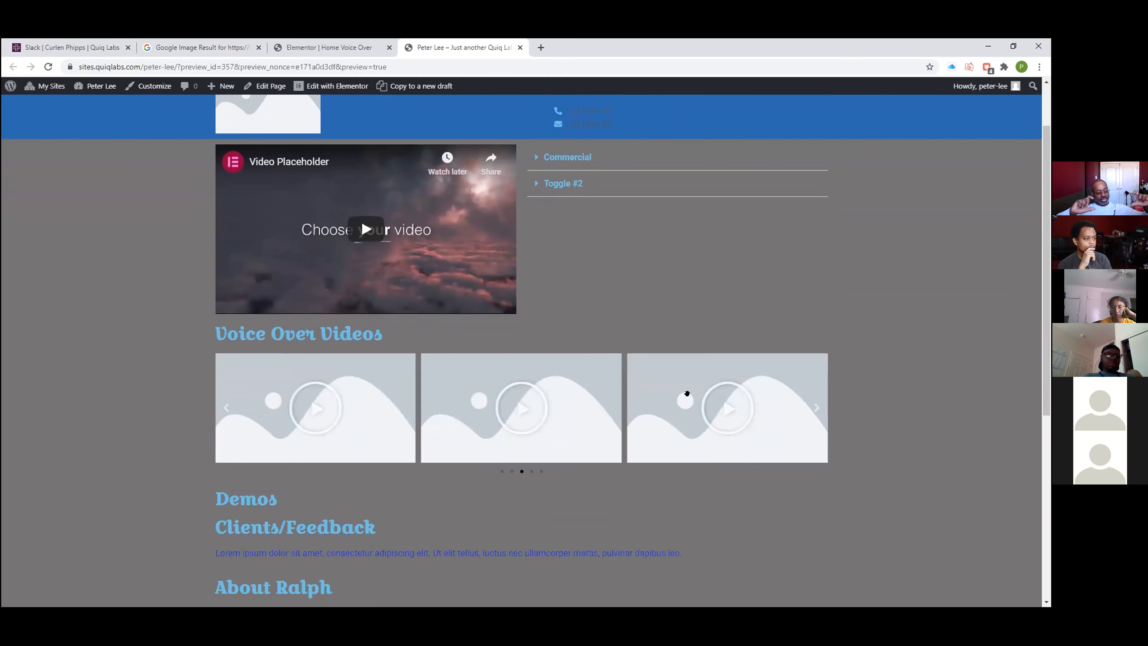
scroll(684, 392, "down", 1)
scroll(686, 393, "down", 4)
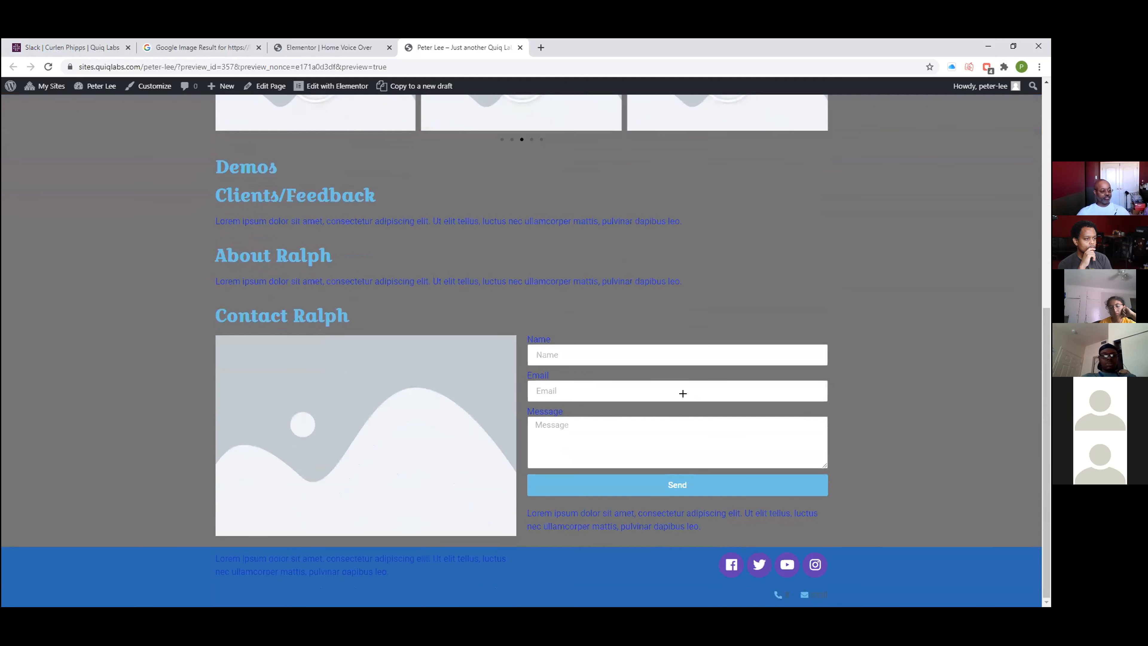
scroll(725, 453, "up", 6)
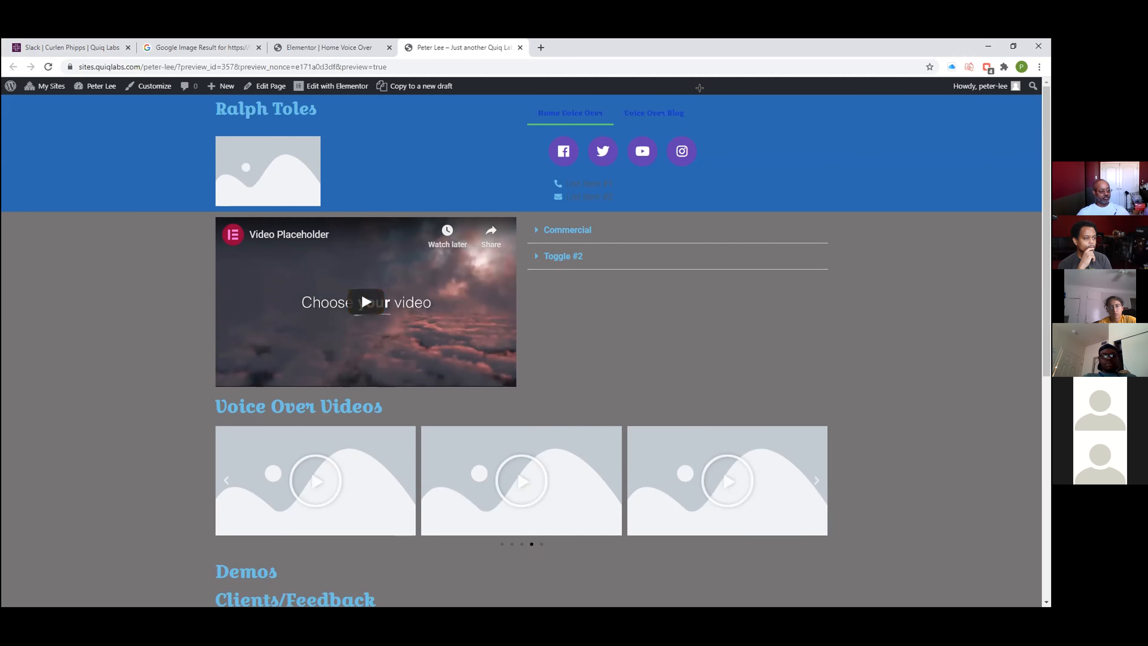
scroll(516, 342, "down", 5)
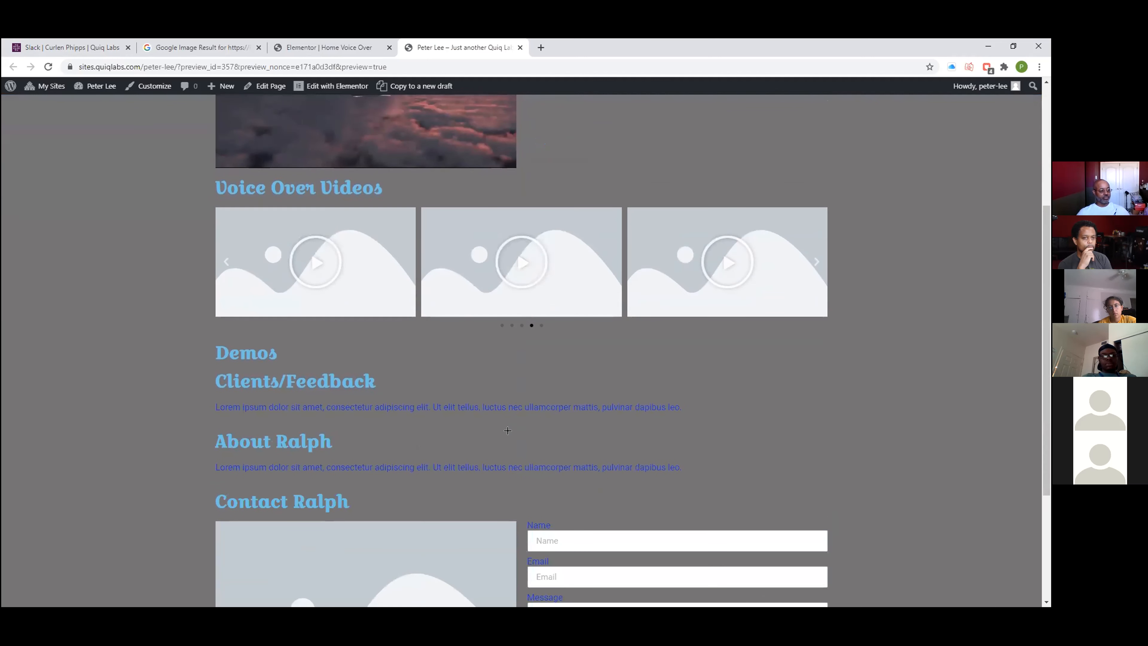
scroll(506, 335, "up", 5)
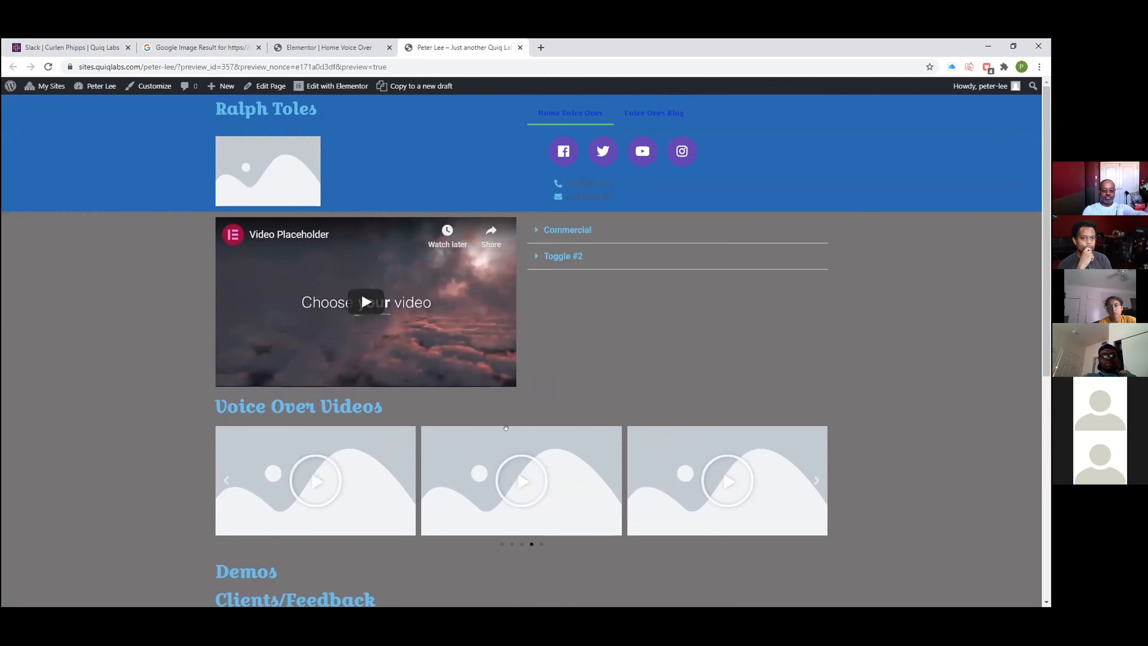
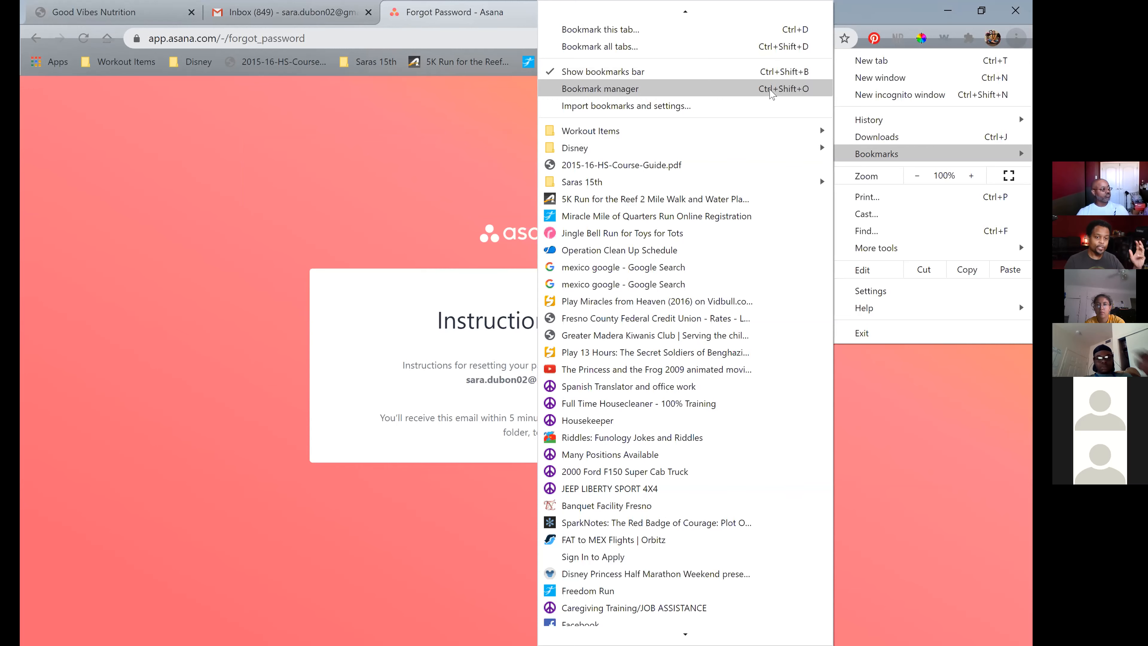
- Open the browser's bookmark manager
left_click(771, 89)
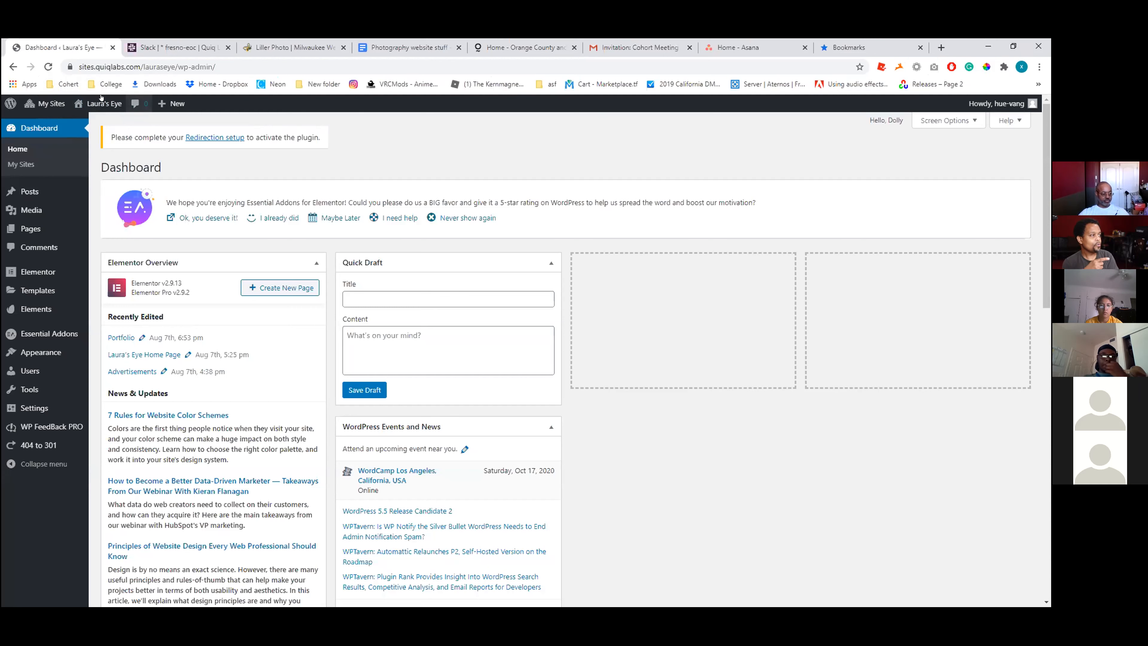
- Open the Cohort bookmark folder's name for editing and save it as Cohort
right_click(64, 85)
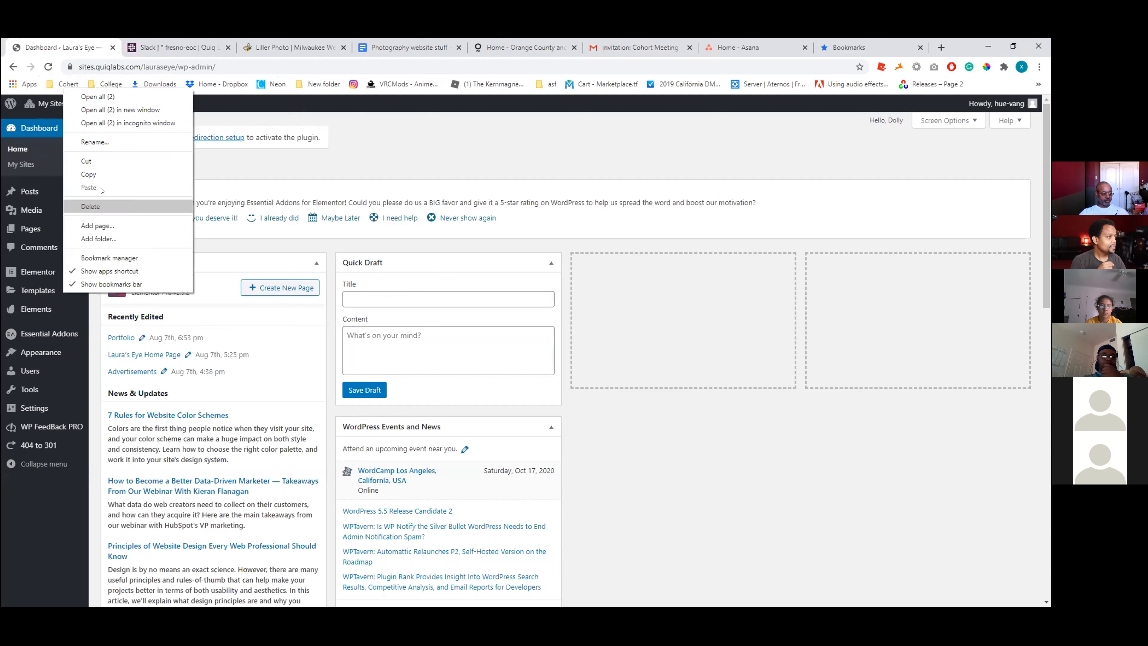
left_click(111, 145)
left_click(506, 111)
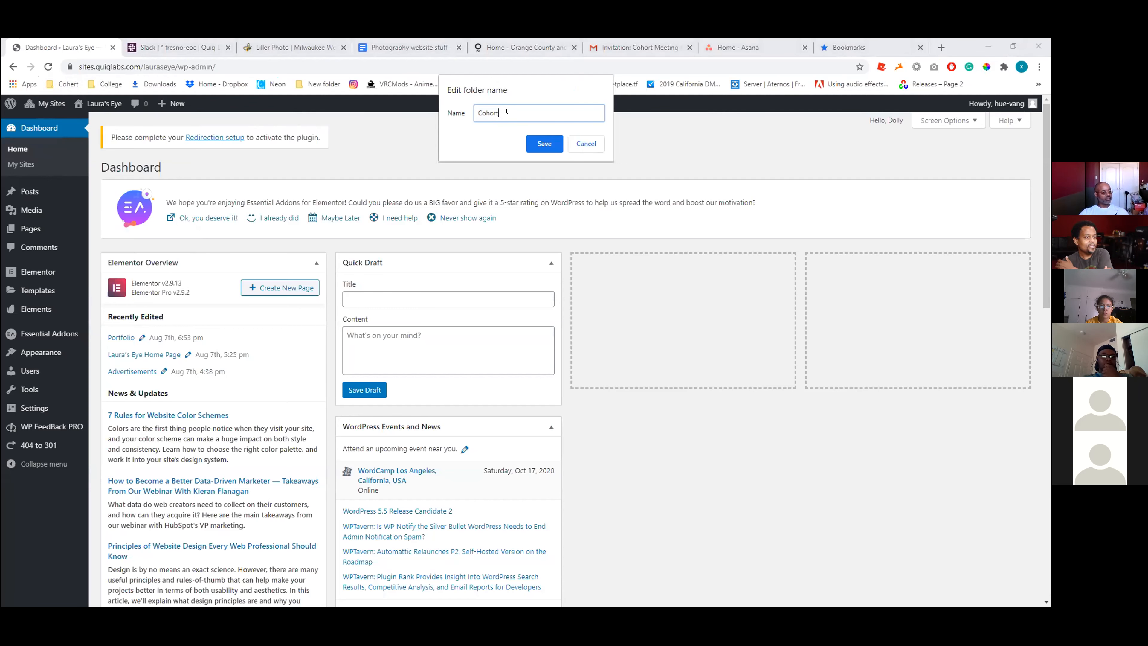
left_click(546, 143)
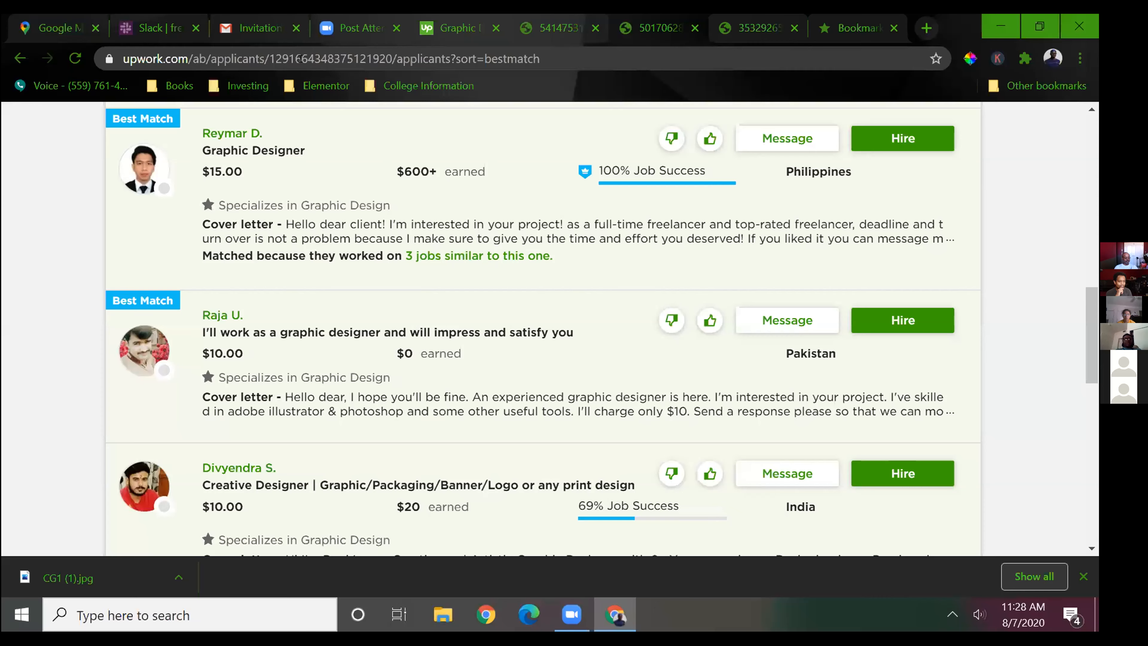
- Compare the open graphic designer sample images, including the couple portrait and the "Wear Your Mask" artwork
left_click(538, 40)
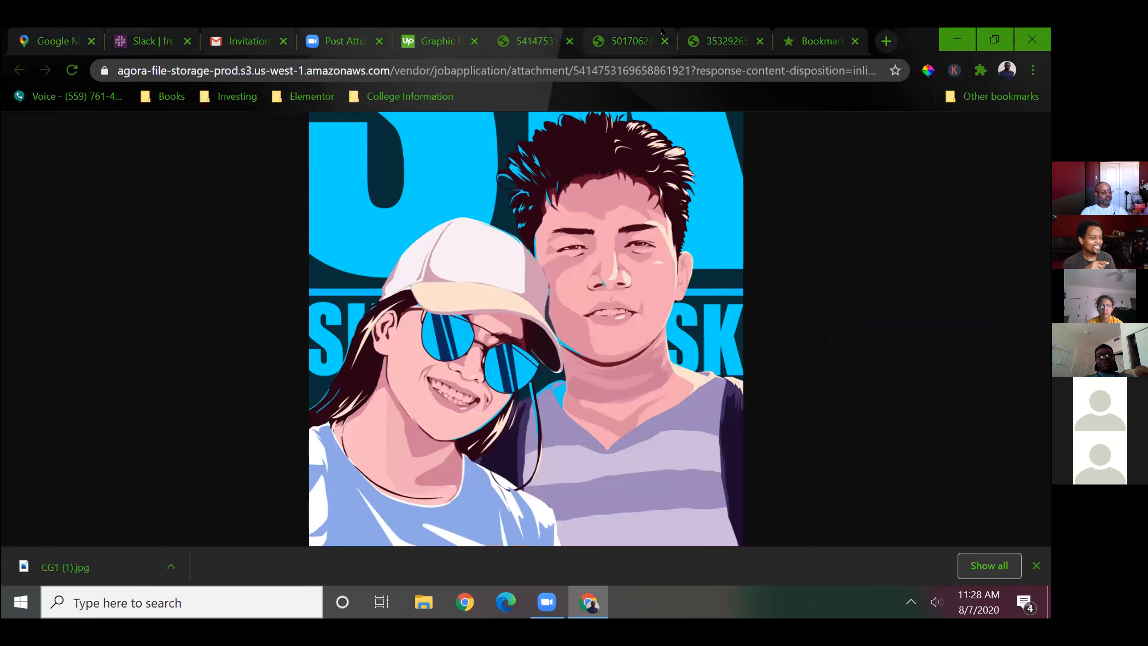
left_click(730, 30)
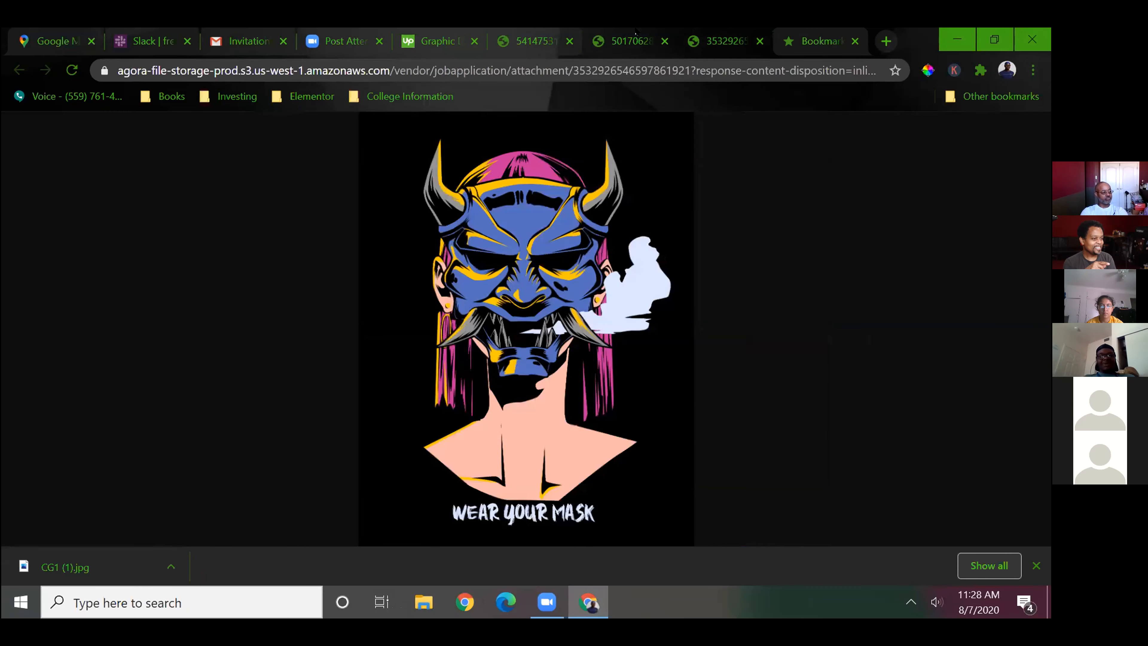
left_click(628, 39)
key("ctrl+shift+Tab")
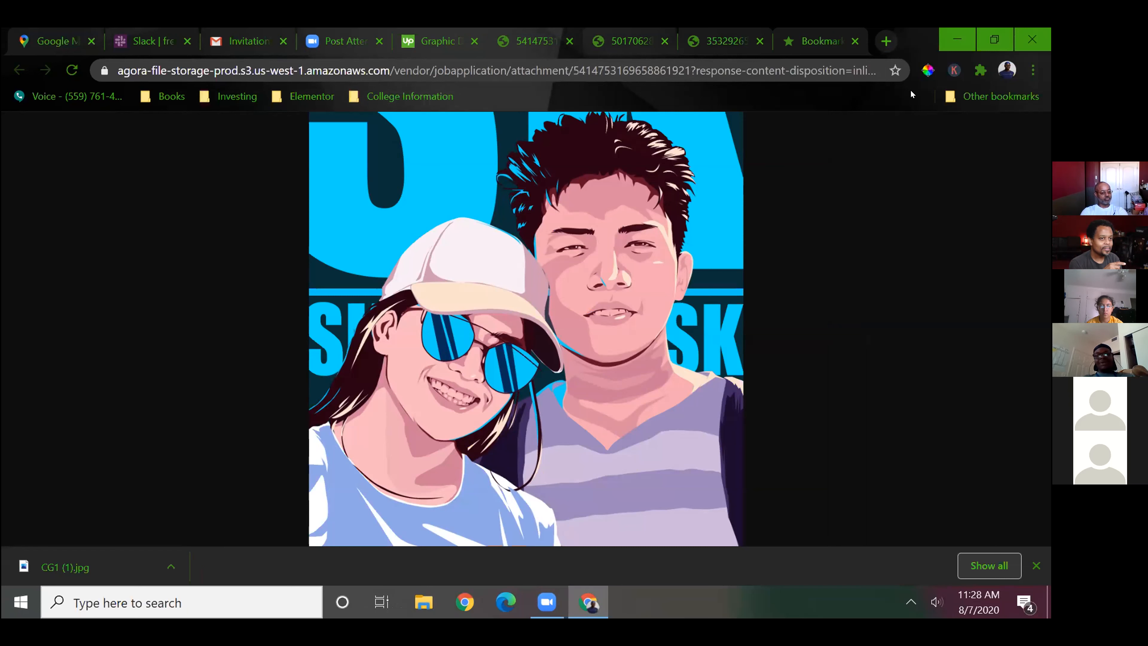
- Check which folders are stored under Other bookmarks
left_click(983, 90)
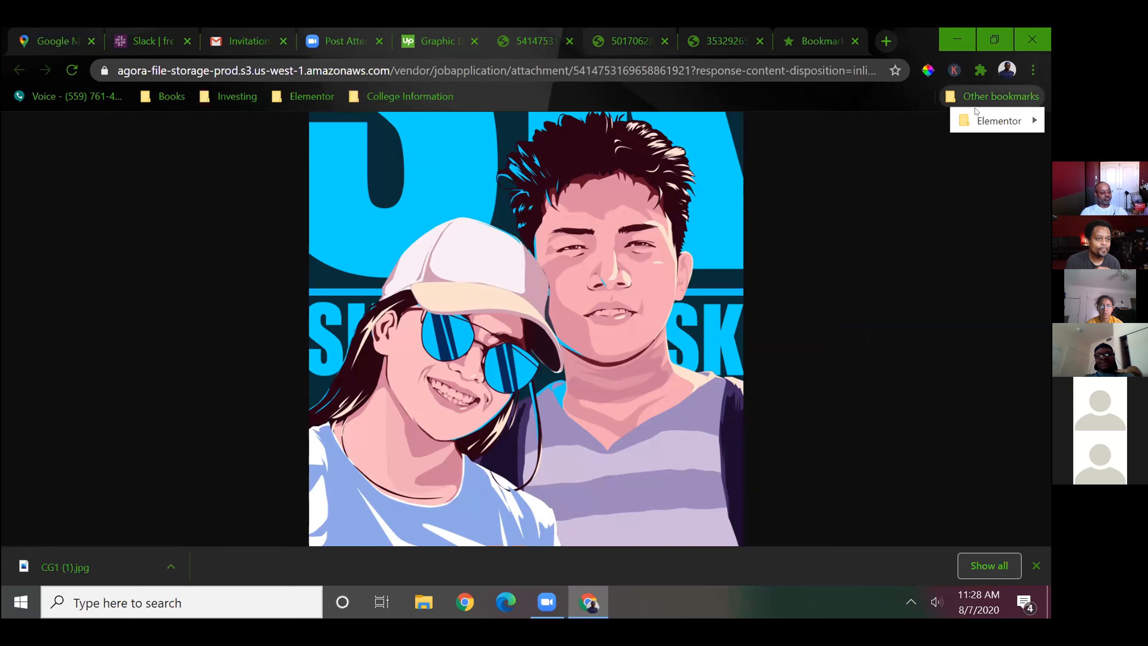
mouse_move(974, 119)
left_click(561, 100)
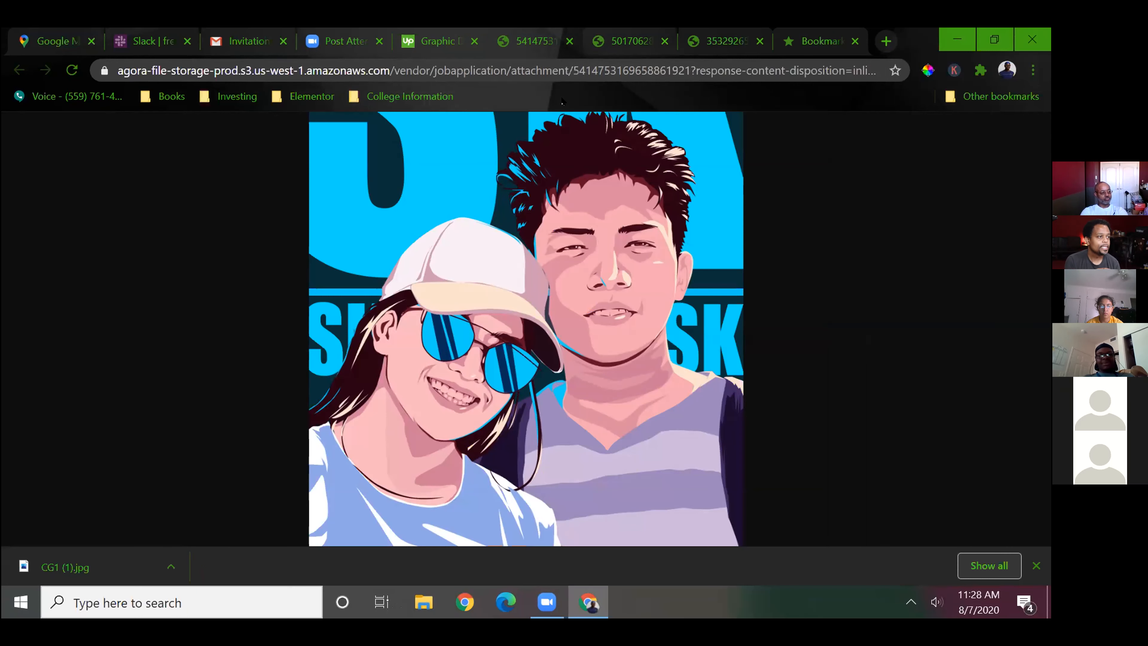
- Create a new folder named Cohort on the bookmarks bar
right_click(561, 100)
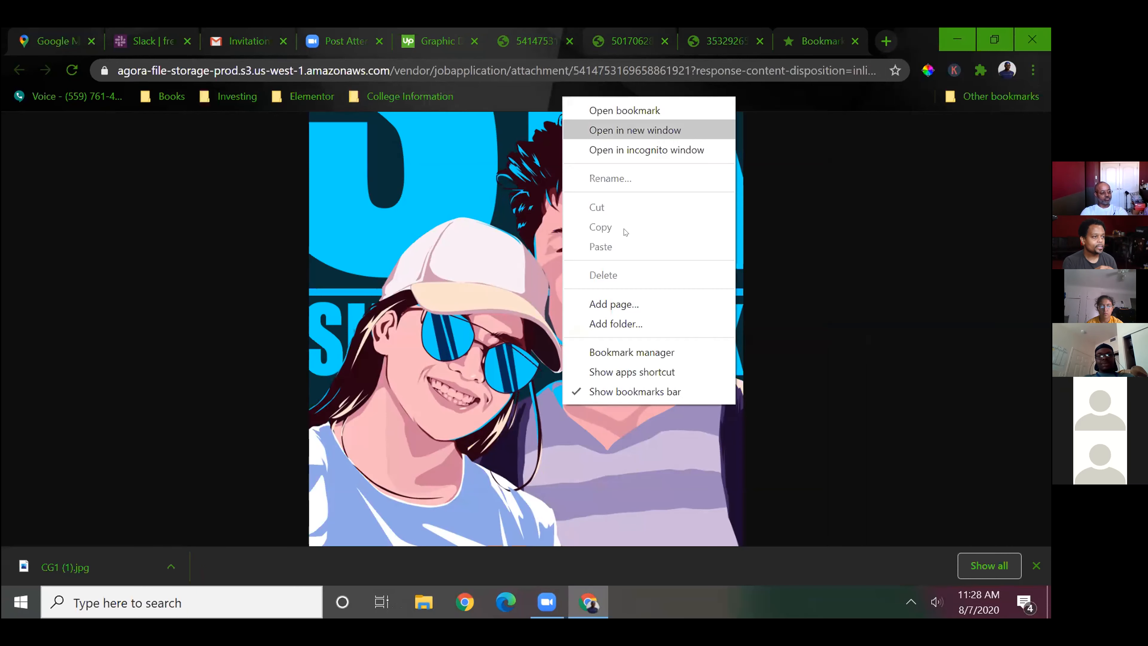
left_click(660, 327)
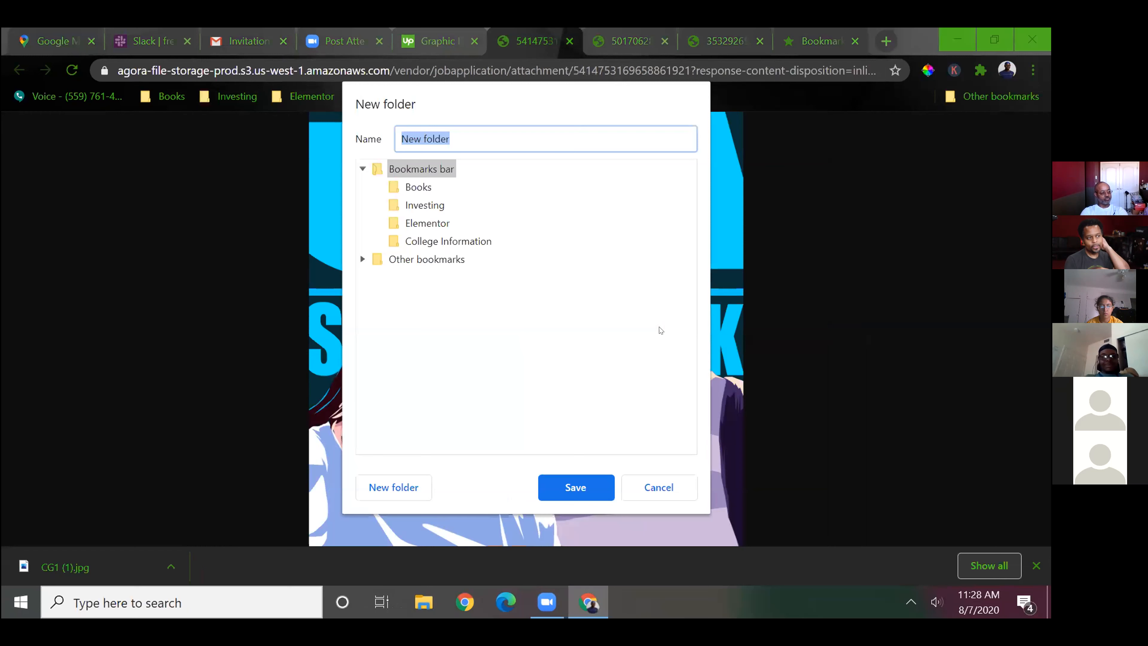
type("cohor")
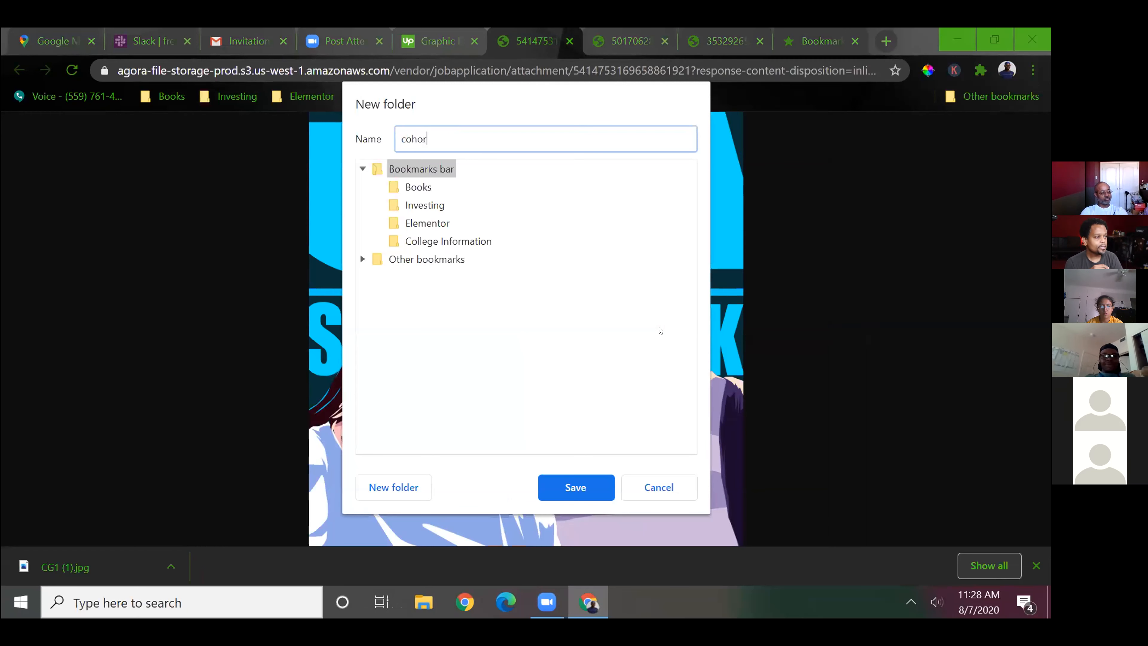
key("BackSpace")
key("BackSpace")
key("BackSpace")
key("BackSpace")
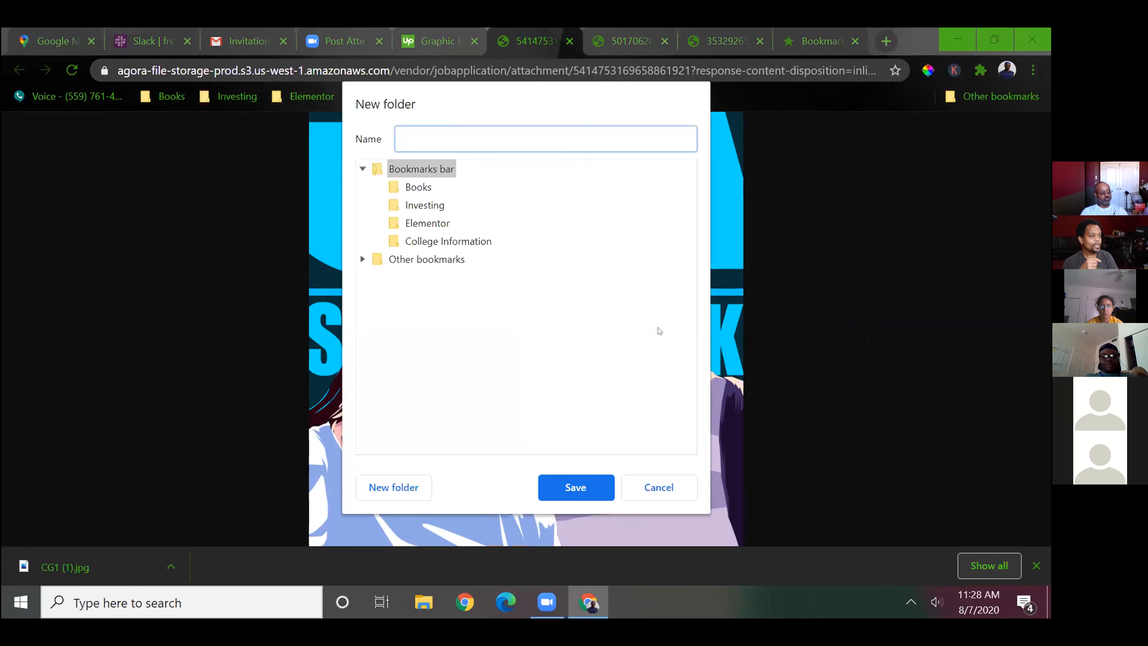
type("Cohort")
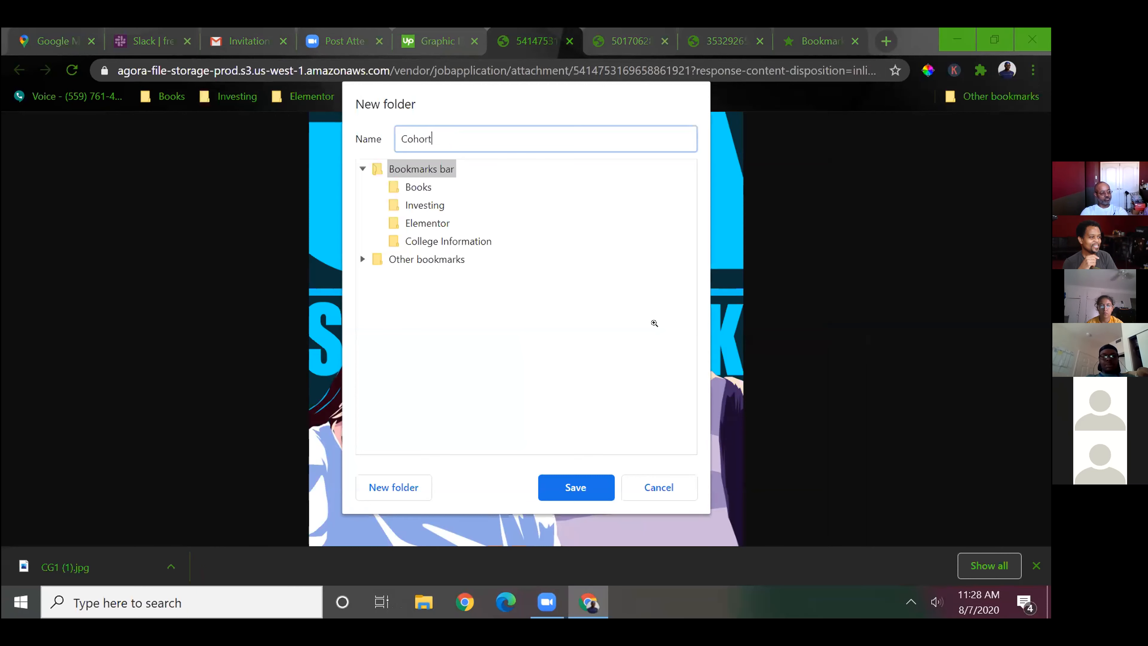
key("Return")
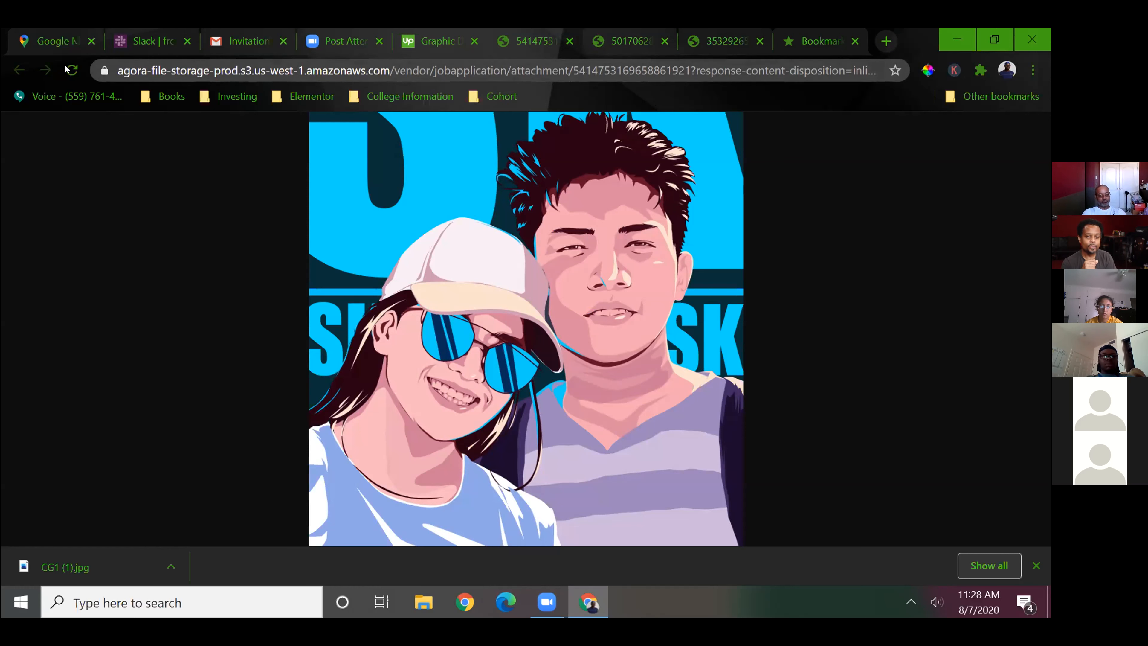
mouse_move(105, 70)
left_mouse_down()
mouse_move(664, 95)
mouse_move(547, 86)
mouse_move(465, 101)
mouse_move(510, 102)
mouse_move(633, 48)
mouse_move(623, 68)
left_mouse_up()
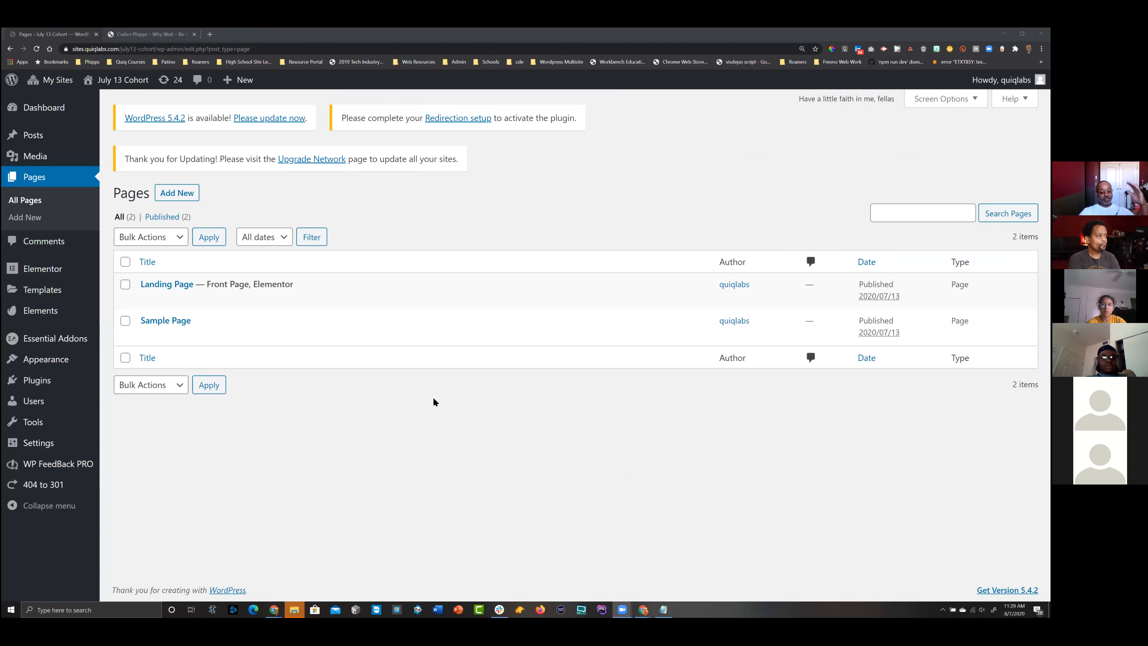
- Open the sample personal page and look through its sections from the header to the Favorite Videos
left_click(123, 31)
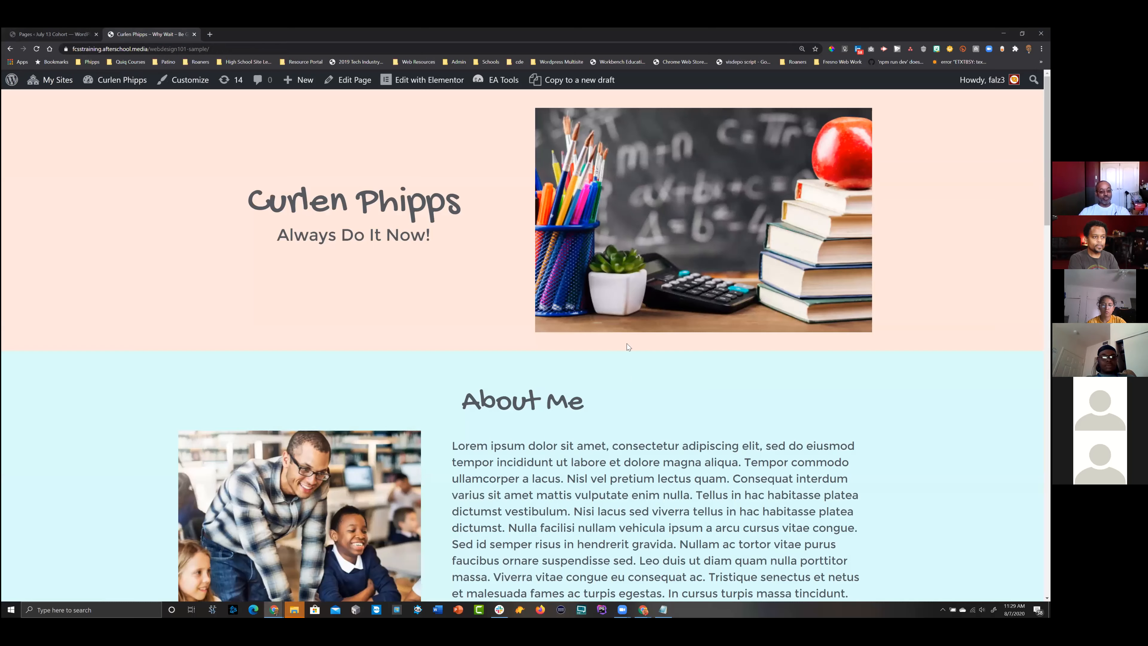
scroll(659, 443, "down", 10)
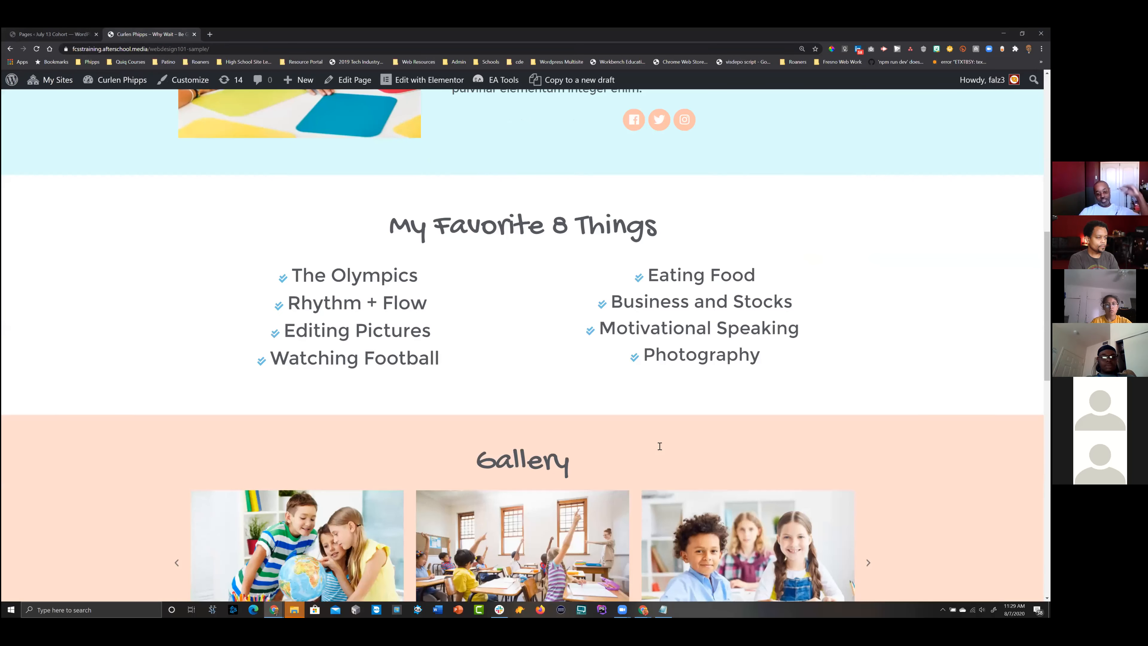
scroll(658, 447, "up", 10)
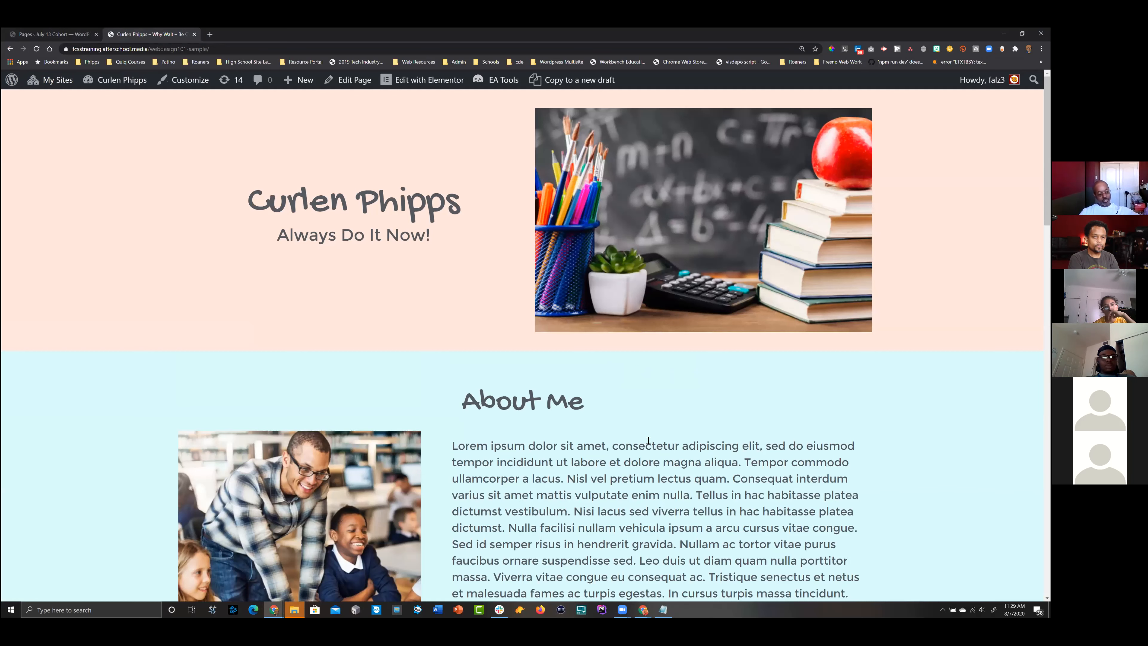
scroll(662, 468, "down", 1)
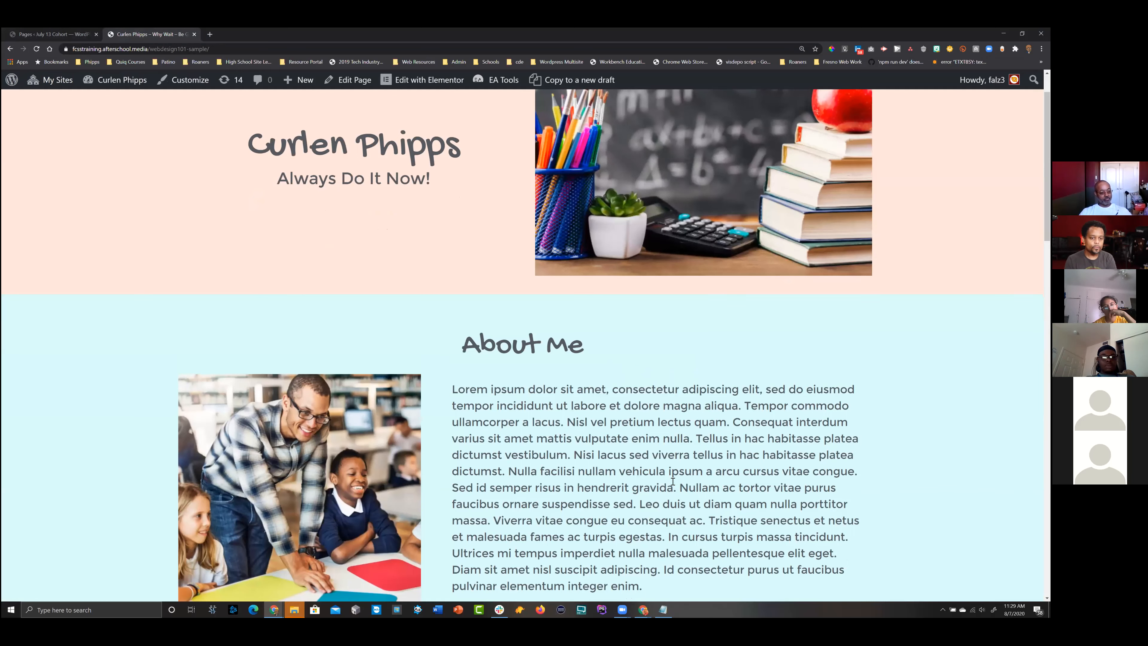
scroll(672, 481, "down", 10)
scroll(658, 348, "down", 5)
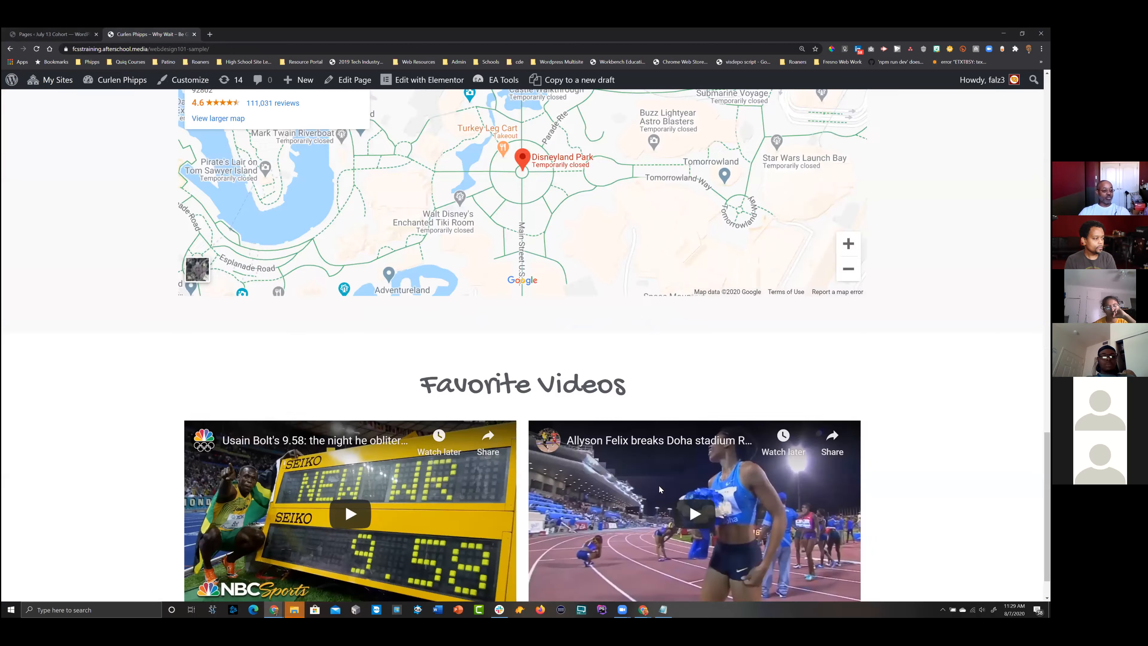
scroll(658, 349, "up", 15)
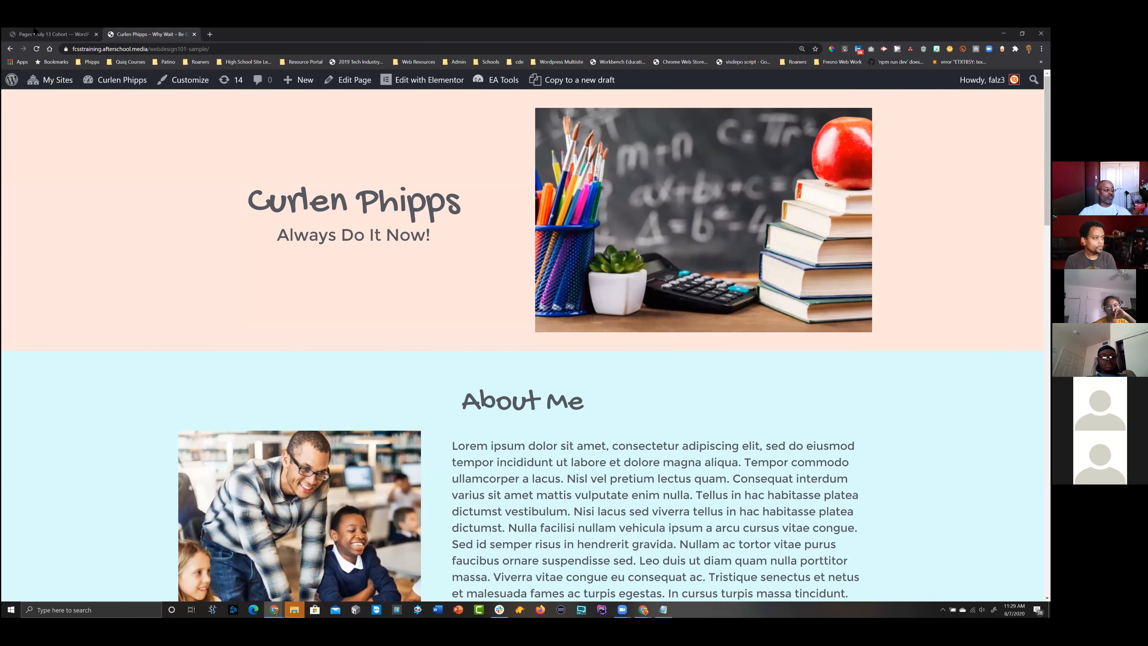
- Add a new page titled "Anchor Test" on the July 13 Cohort site and open it for editing with Elementor
key("ctrl+shift+Tab")
left_click(183, 195)
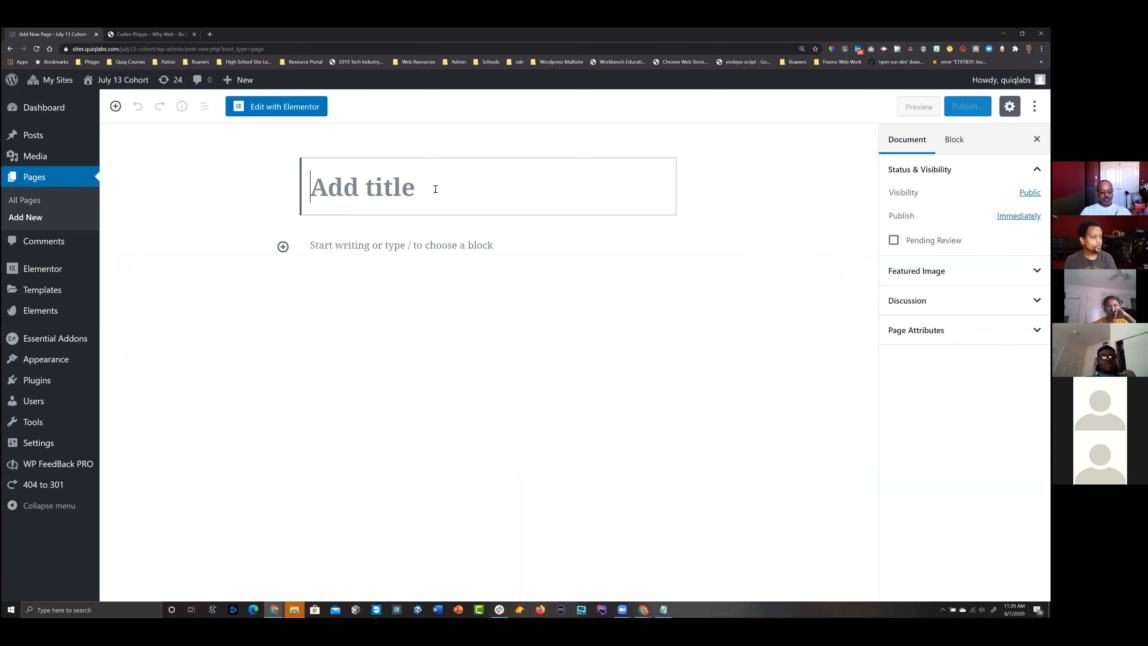
type("Anchor Test")
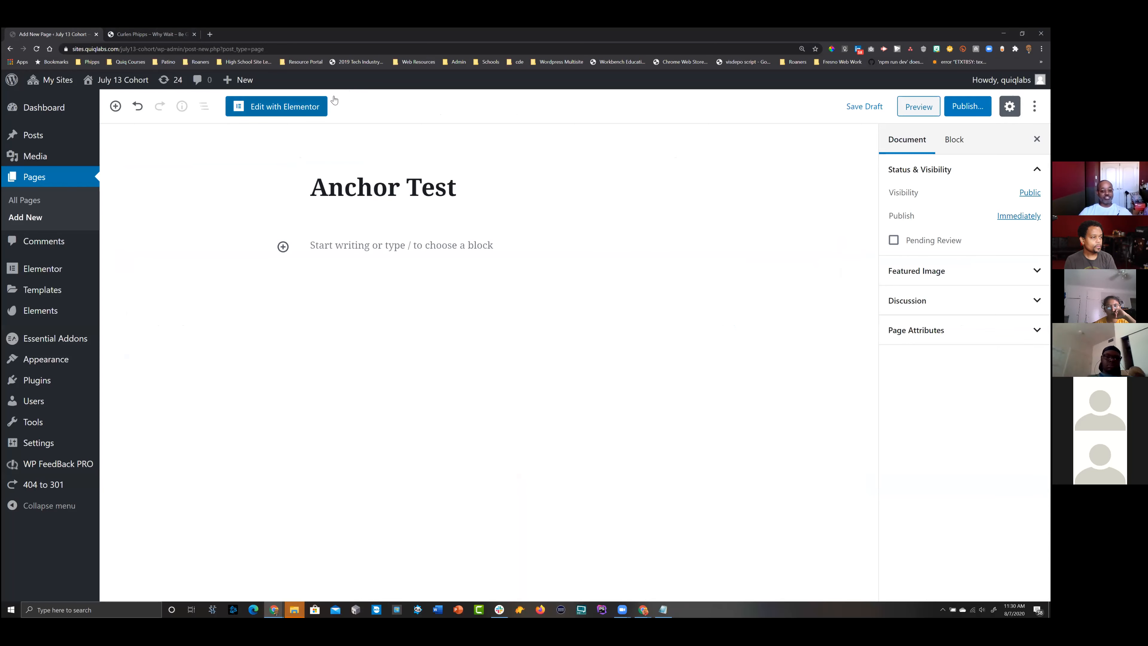
left_click(281, 110)
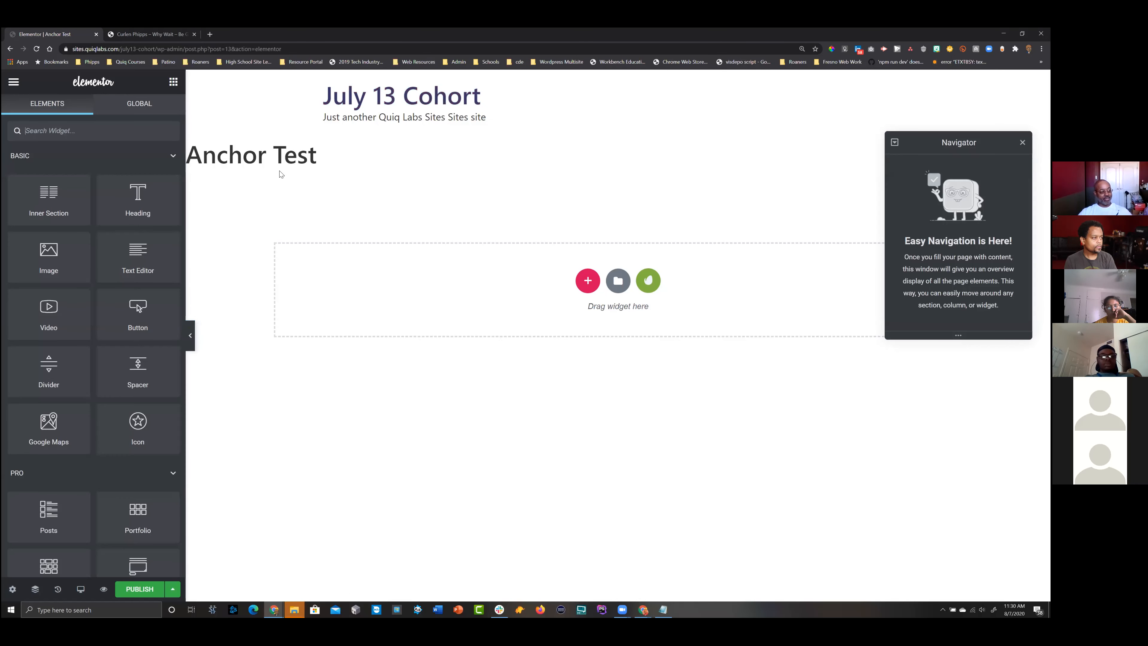
- Set the page layout to Elementor Canvas and publish the page
left_click(12, 589)
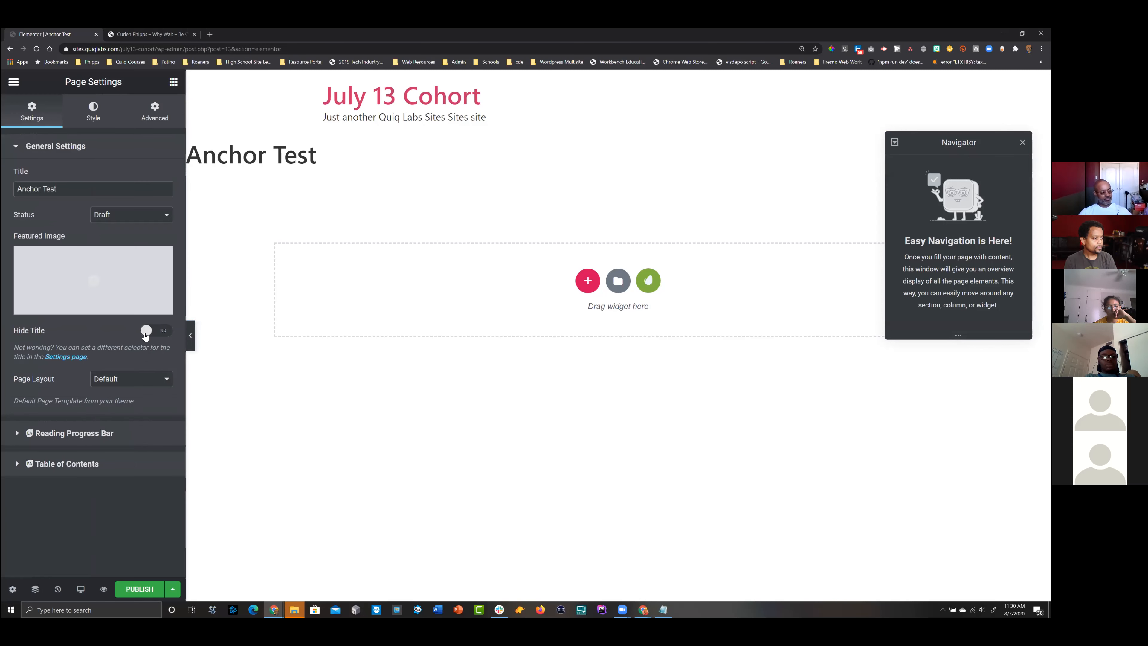
left_click(149, 382)
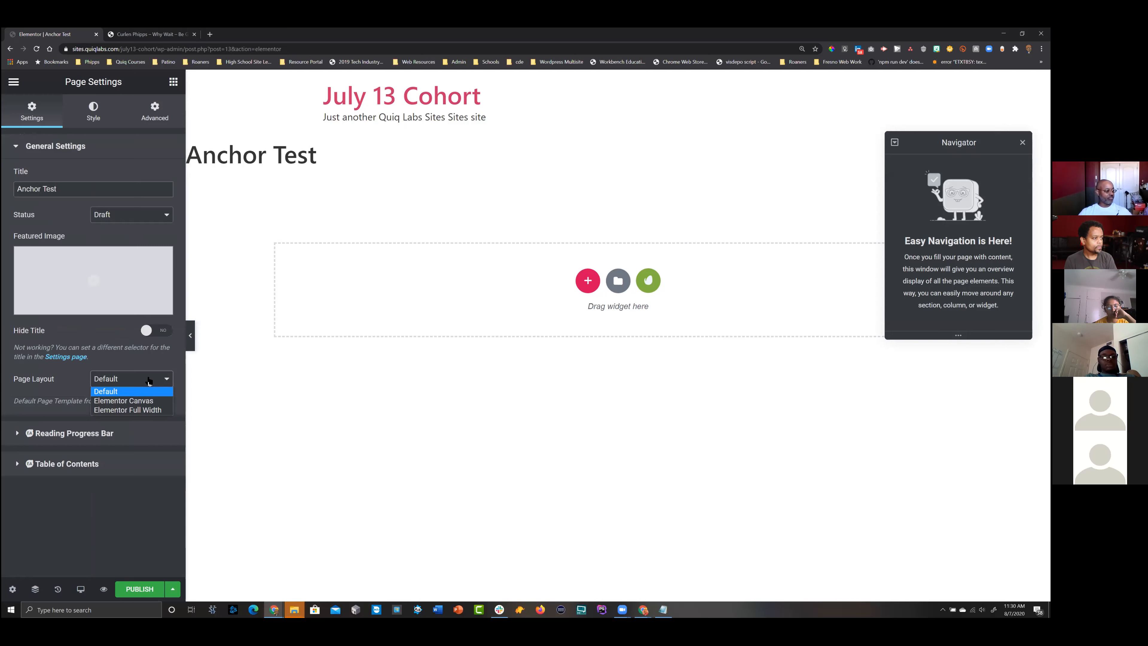
left_click(154, 402)
left_click(140, 590)
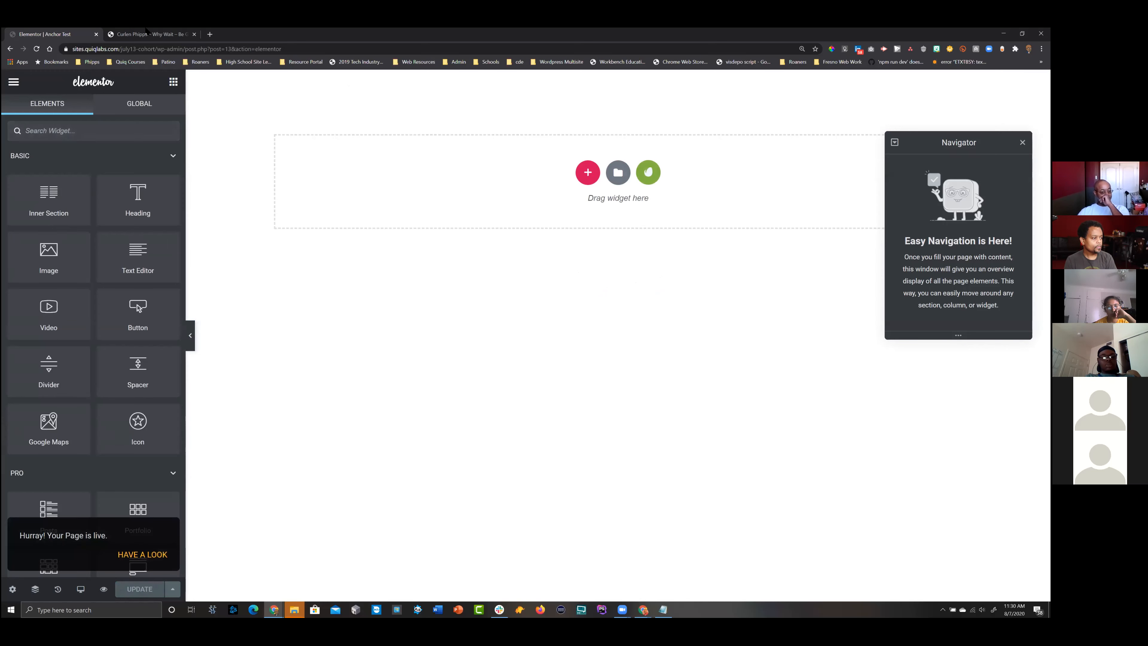
- Add a two-column section to the empty Anchor Test page
left_click(174, 32)
left_click(59, 34)
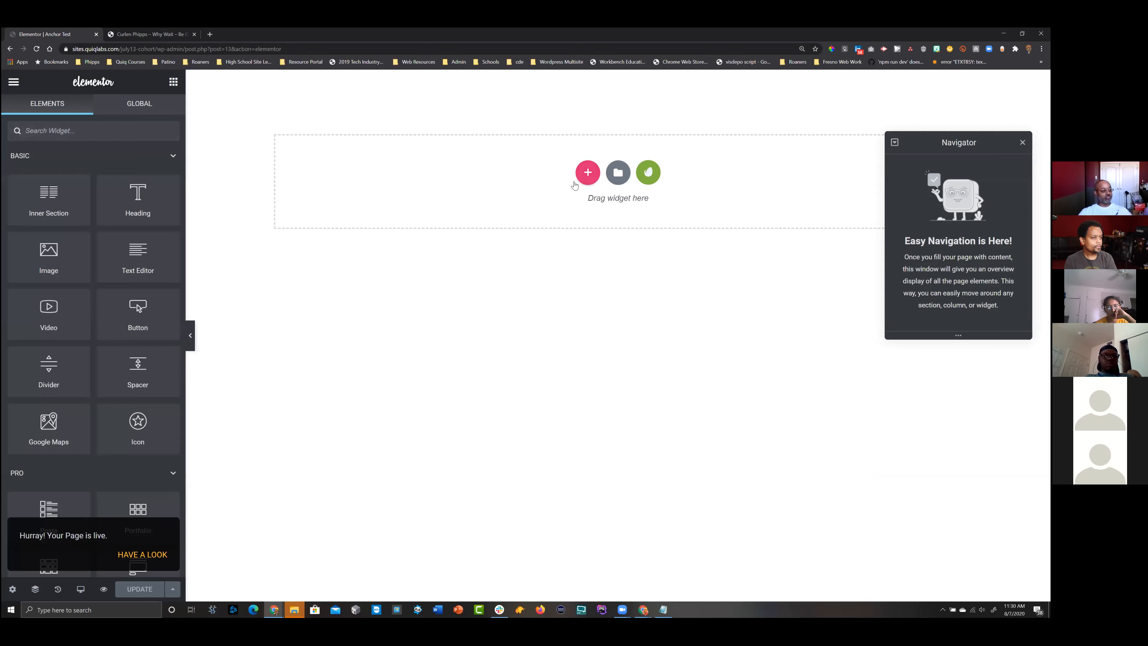
left_click(578, 179)
left_click(519, 205)
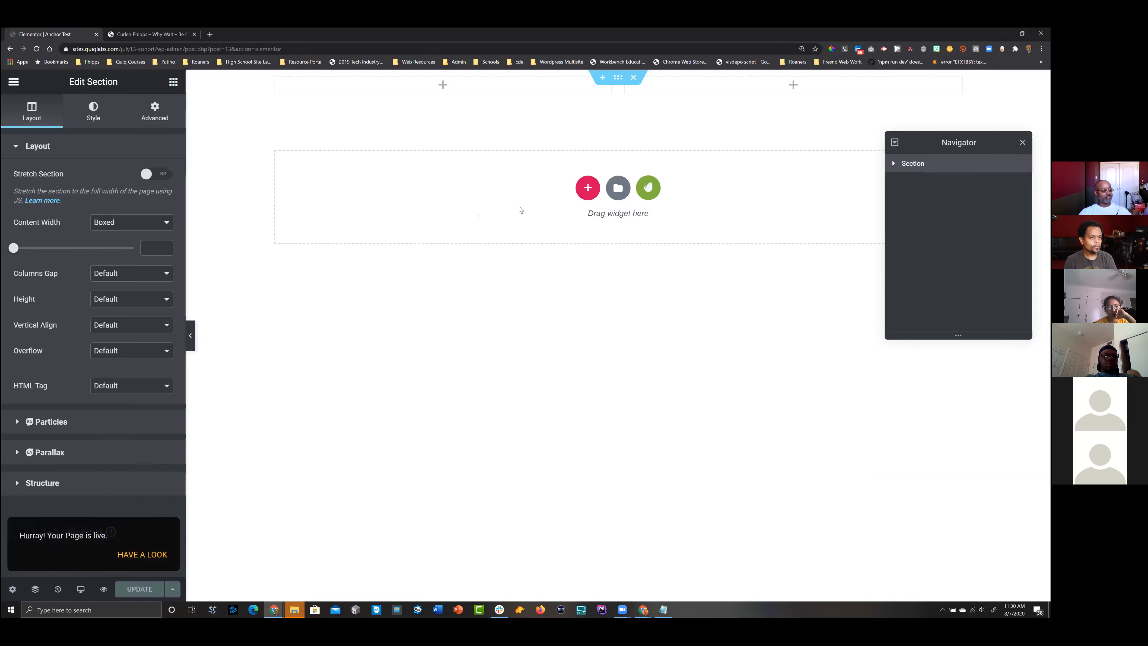
- Place a Heading and a Text Editor widget in the first column and an Image widget in the second column
left_click(174, 82)
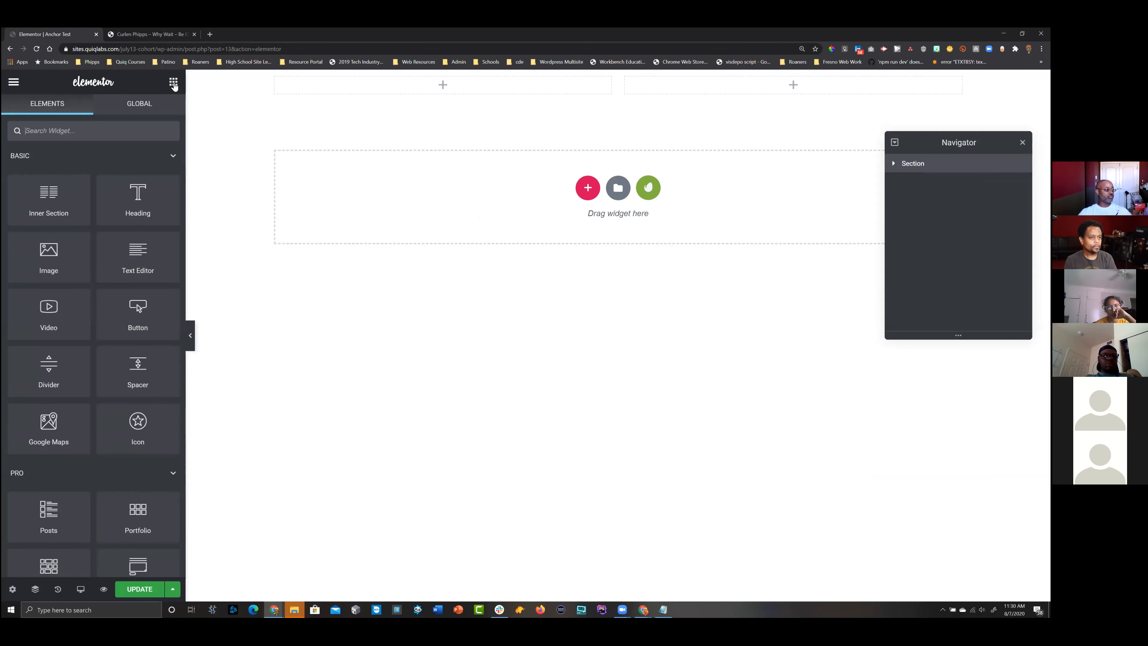
left_click_drag(138, 194, 438, 84)
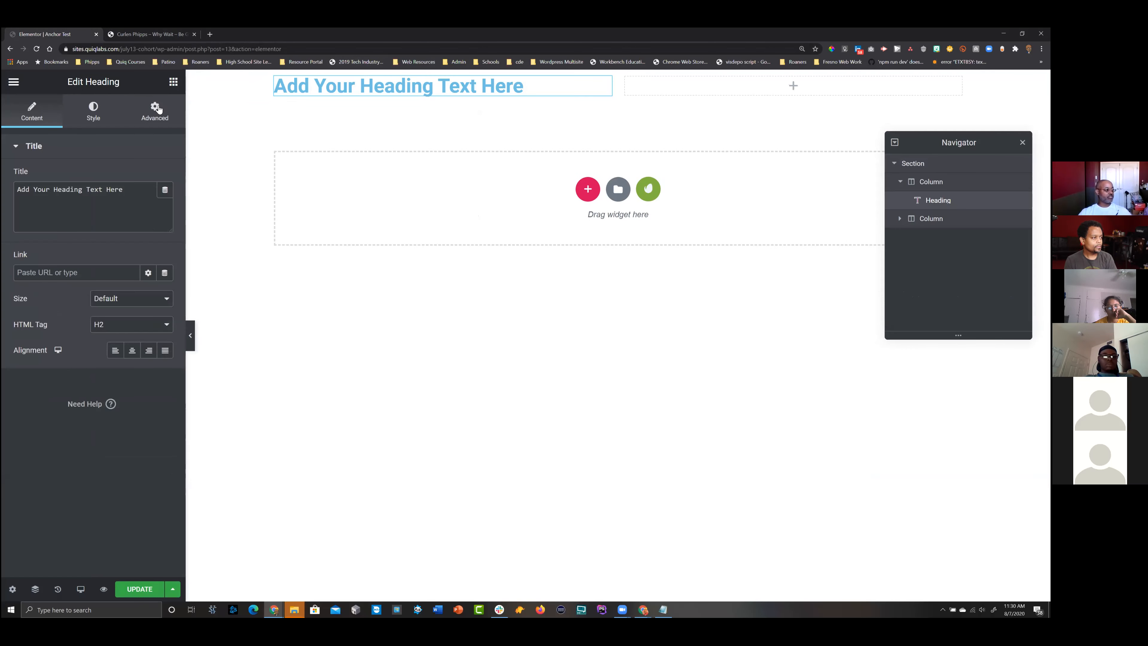
left_click(174, 82)
left_click_drag(301, 123, 337, 113)
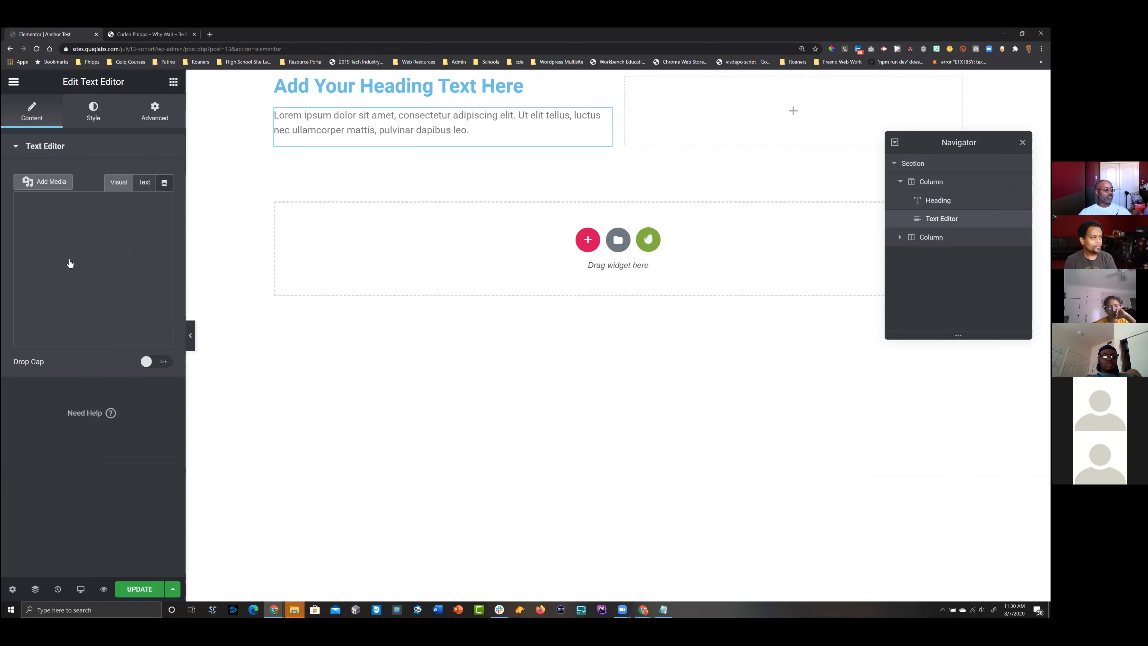
left_click(174, 82)
left_click_drag(59, 260, 805, 100)
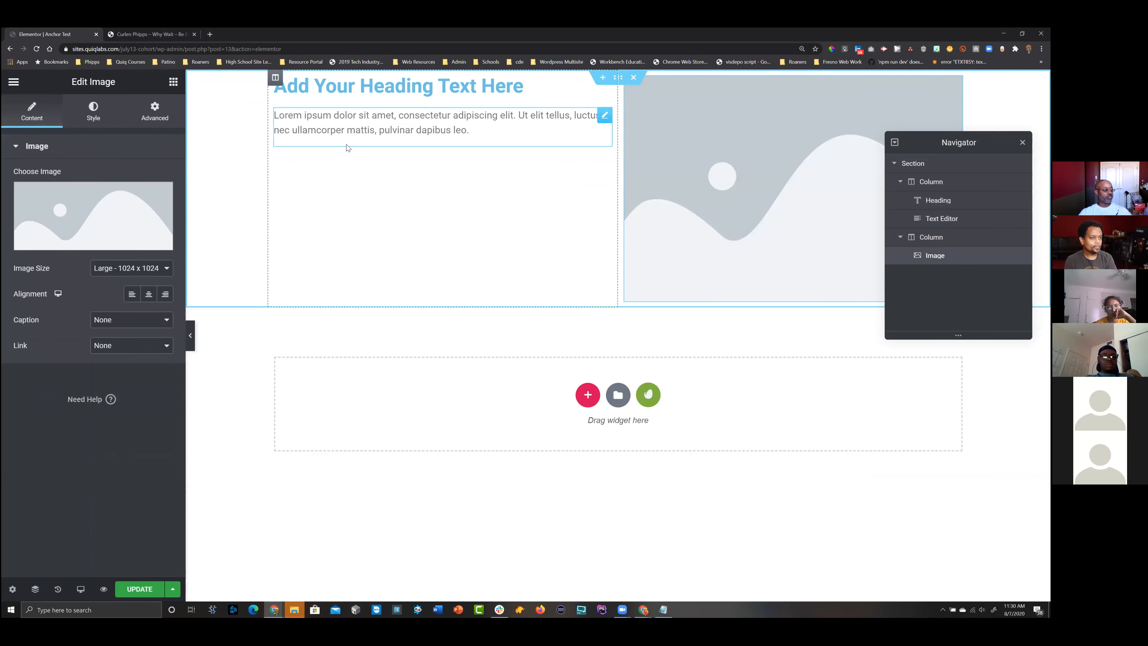
- Give the section a classic background in green #61CE70, trying out the other preset colors as well
left_click(622, 79)
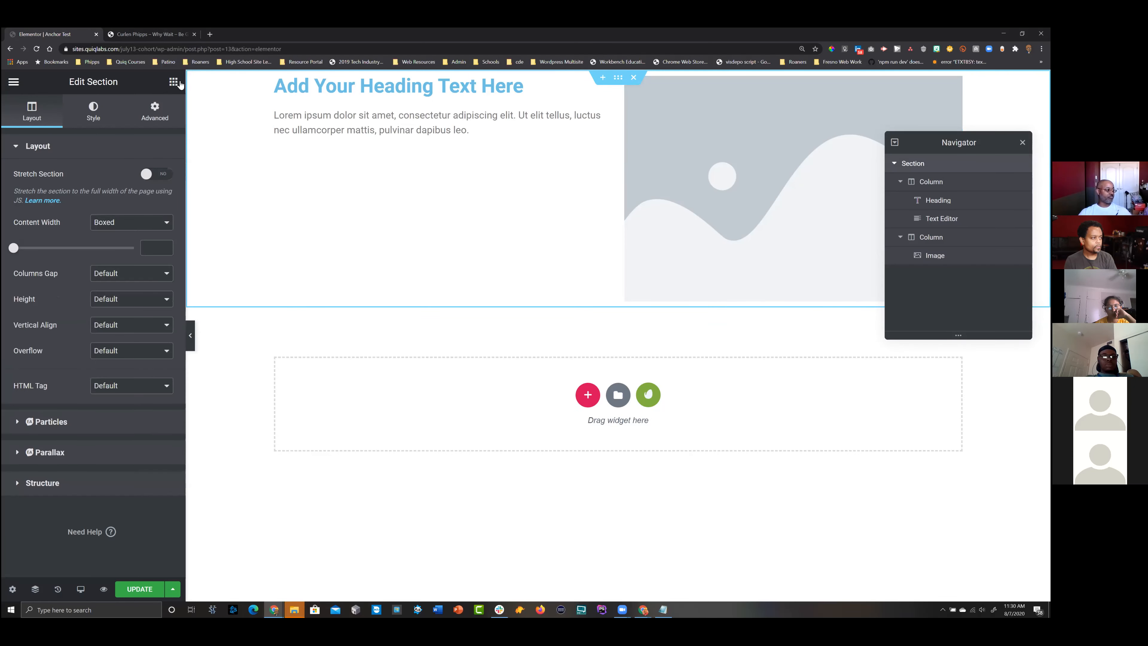
left_click(93, 111)
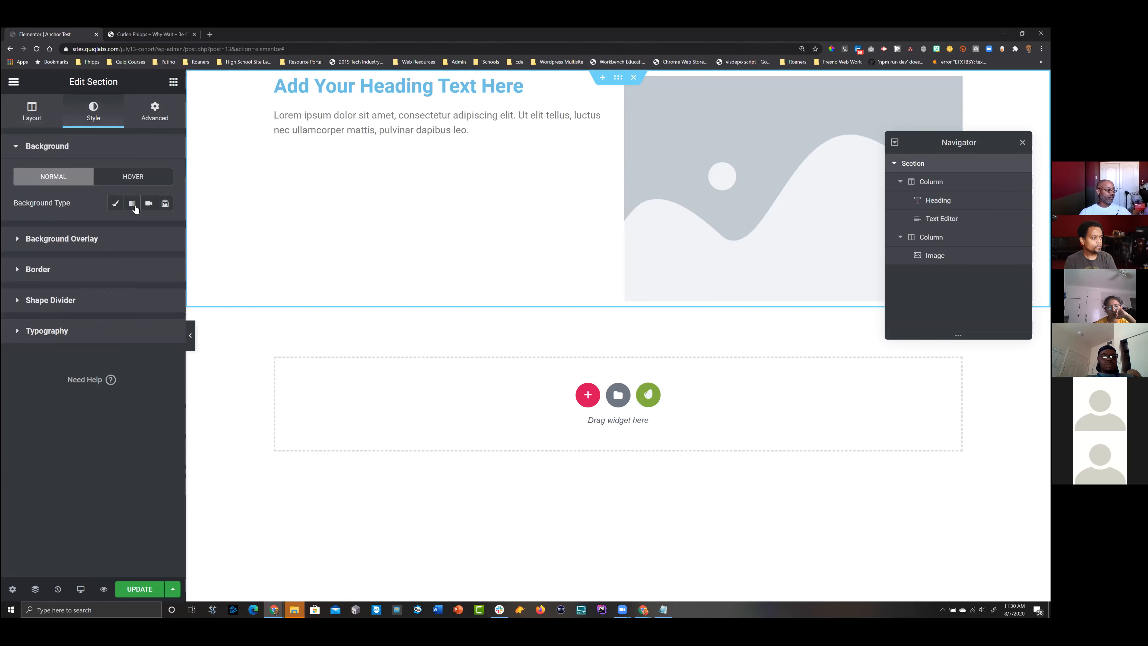
left_click(114, 203)
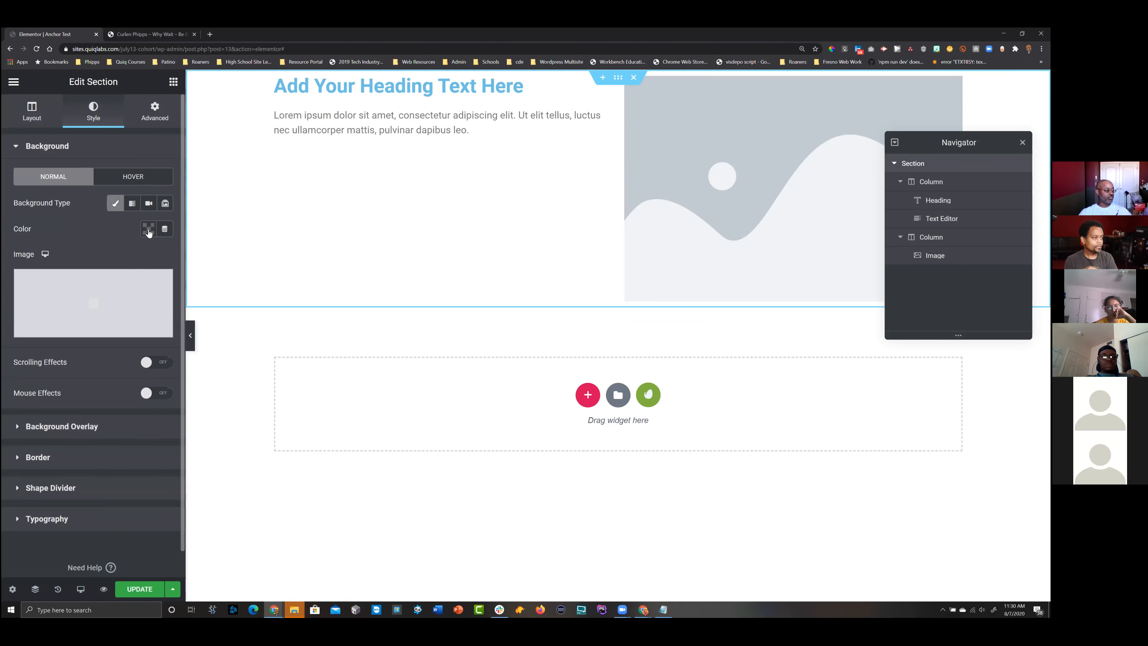
left_click(149, 229)
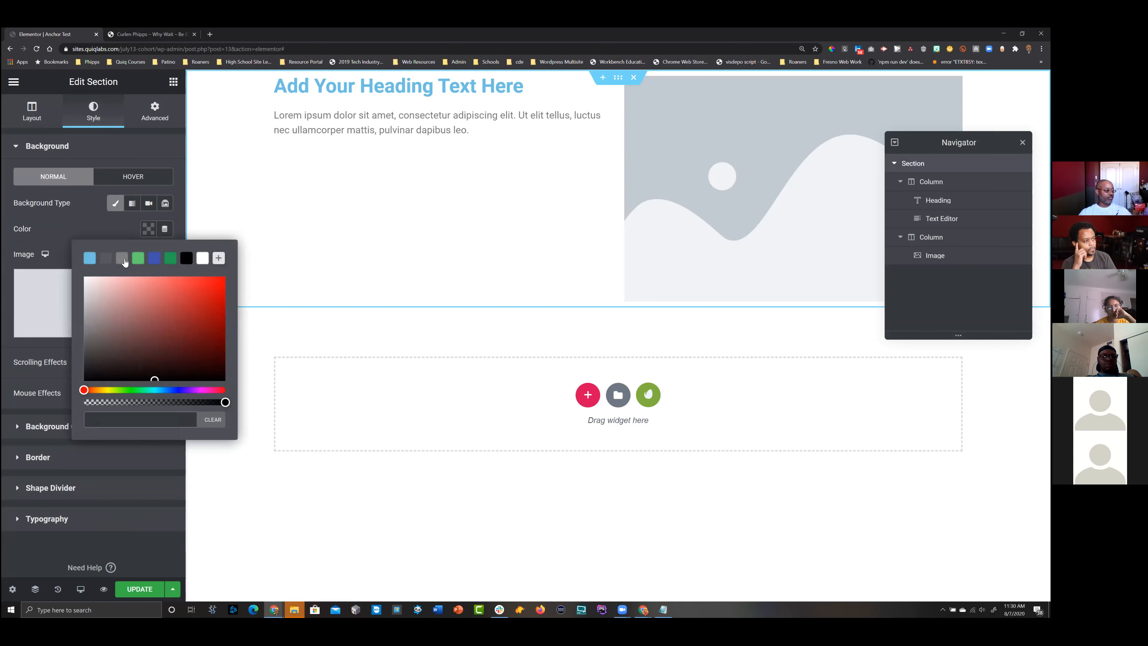
left_click(123, 261)
left_click(154, 258)
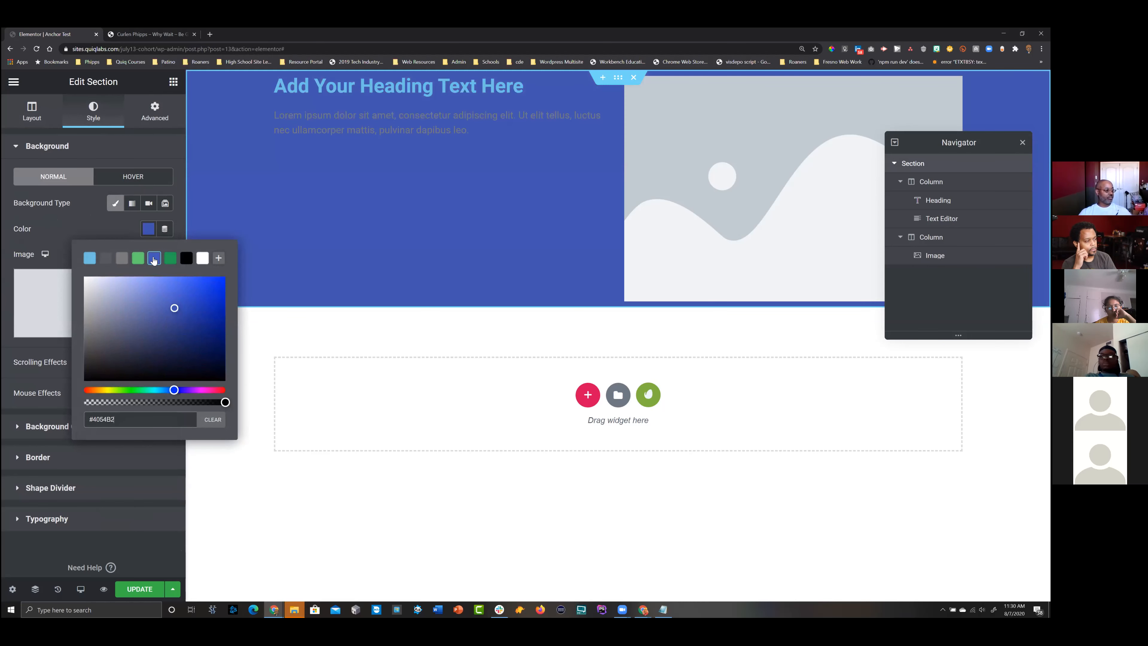
left_click(138, 259)
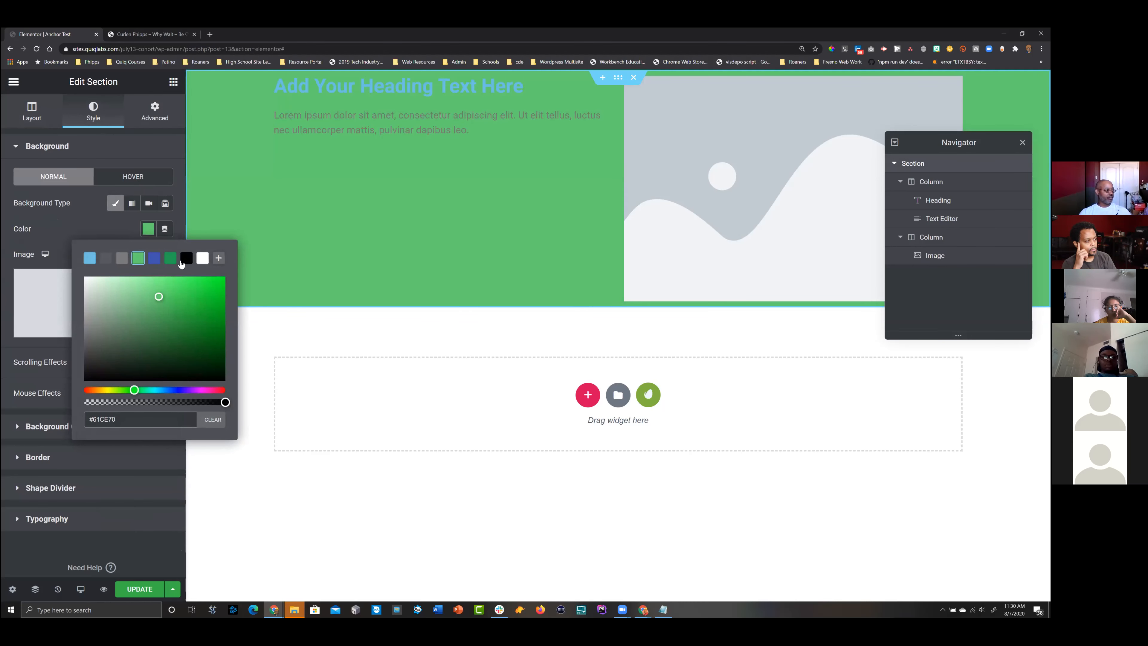
left_click(89, 260)
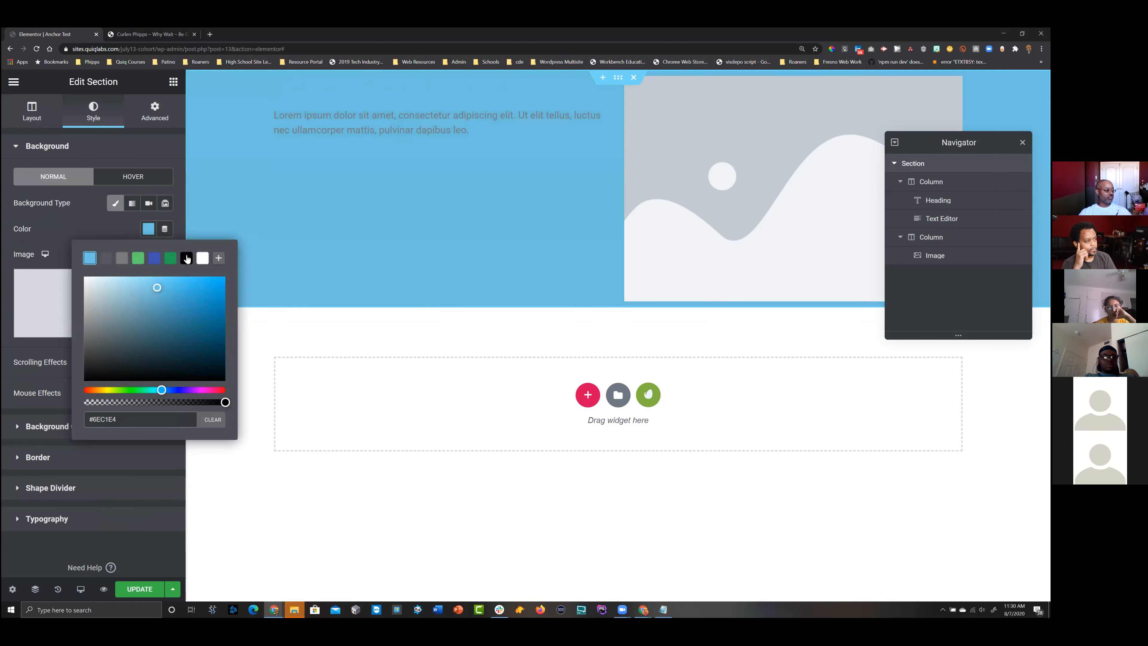
left_click(138, 258)
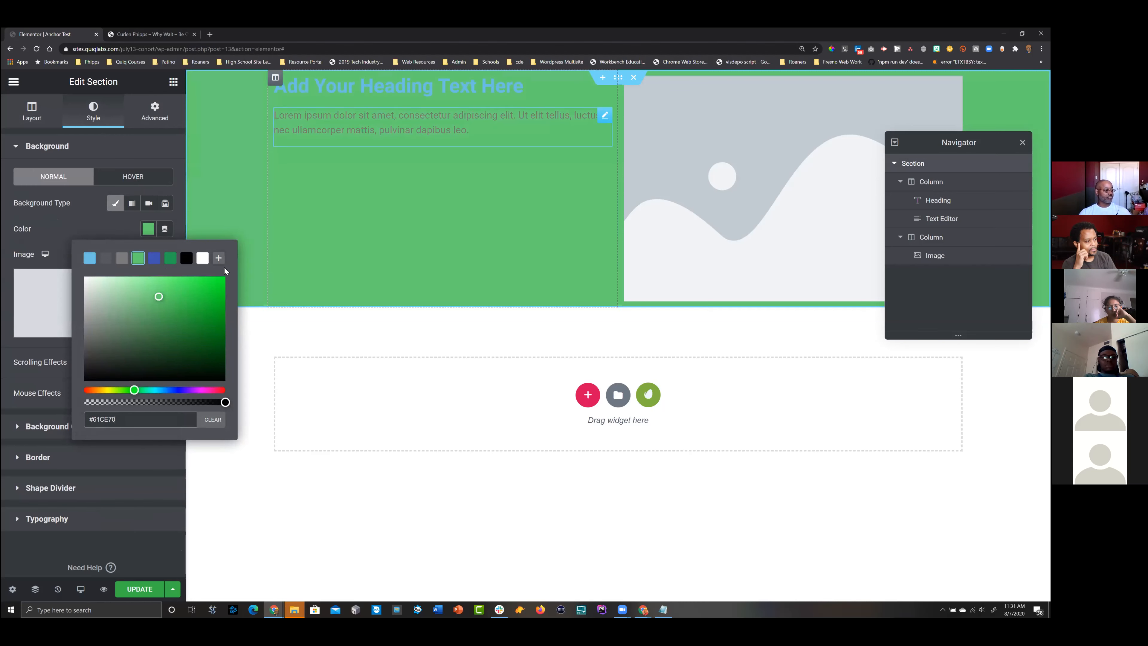
- Set the heading's text color to white #FFFFFF
left_click(610, 90)
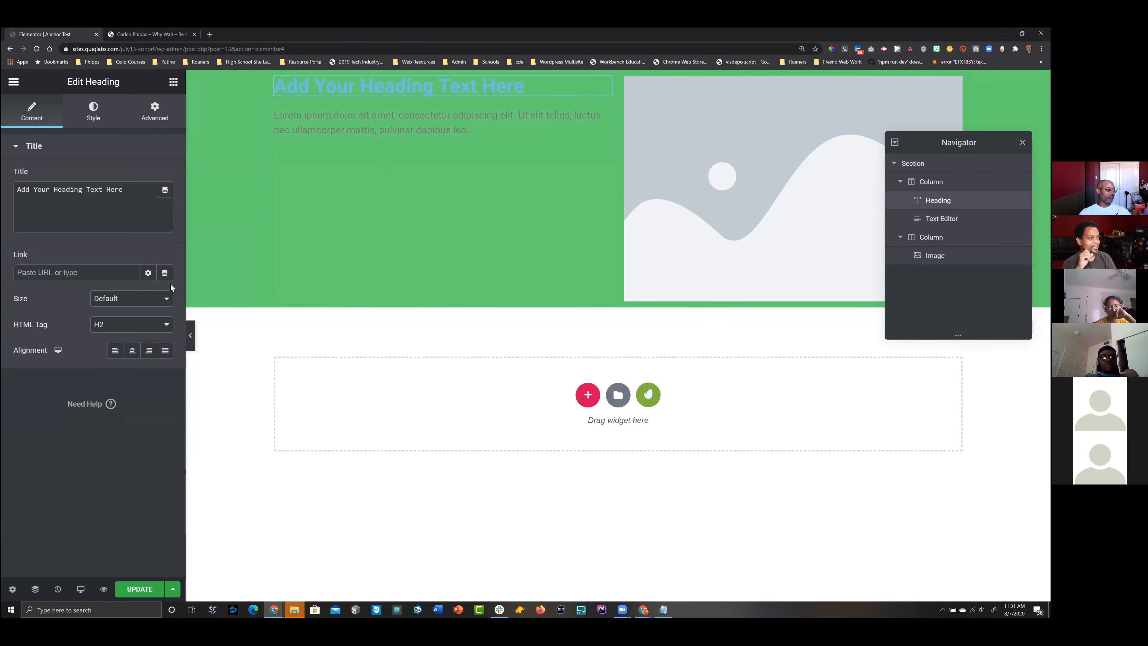
left_click(99, 115)
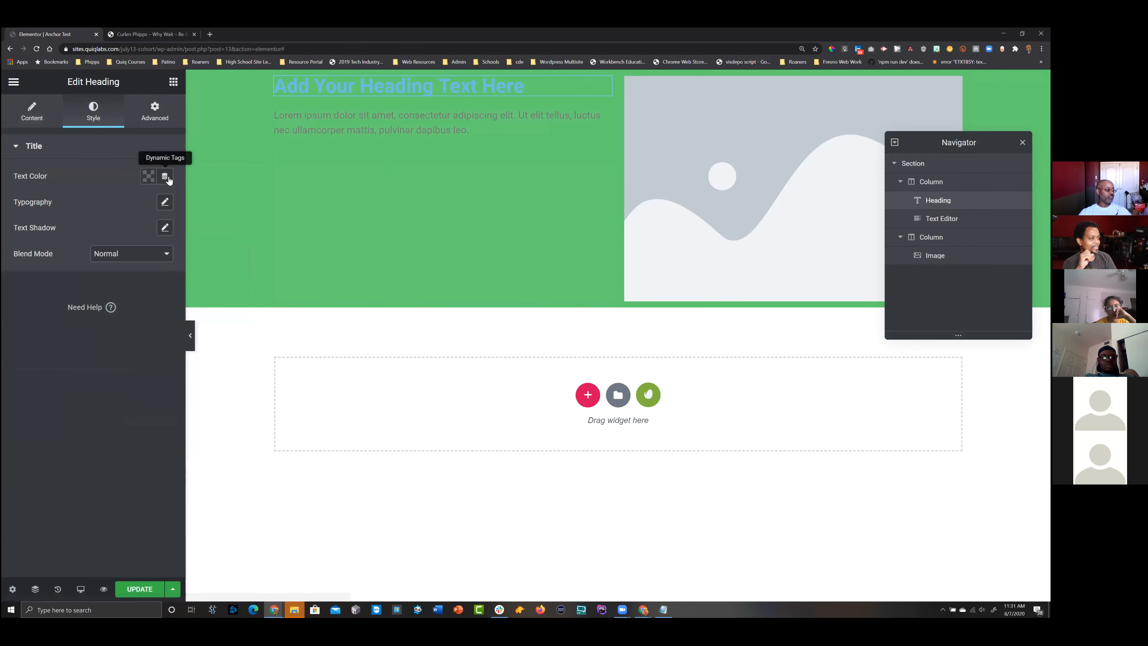
left_click(144, 180)
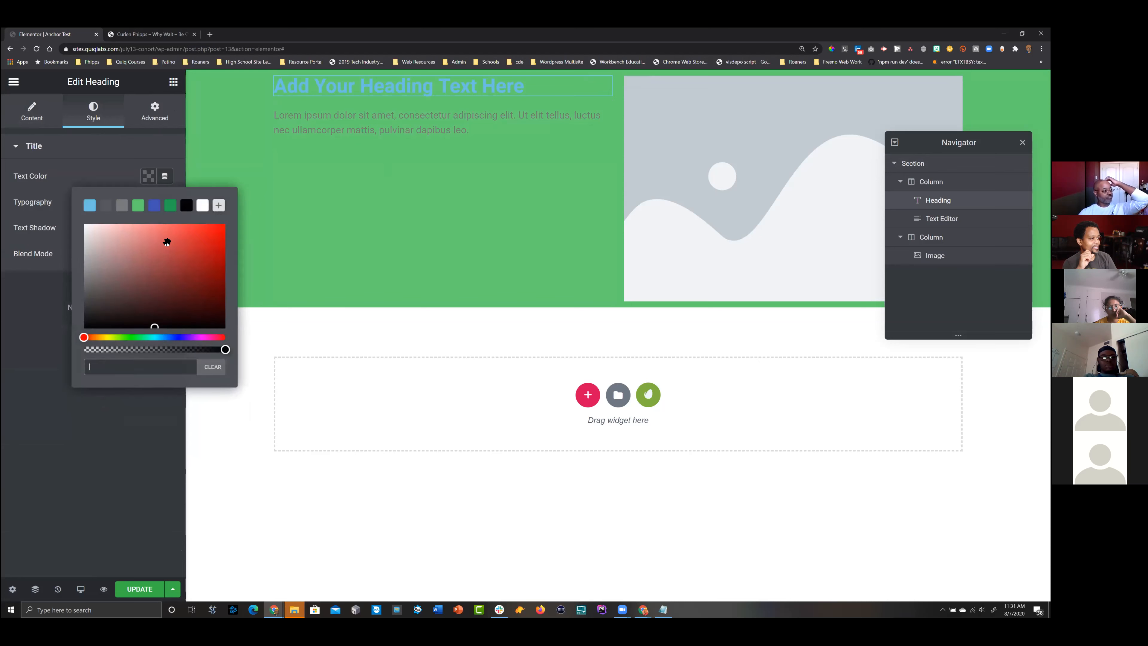
left_click(202, 207)
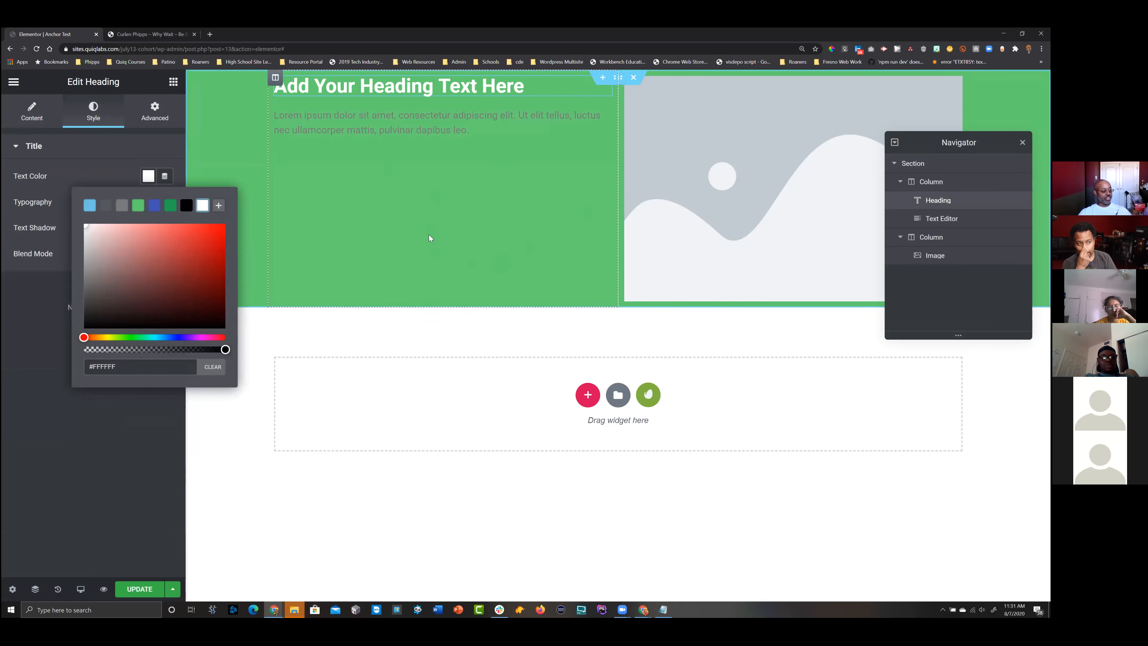
- Insert an empty single-column section above the green section
left_click(604, 78)
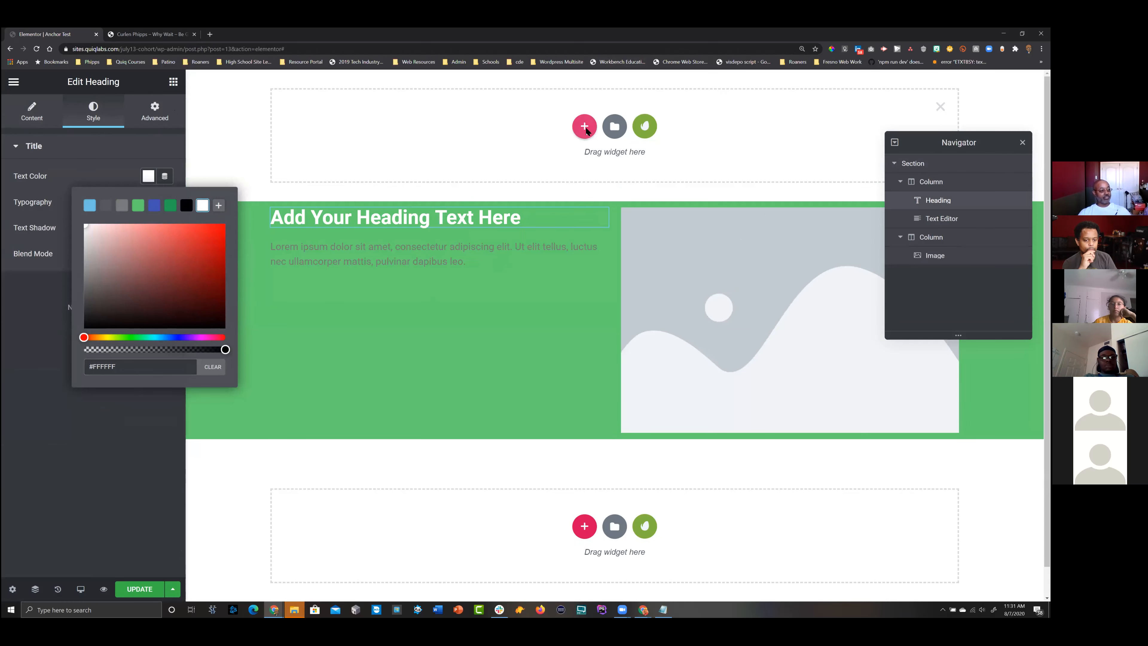
left_click(585, 124)
left_click(452, 165)
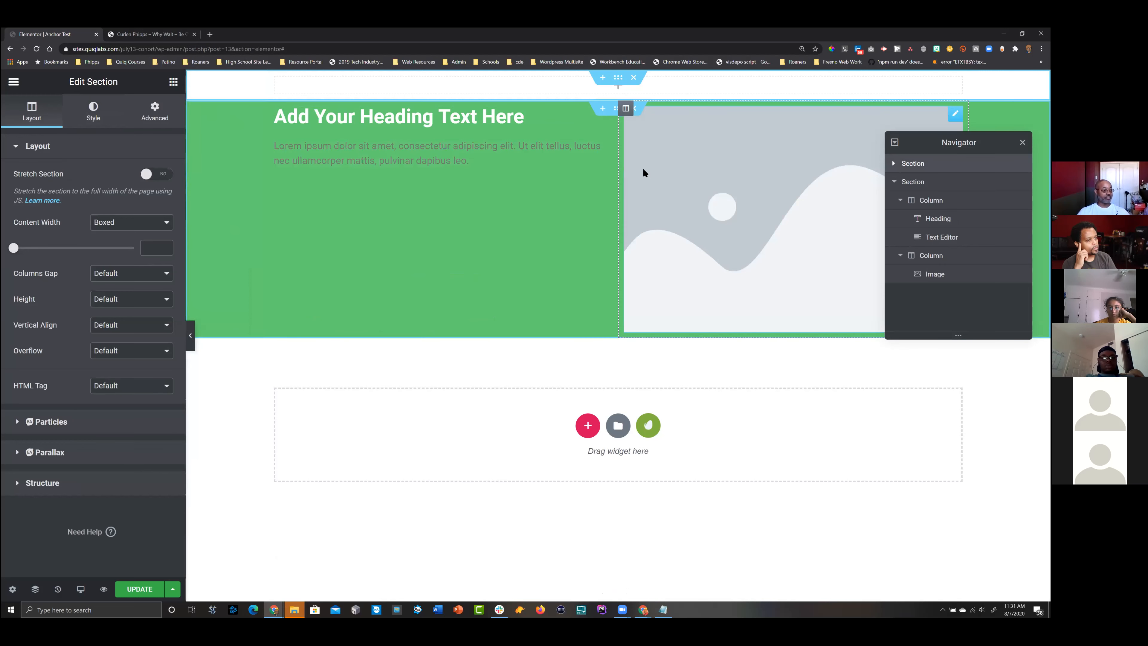
- Duplicate the green section with the heading, text and image
left_click(618, 109)
right_click(619, 112)
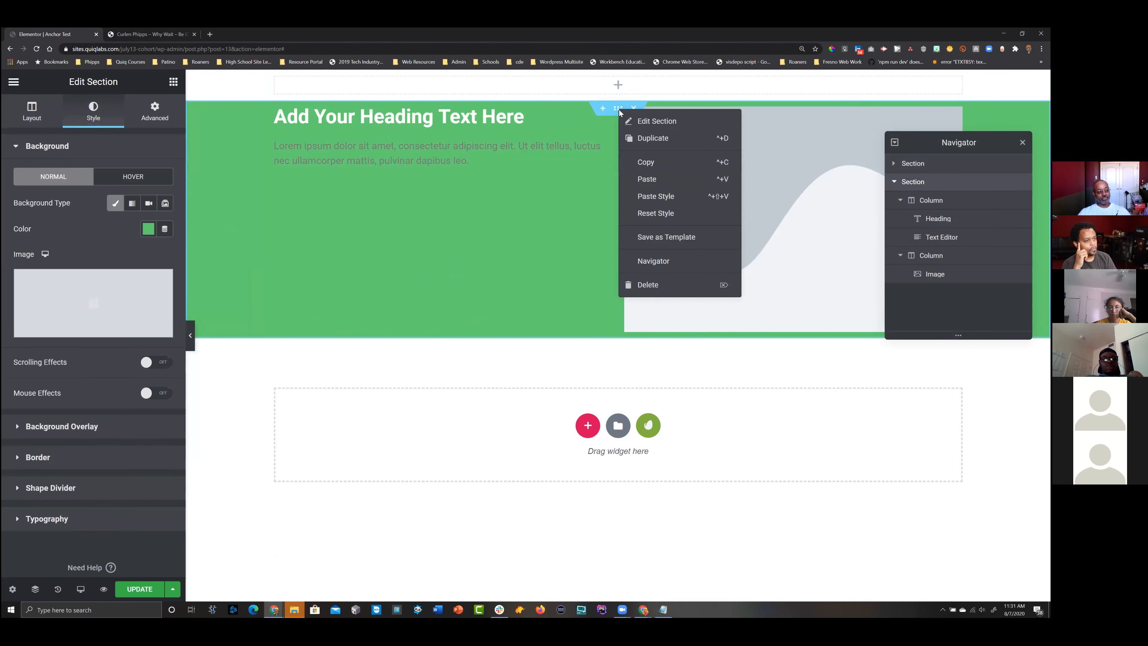
left_click(673, 138)
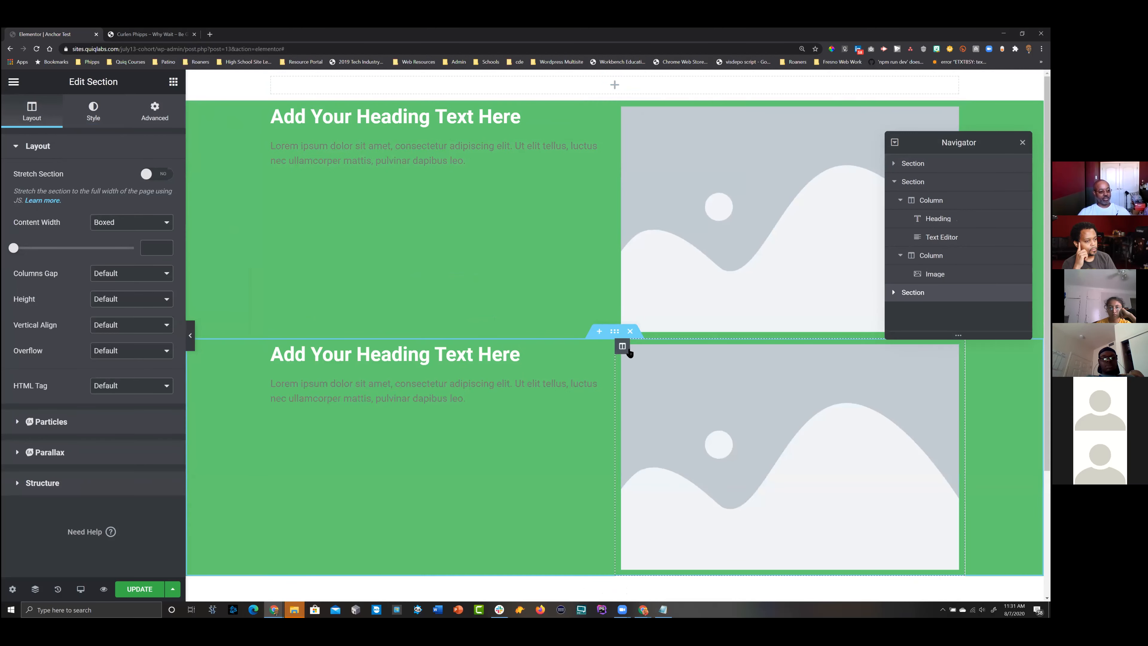
- Swap the two columns of the duplicated green section so the image comes before the heading and text
right_click(629, 353)
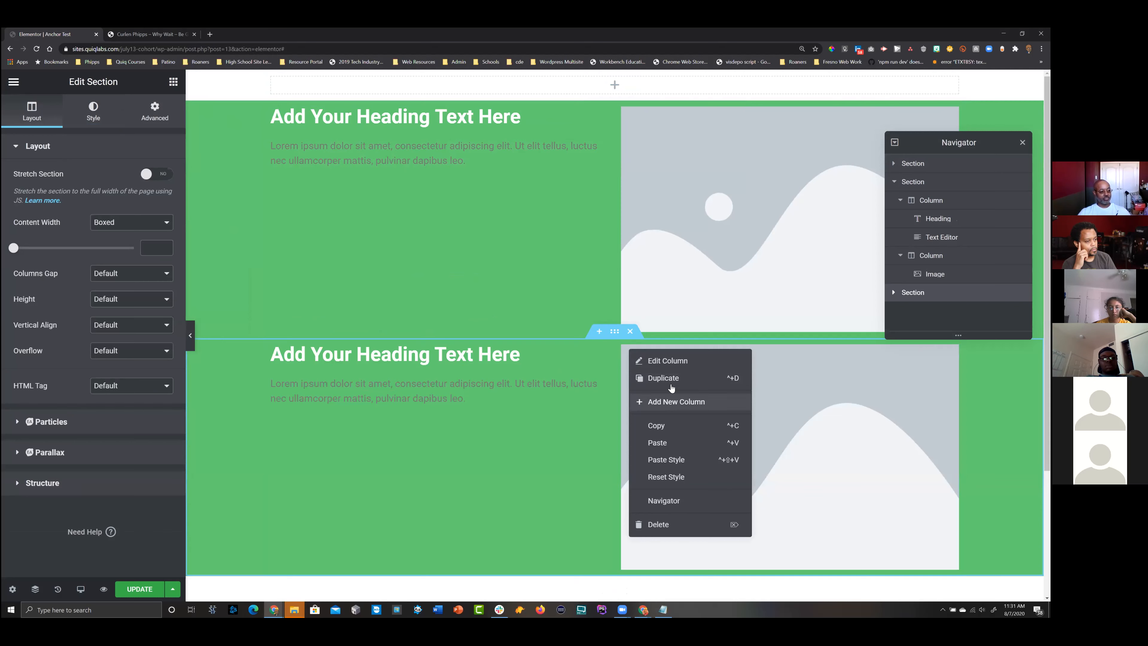
left_click(492, 433)
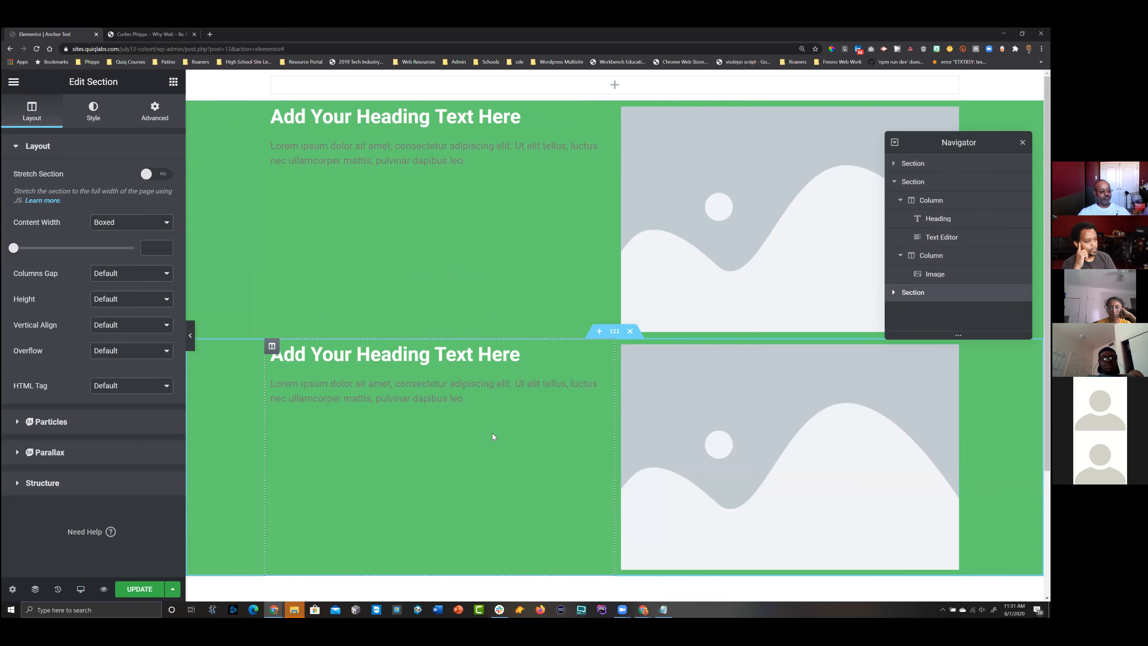
left_click_drag(622, 346, 408, 383)
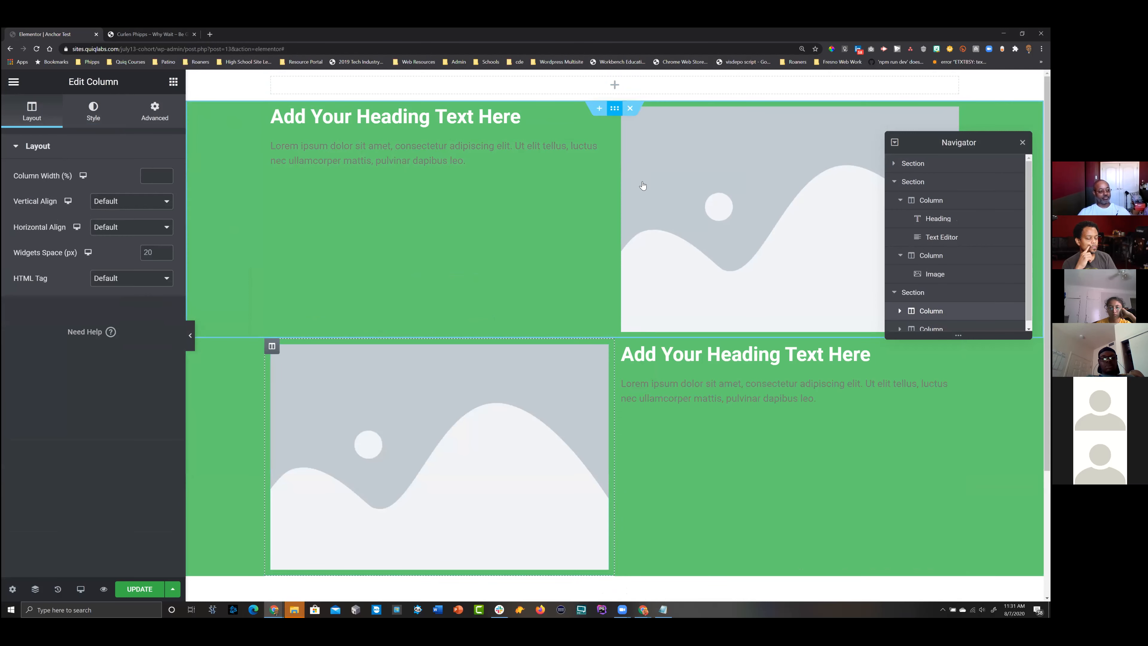
- Duplicate the first green section again and move the copy below the section with the swapped columns
right_click(615, 108)
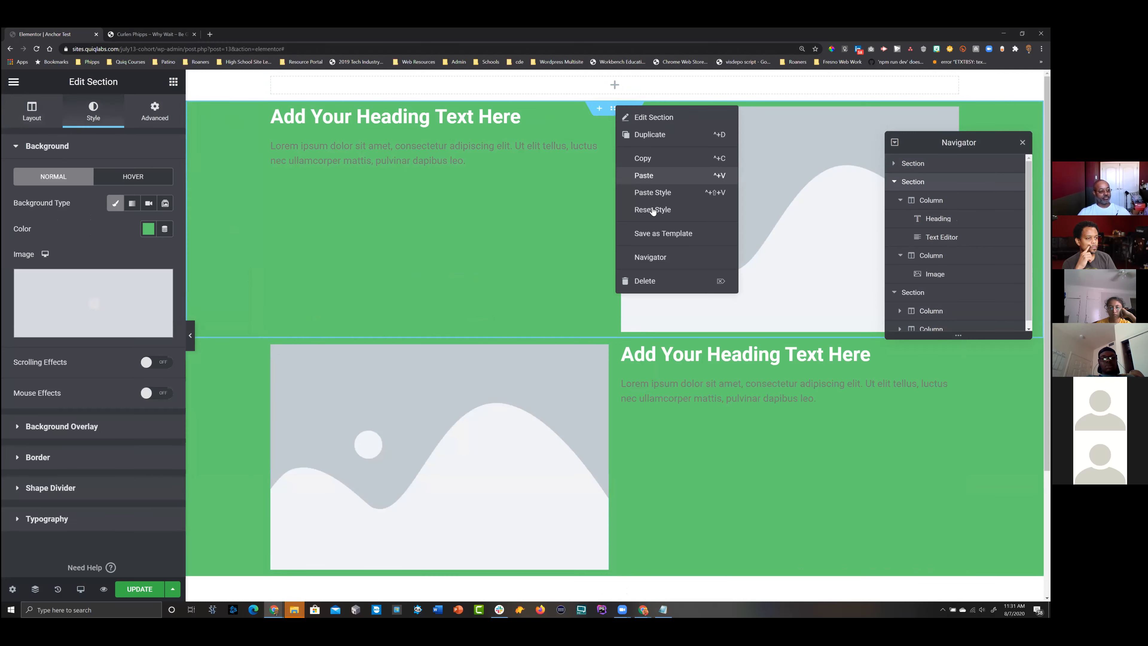
left_click(660, 142)
scroll(592, 235, "down", 2)
scroll(619, 194, "down", 2)
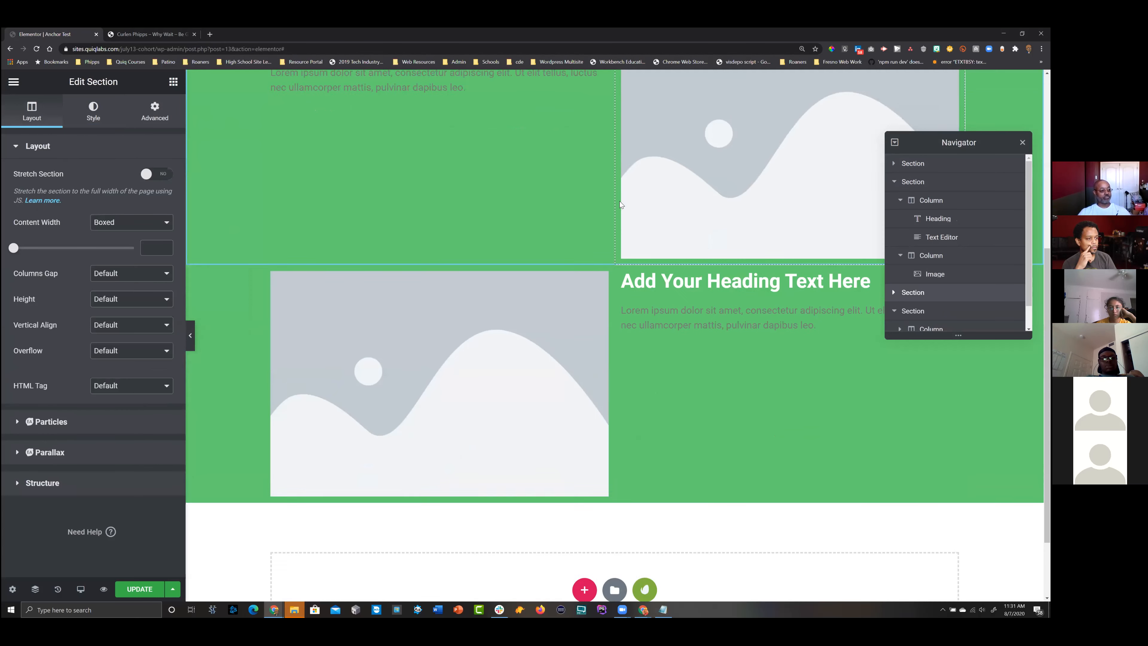
scroll(618, 220, "up", 3)
left_click_drag(617, 123, 614, 400)
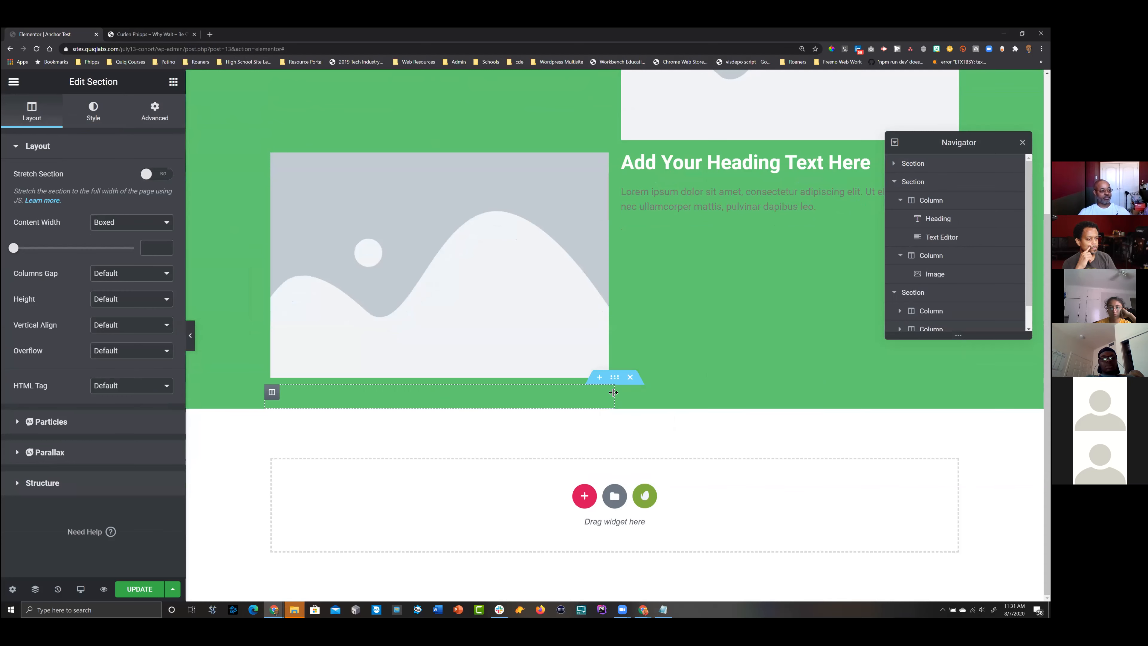
scroll(573, 282, "up", 4)
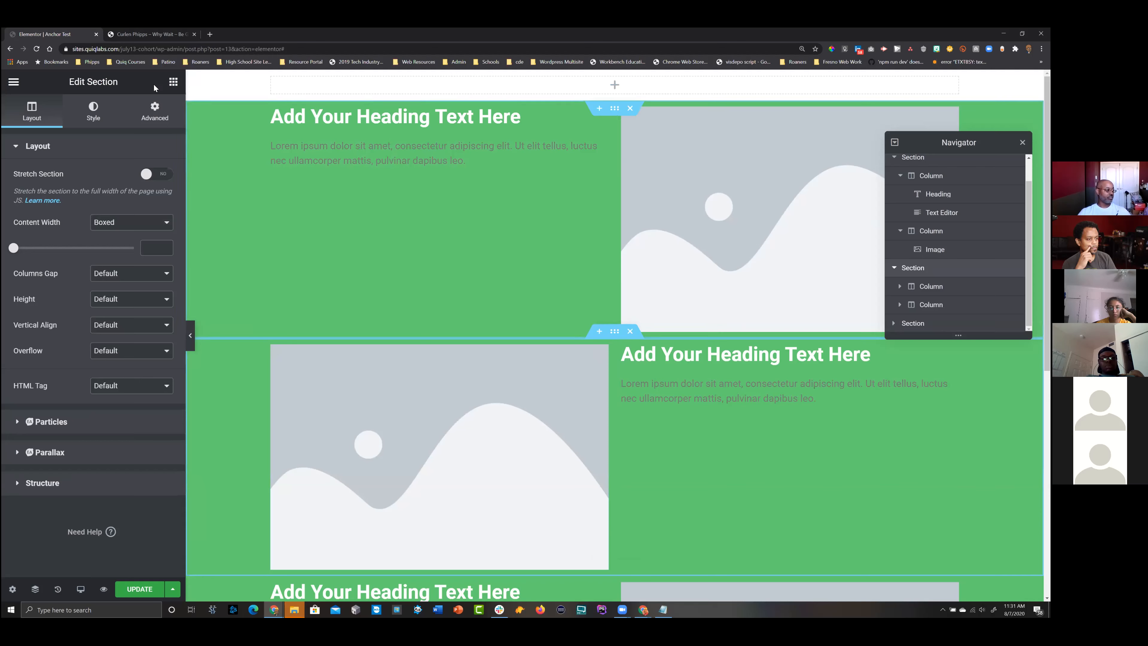
- Set the background colour of the section with the image before the heading to grey #7A7A7A
left_click(96, 116)
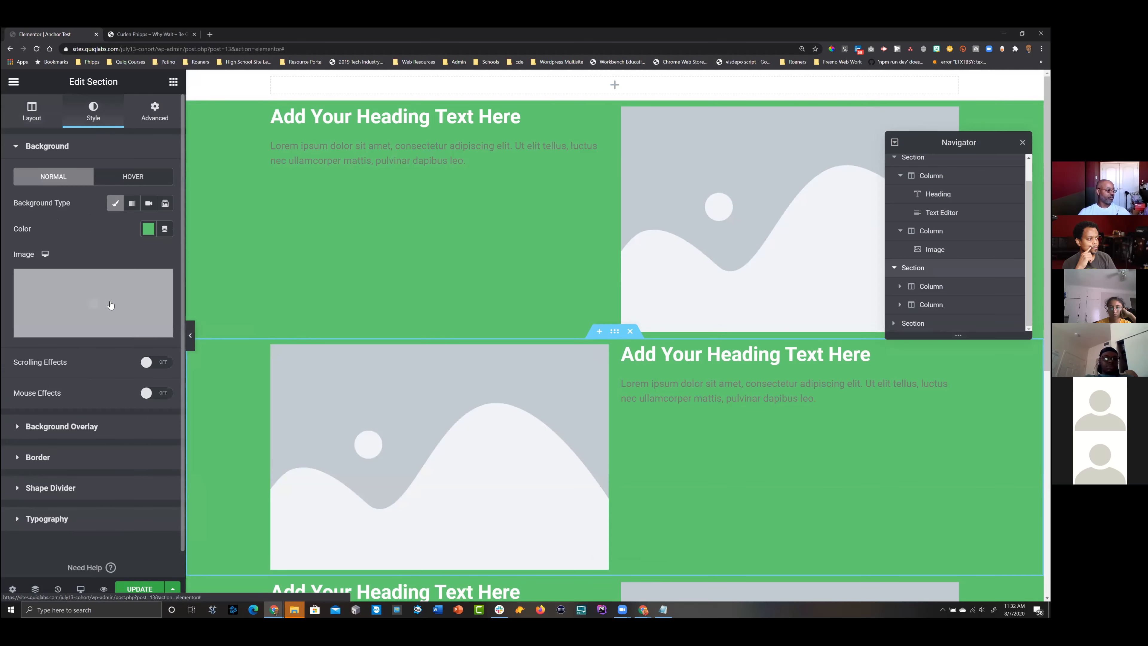
left_click(148, 228)
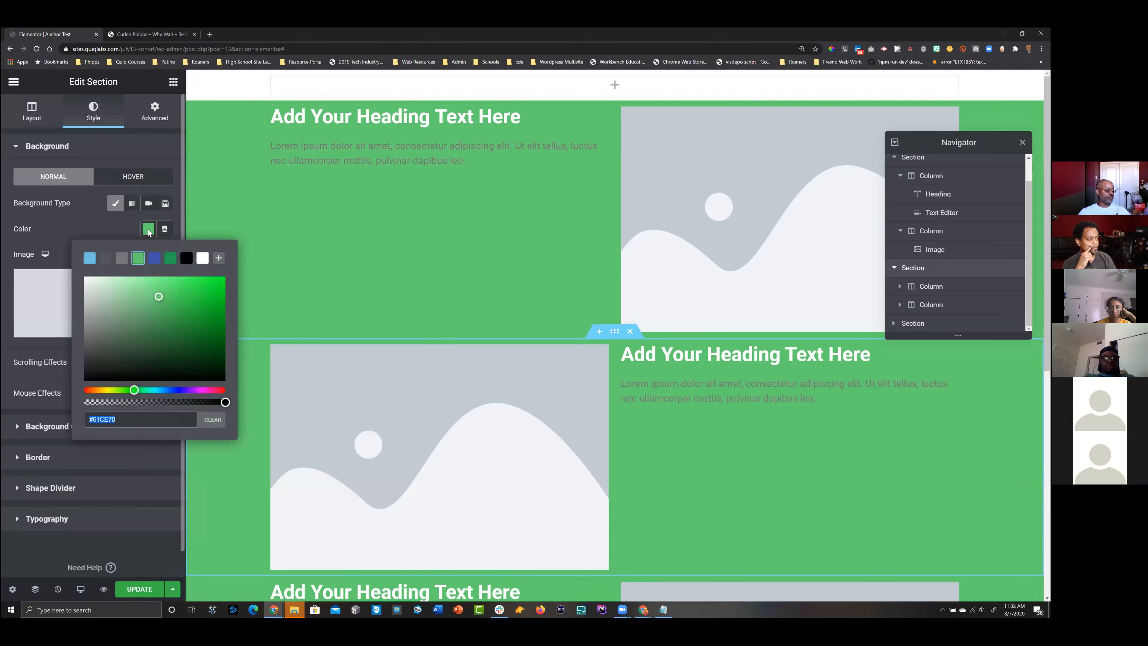
left_click(121, 258)
scroll(424, 287, "down", 1)
scroll(425, 287, "down", 3)
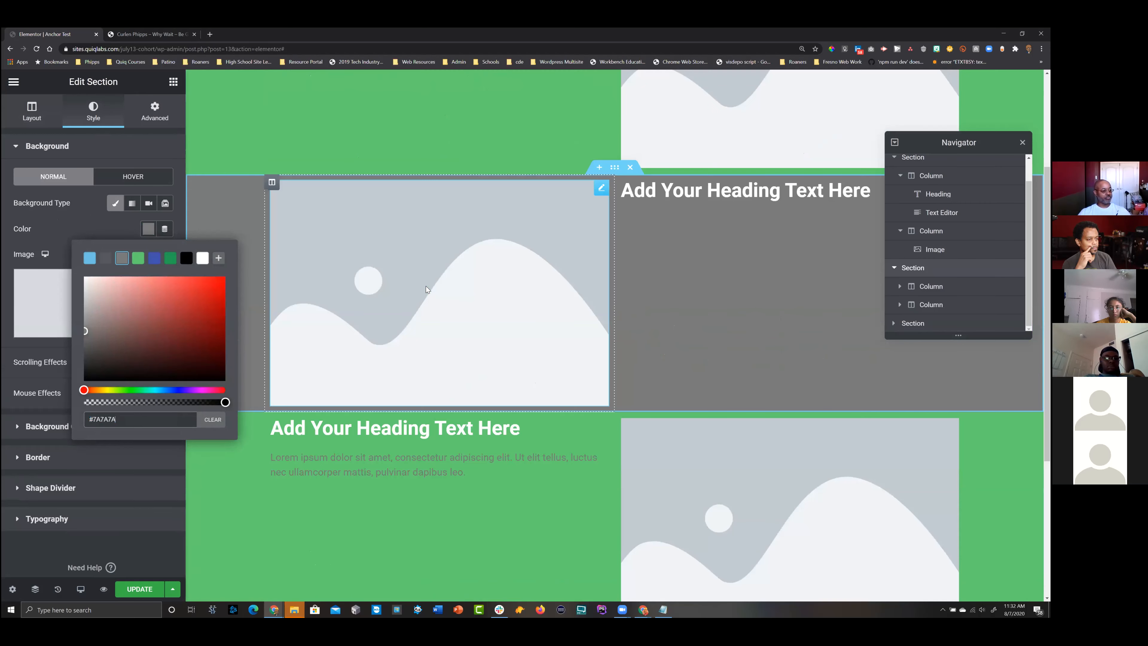
- Set the text colour of the grey section's lorem ipsum paragraph to white #FFFFFF
left_click(750, 231)
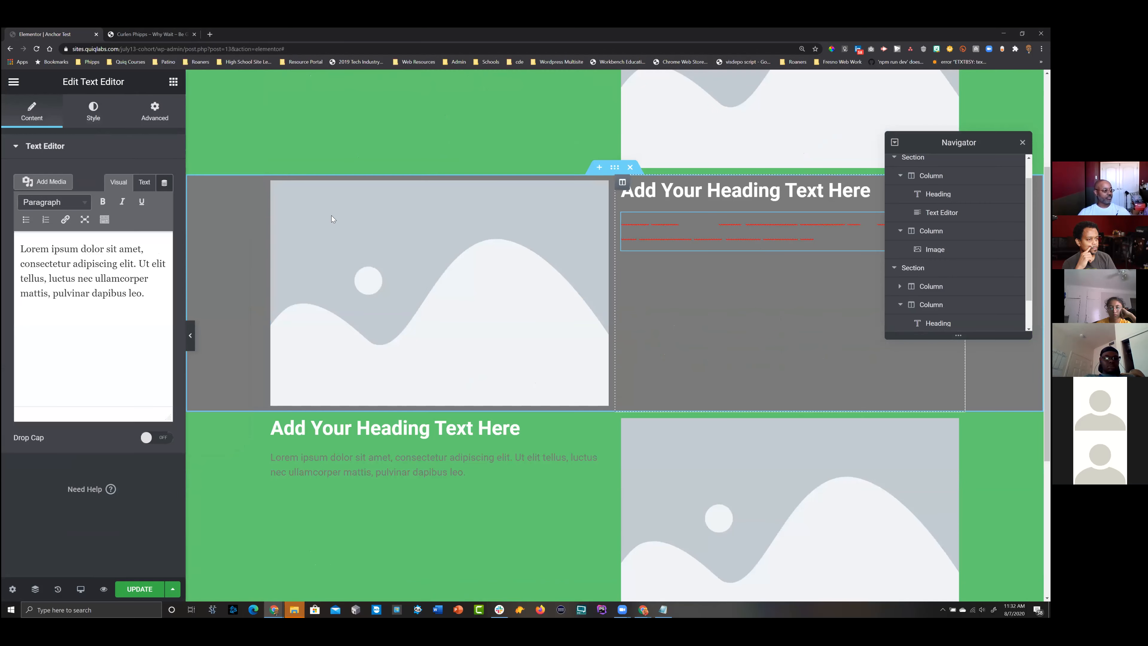
left_click(97, 115)
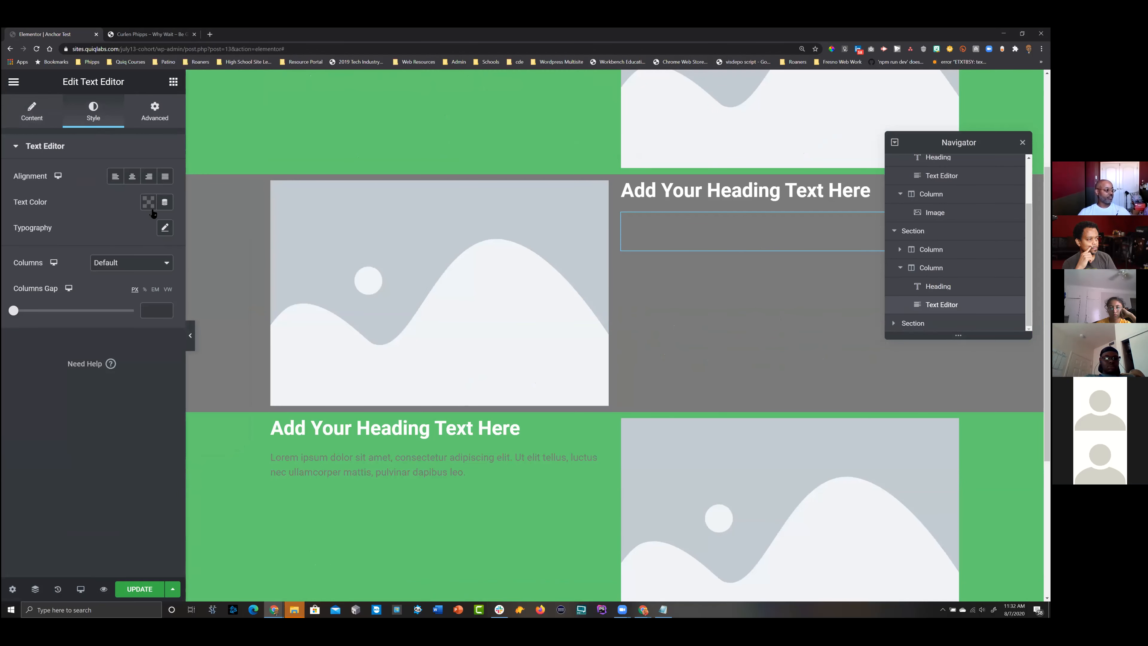
left_click(148, 202)
left_click(202, 231)
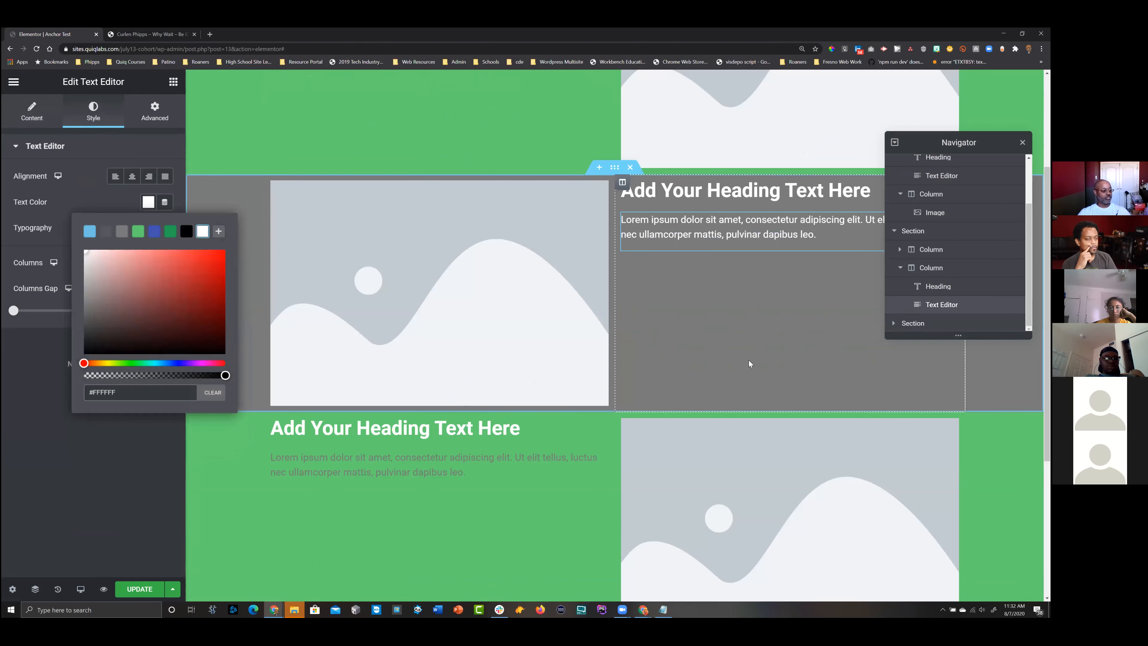
- Duplicate the grey section and move the copy below the last green section
scroll(751, 364, "down", 2)
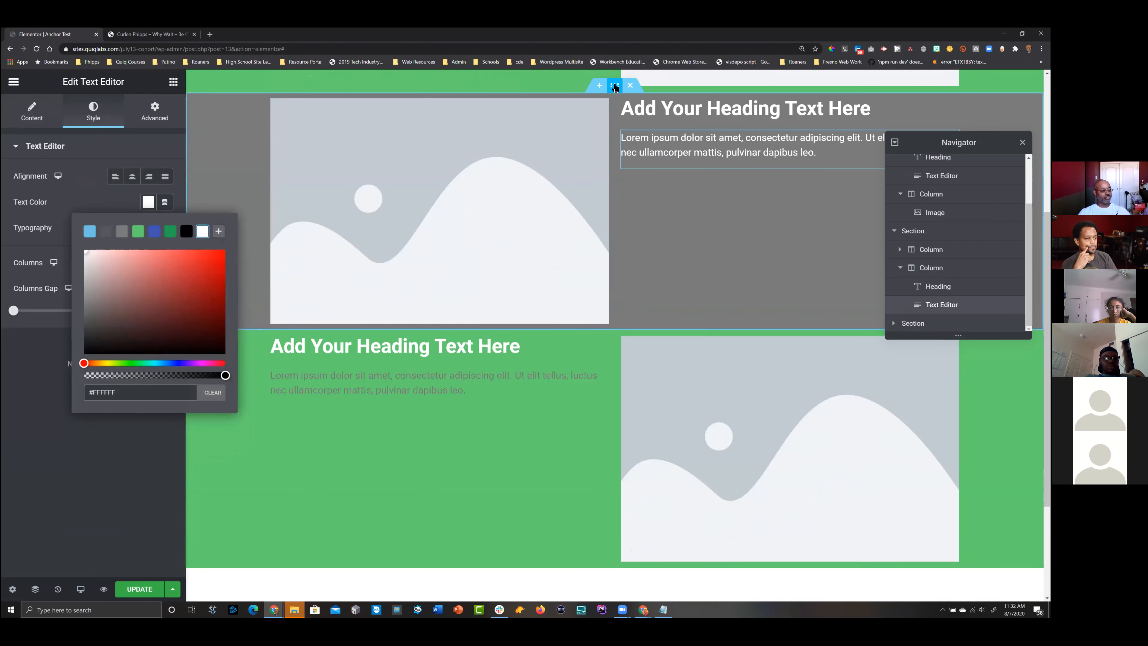
right_click(614, 88)
left_click(646, 115)
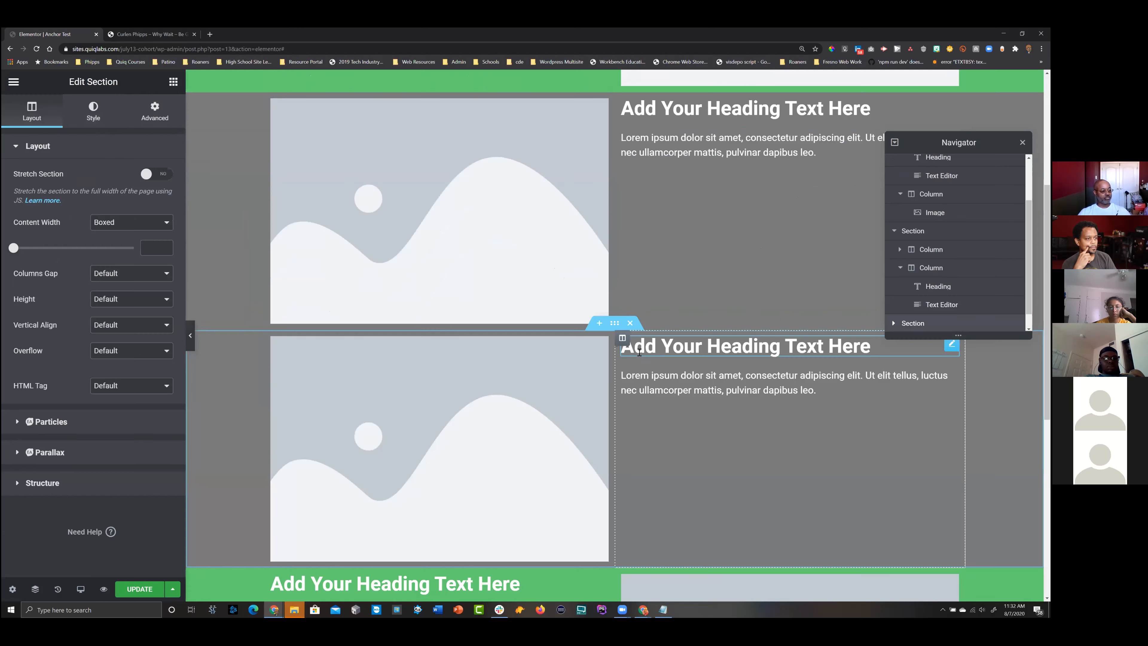
scroll(615, 195, "down", 4)
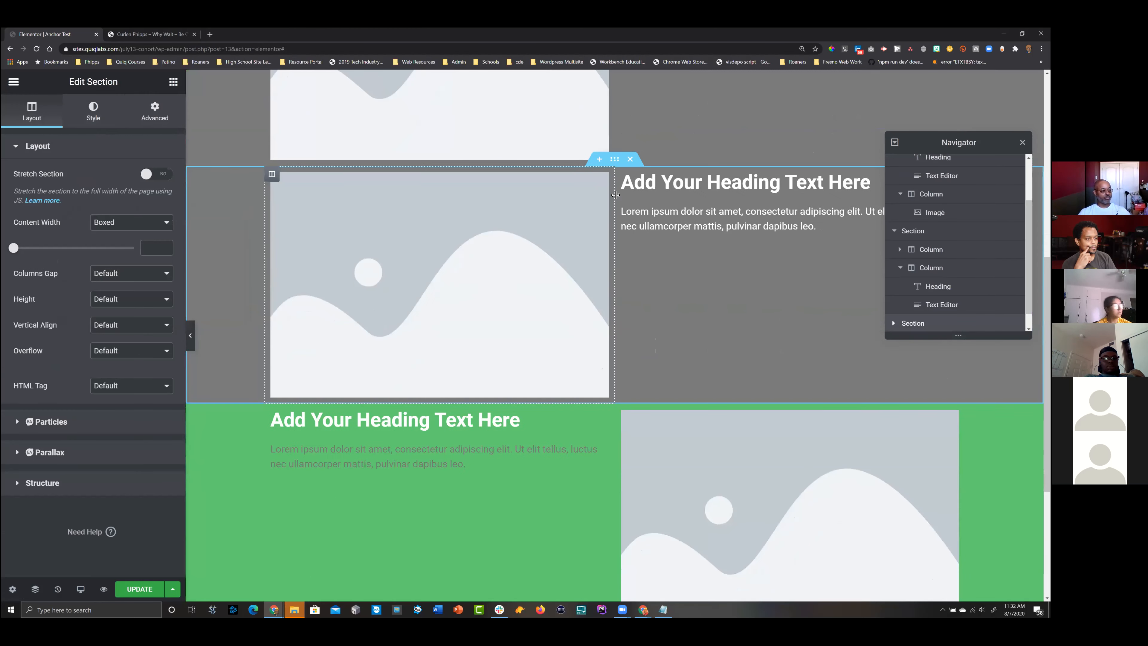
left_click_drag(614, 159, 624, 520)
scroll(543, 324, "down", 2)
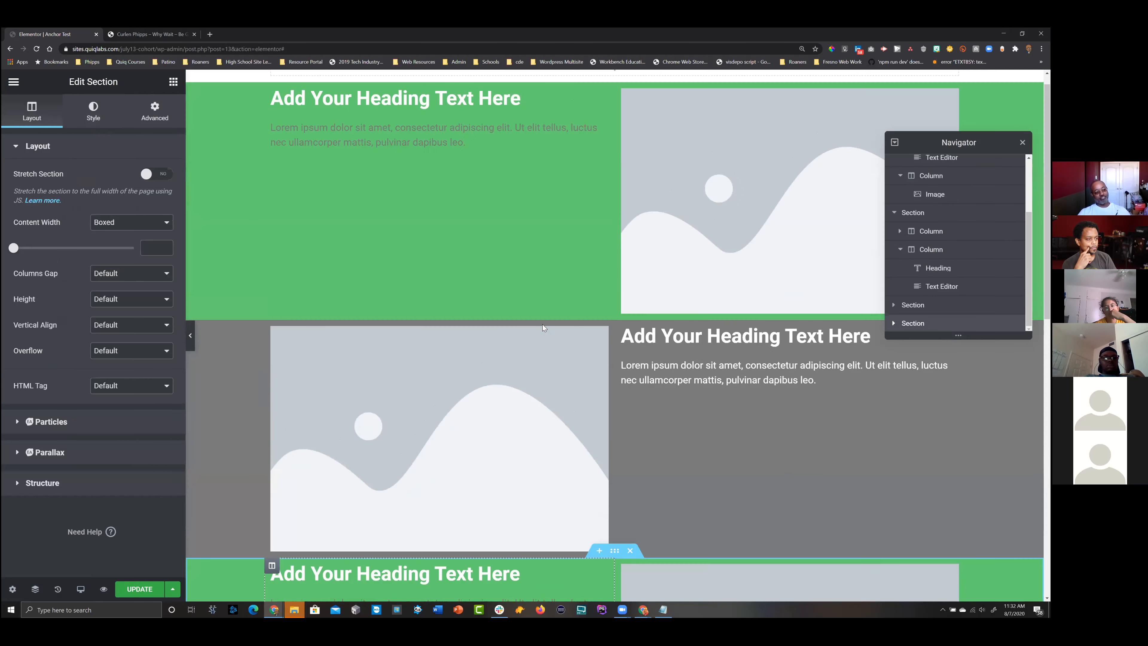
scroll(541, 353, "down", 4)
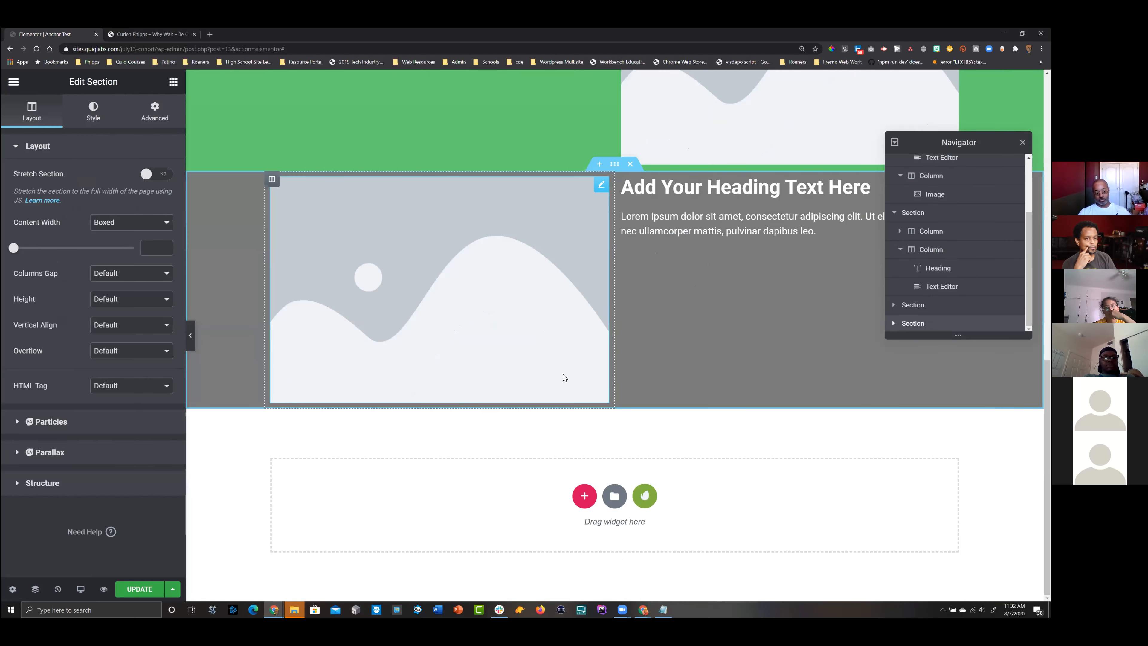
scroll(570, 277, "up", 7)
scroll(562, 272, "down", 3)
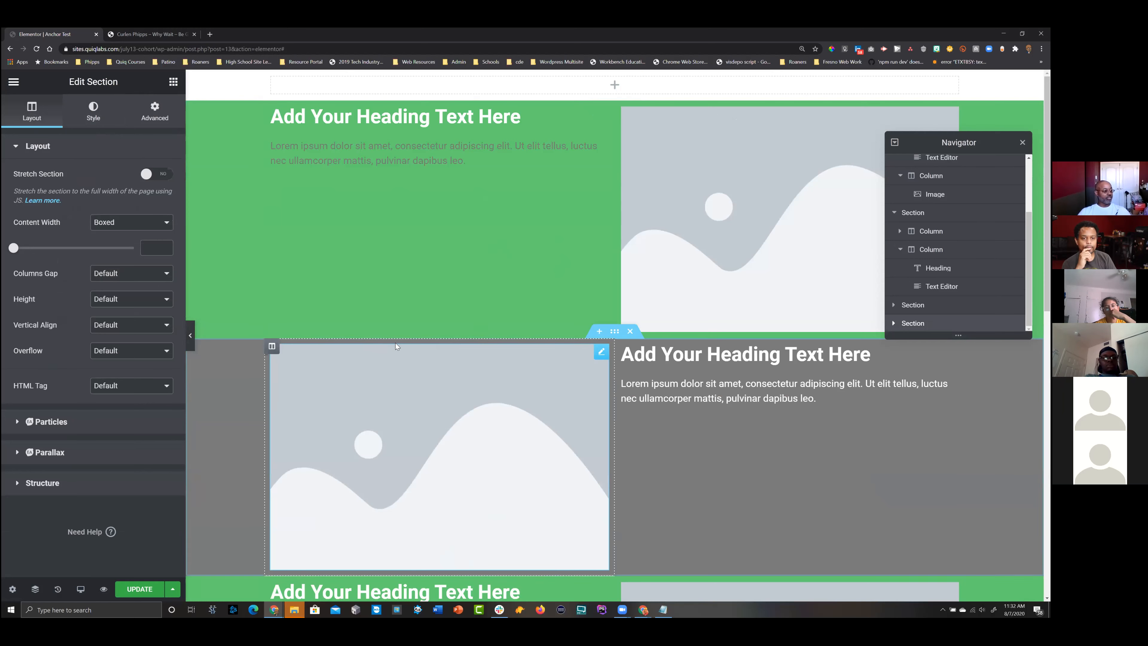
- Change the heading of the first grey section to "About Me"
triple_click(706, 358)
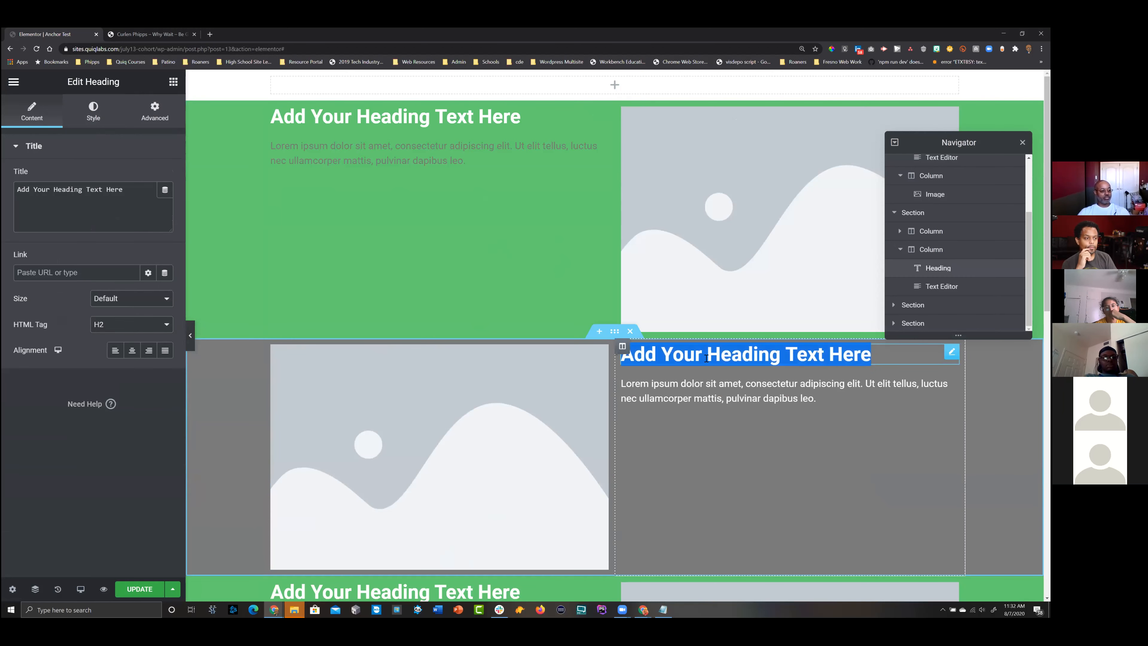
type("About me")
key("BackSpace")
key("BackSpace")
type("Me")
- Change the heading of the green section below About Me to "Gallery"
scroll(696, 361, "down", 5)
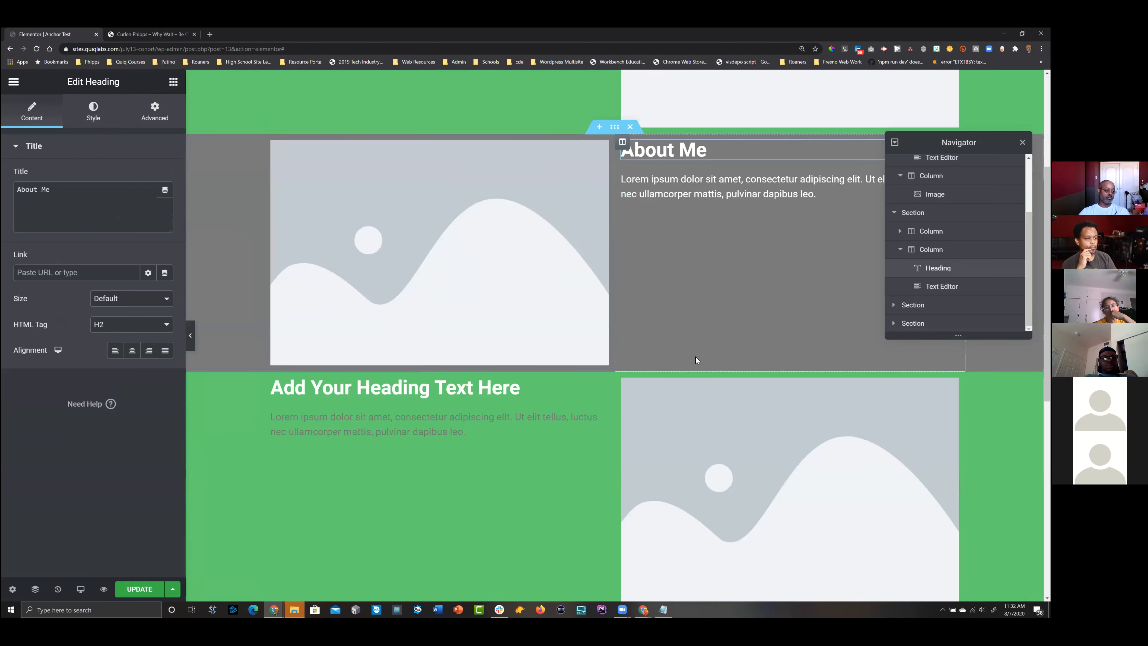
triple_click(477, 385)
type("Gallery")
- Change the heading of the last grey section to "Contact Me"
scroll(478, 383, "down", 7)
left_click(767, 340)
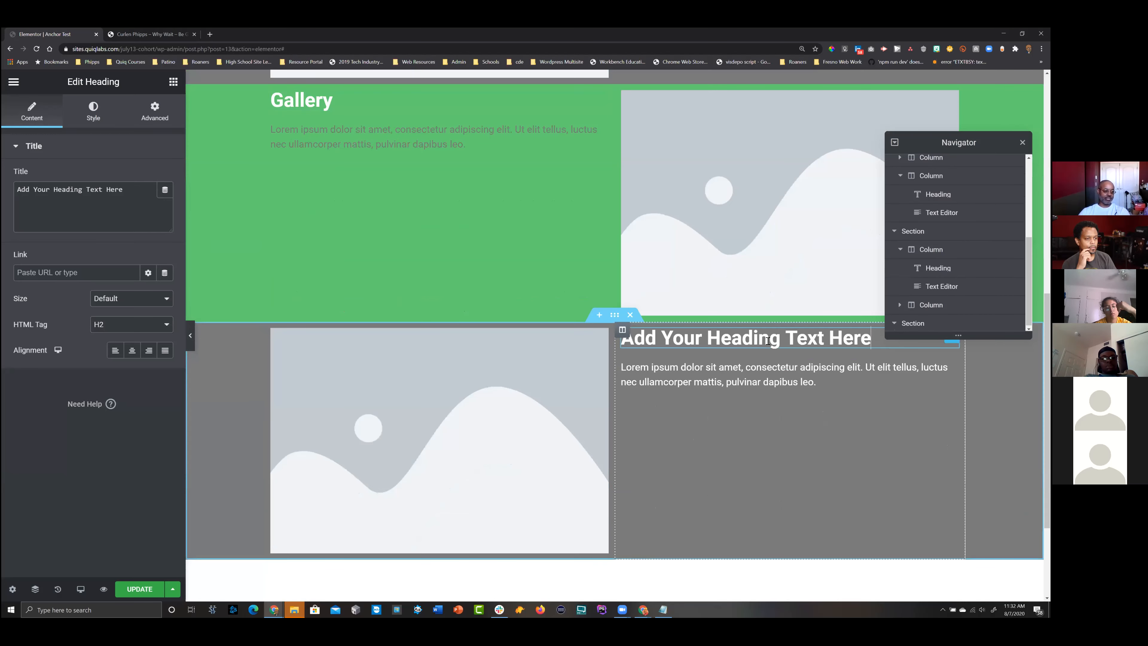
triple_click(767, 340)
type("Contact")
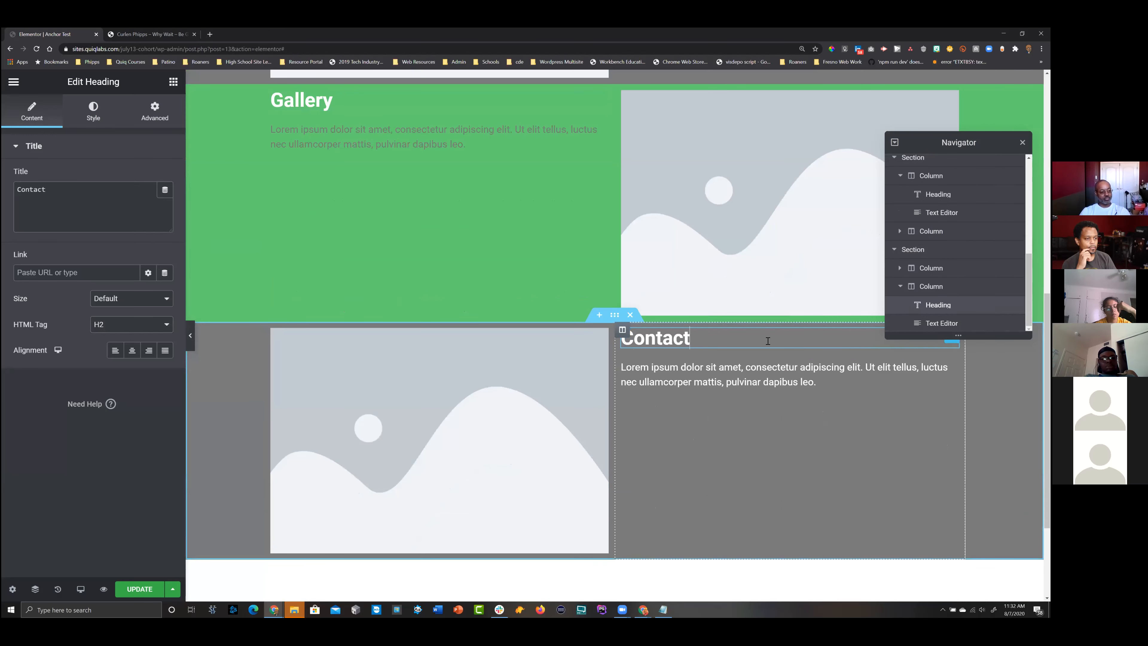
type(" Me")
key("Return")
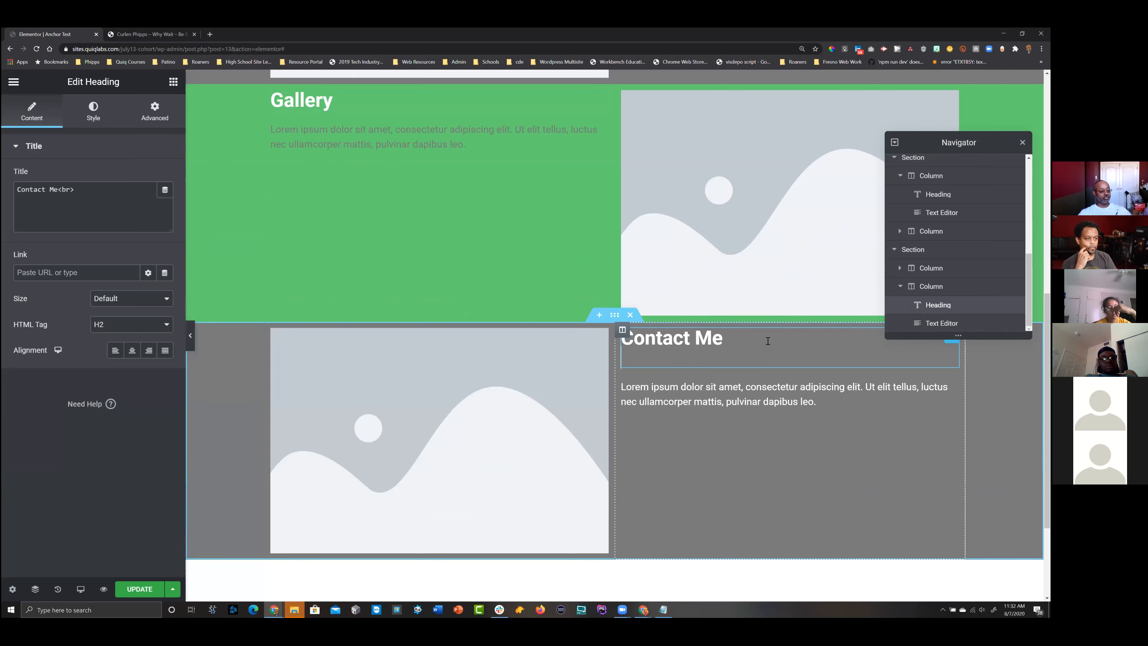
key("BackSpace")
- Add a Menu Anchor widget above the About Me heading and set its ID to "AboutMe"
scroll(697, 333, "up", 12)
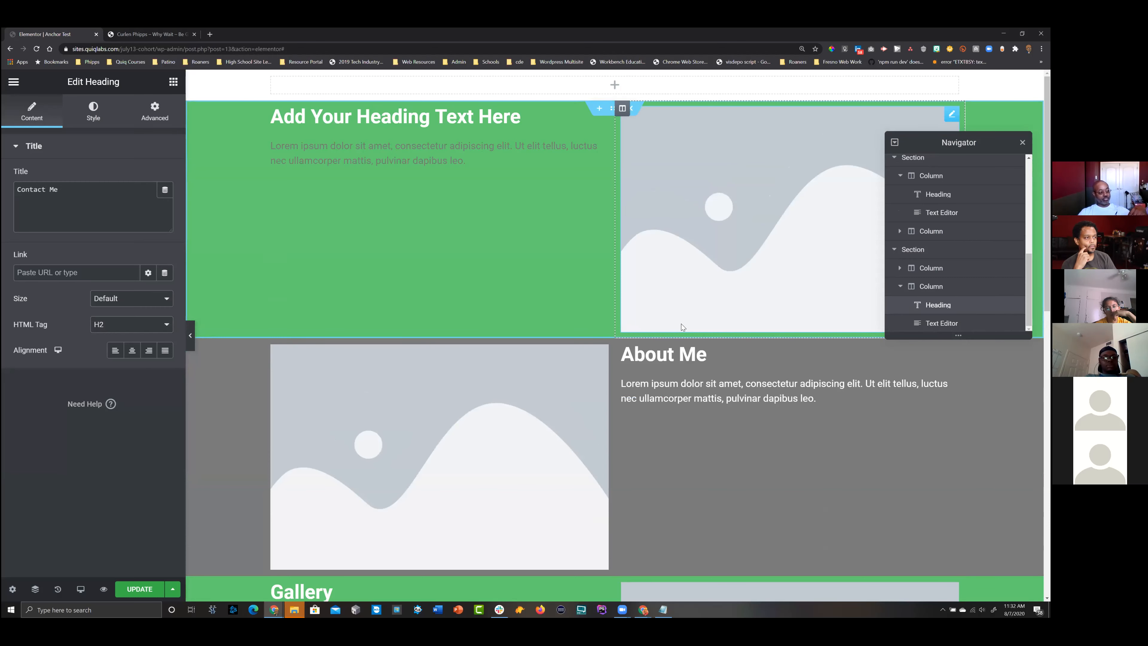
left_click(173, 81)
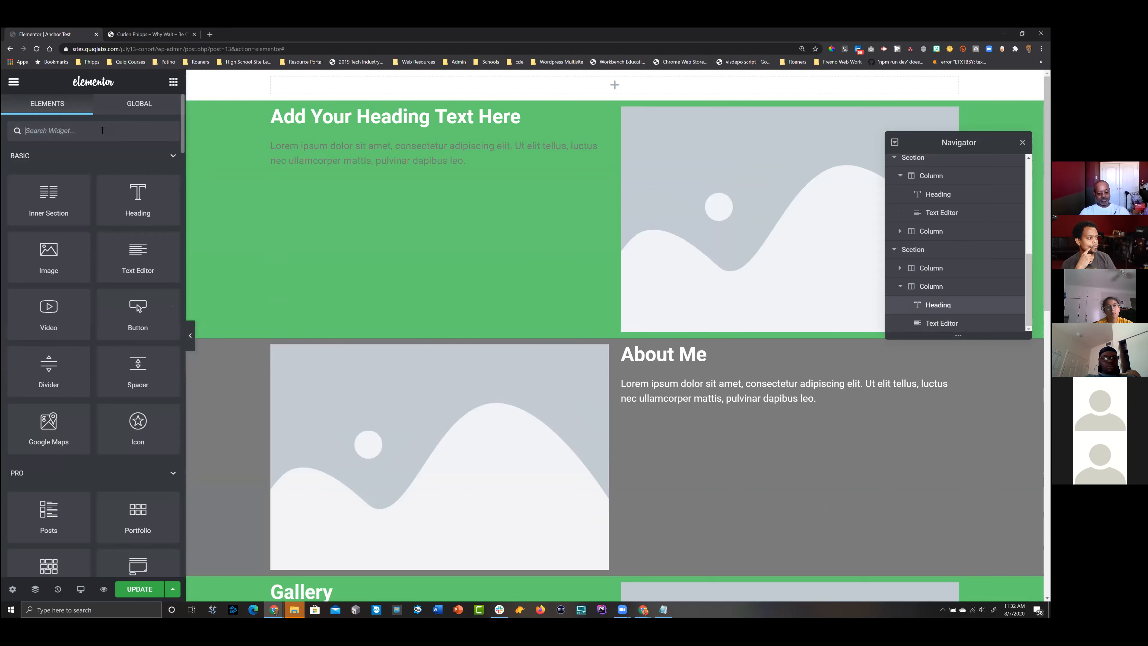
type("anchor")
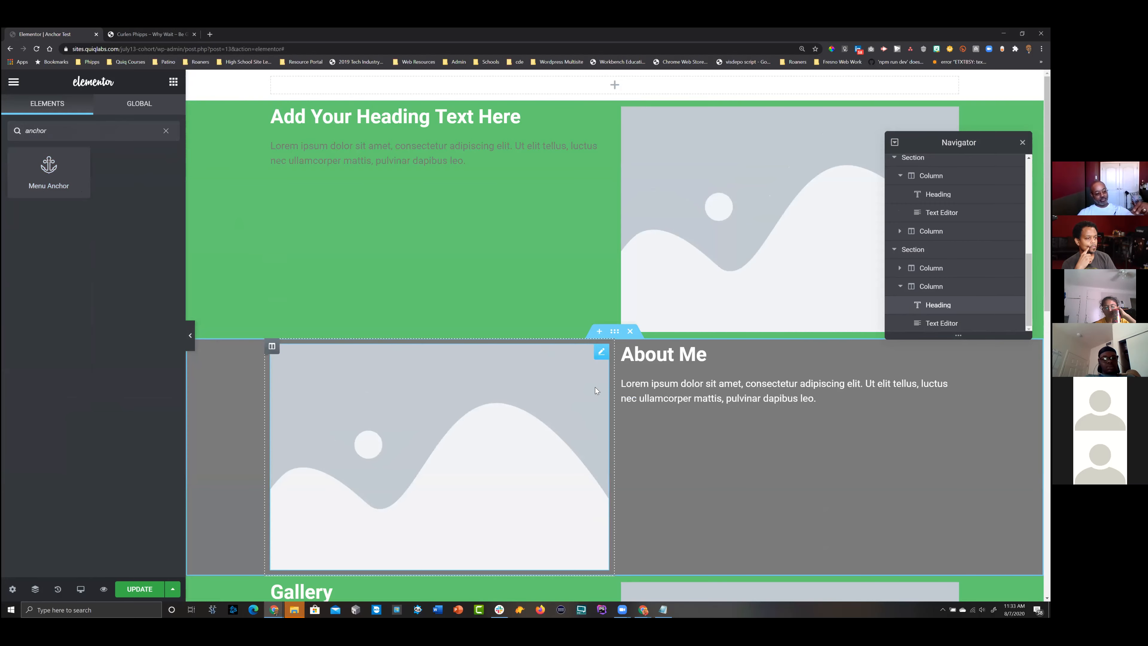
scroll(594, 387, "down", 5)
scroll(671, 434, "down", 2)
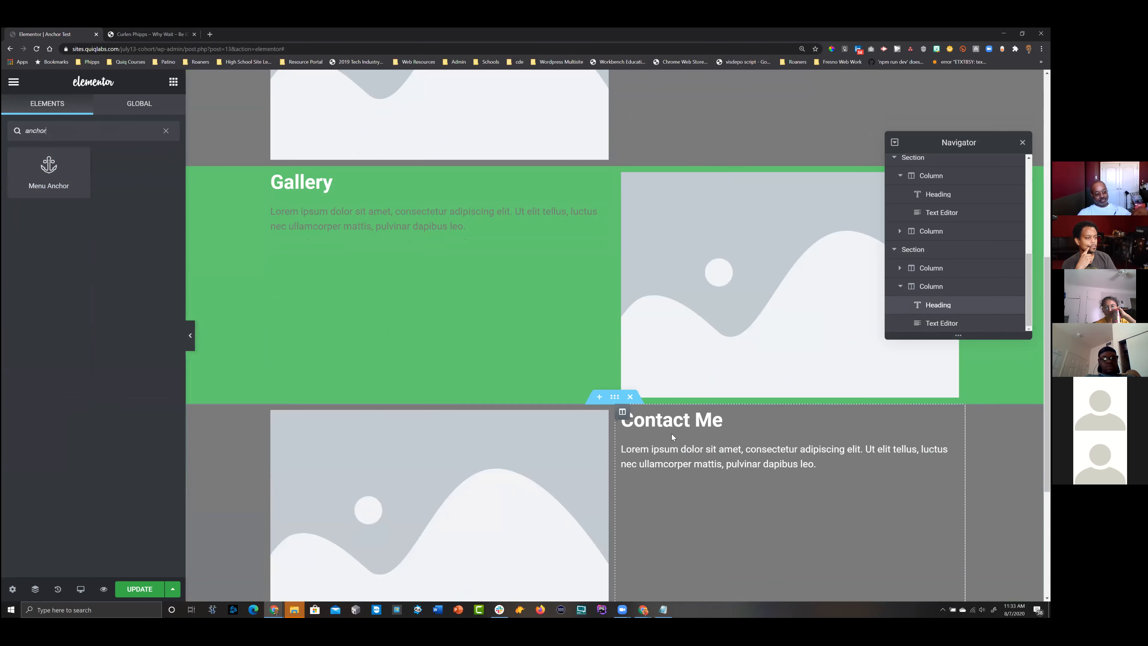
scroll(670, 433, "up", 7)
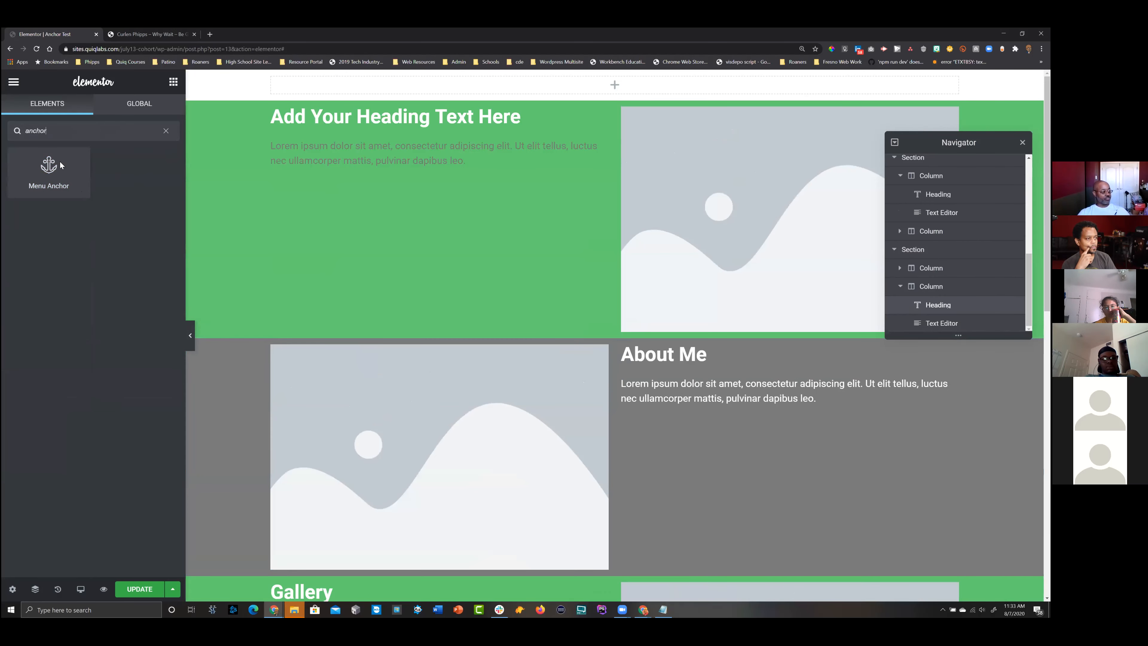
left_click_drag(47, 177, 709, 348)
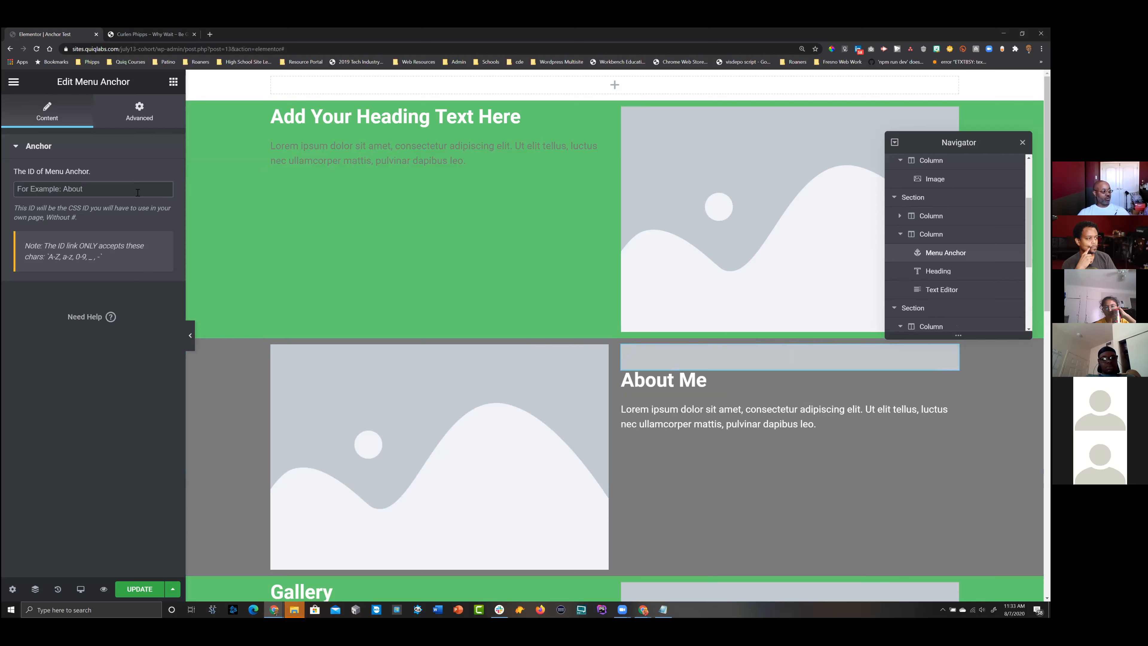
left_click(137, 193)
type("AboutMe")
- Add a Menu Anchor widget above the Gallery heading with the ID "Gallery"
left_click(173, 82)
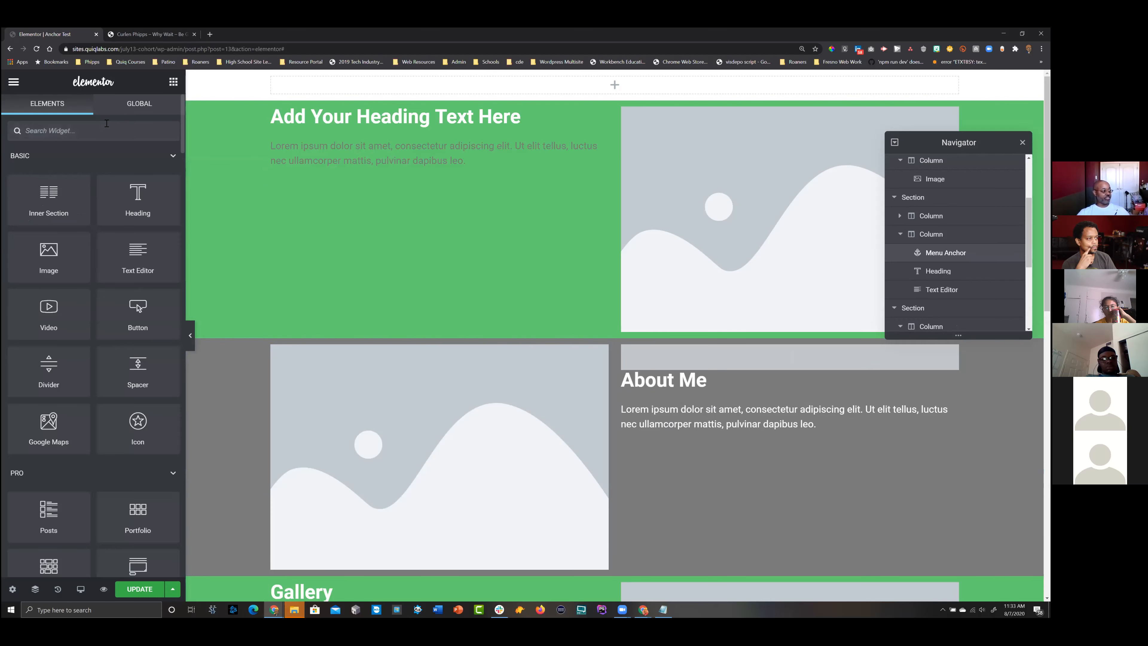
type("Anchor")
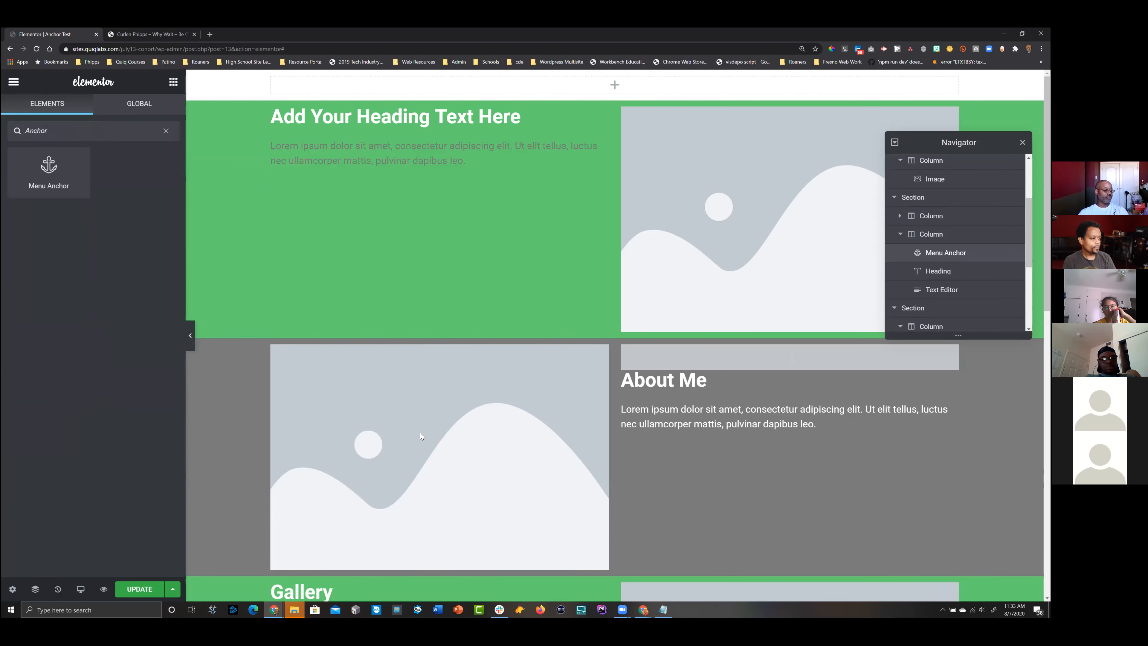
scroll(420, 435, "down", 5)
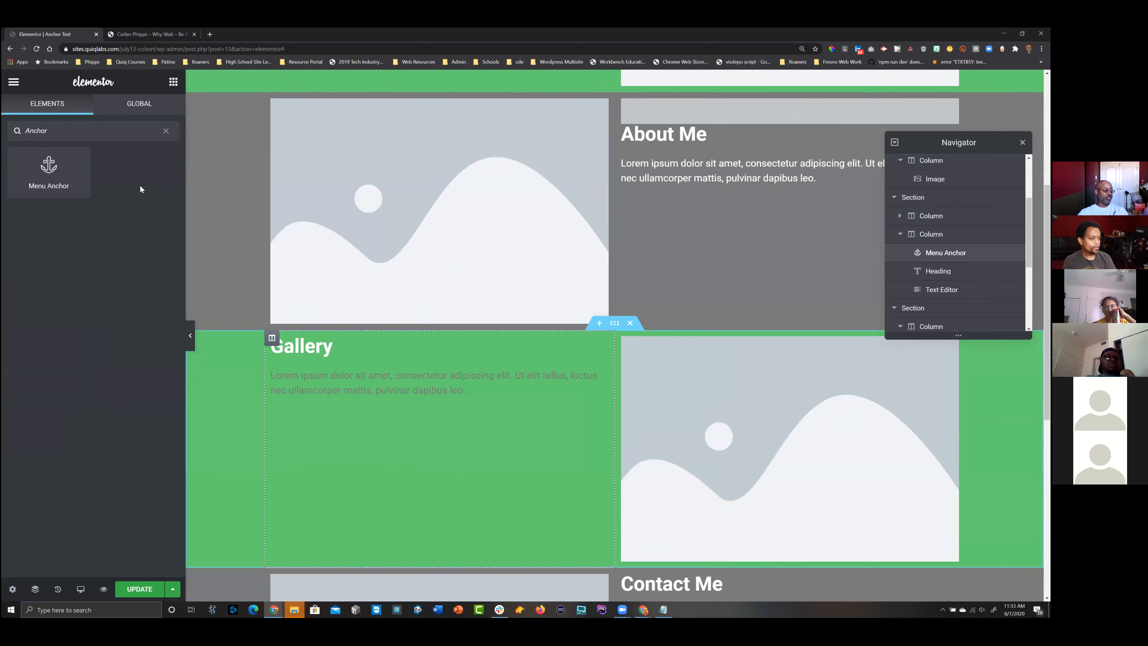
left_click_drag(68, 178, 341, 336)
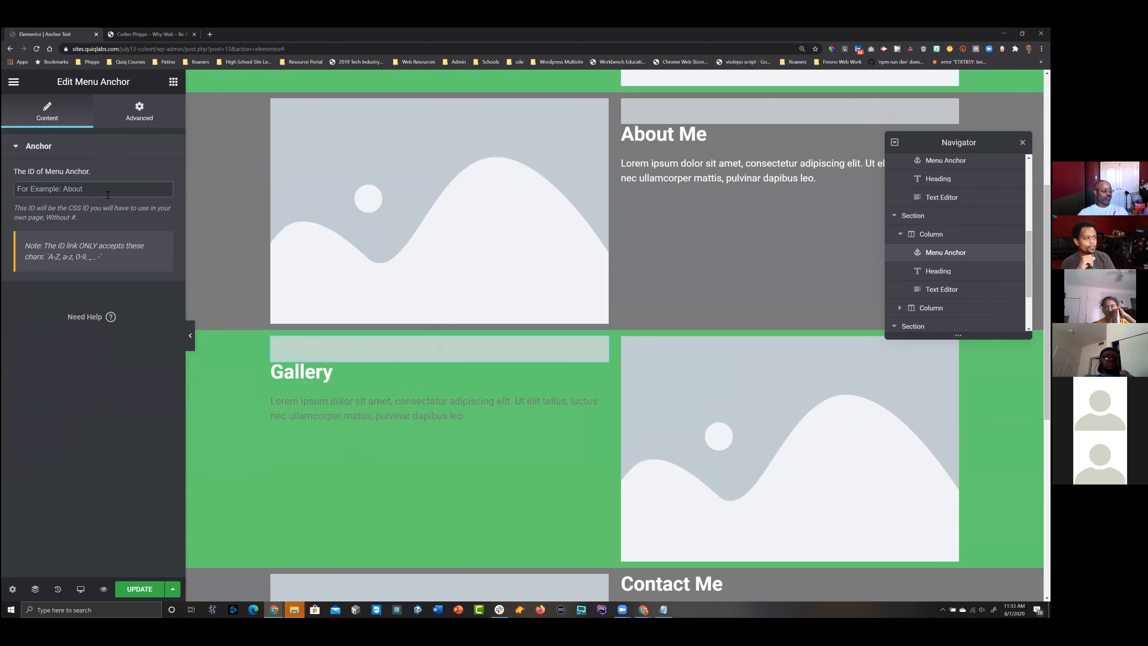
type("allery")
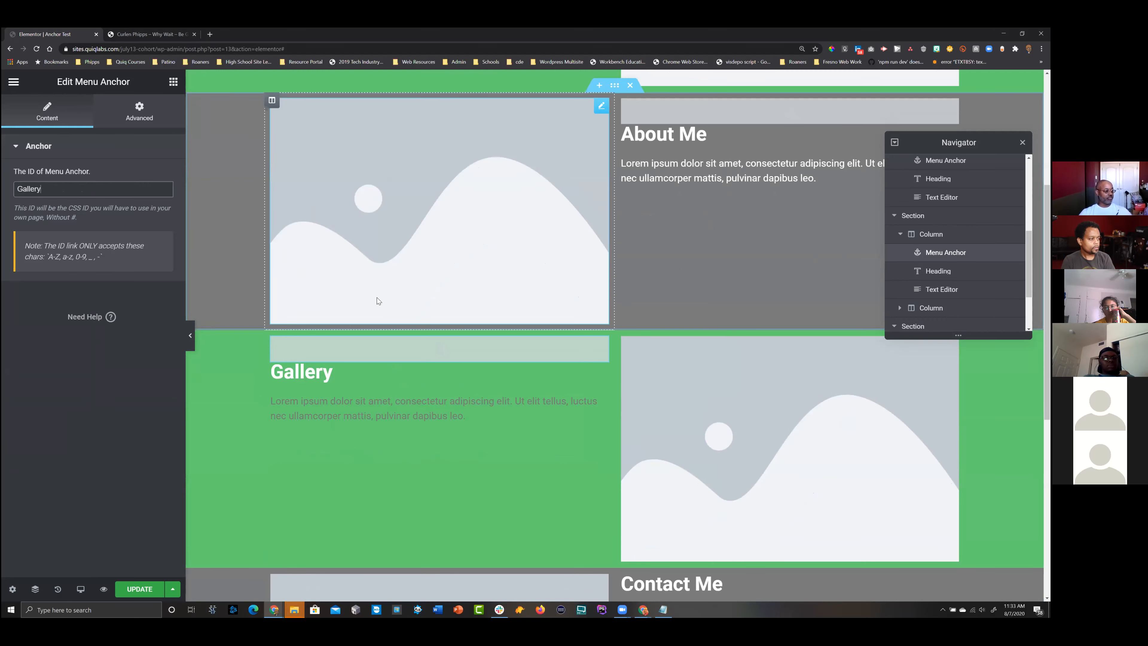
- Add a Menu Anchor widget above the Contact Me heading and set its ID to "Contact-Me"
scroll(384, 316, "down", 5)
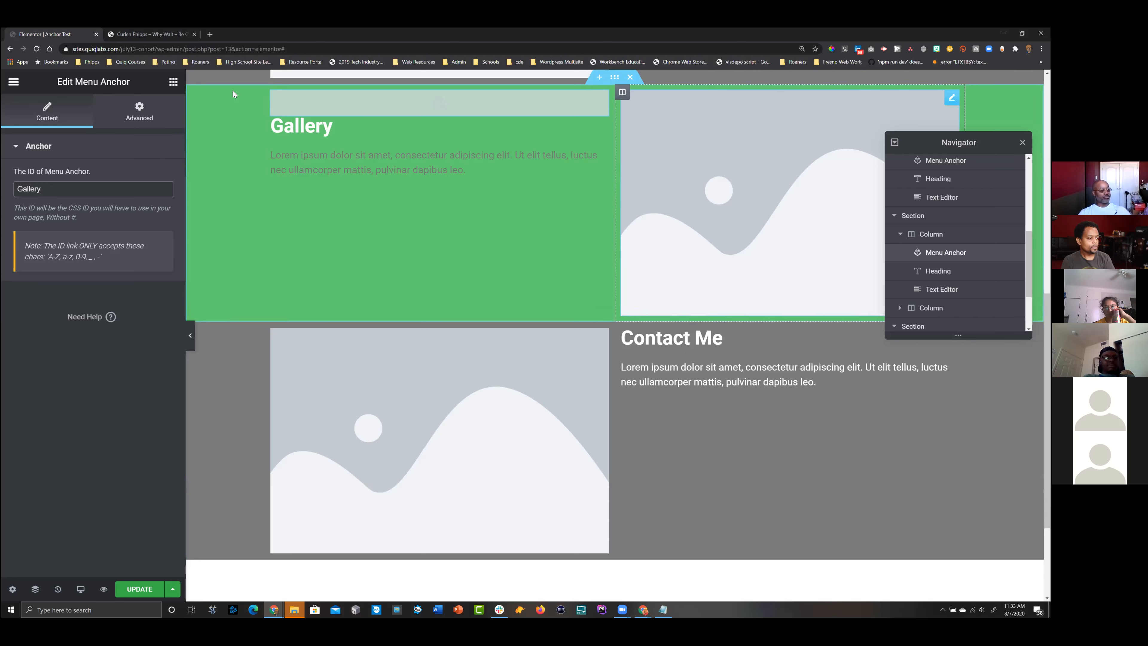
left_click(173, 82)
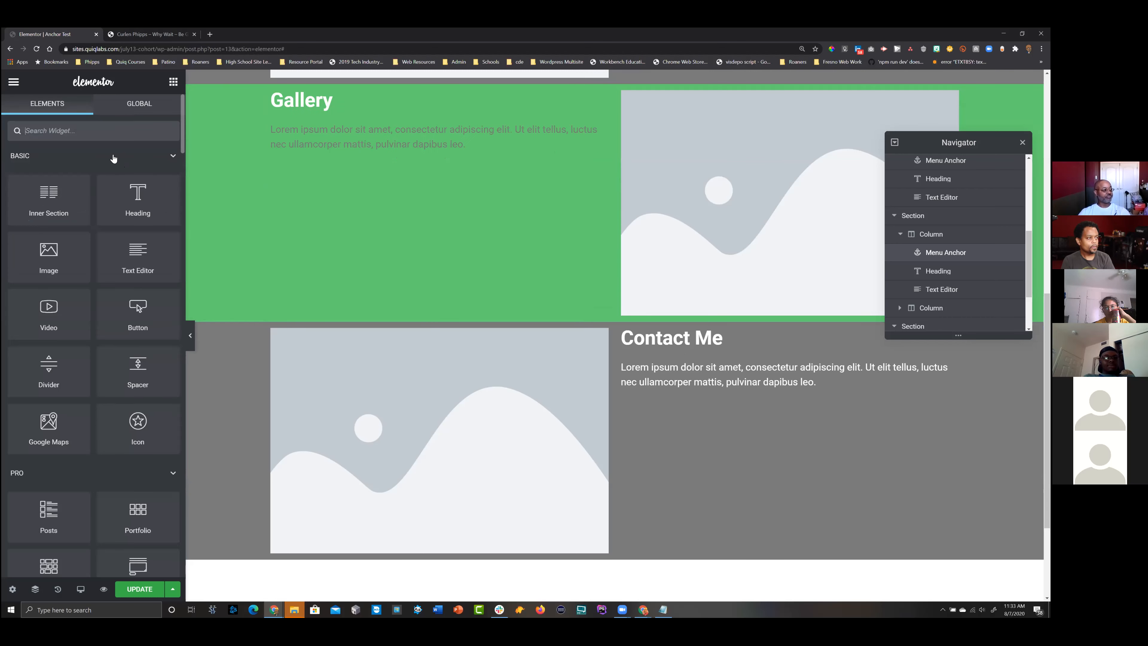
type("anchor")
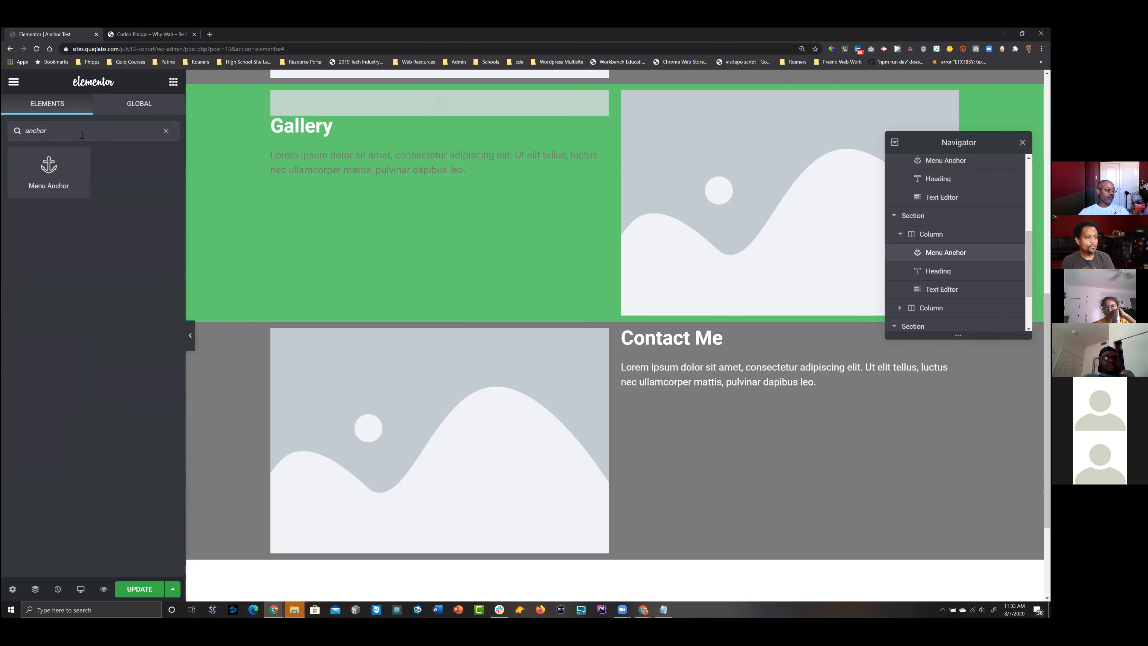
left_click_drag(54, 164, 745, 330)
left_click(99, 190)
type("C")
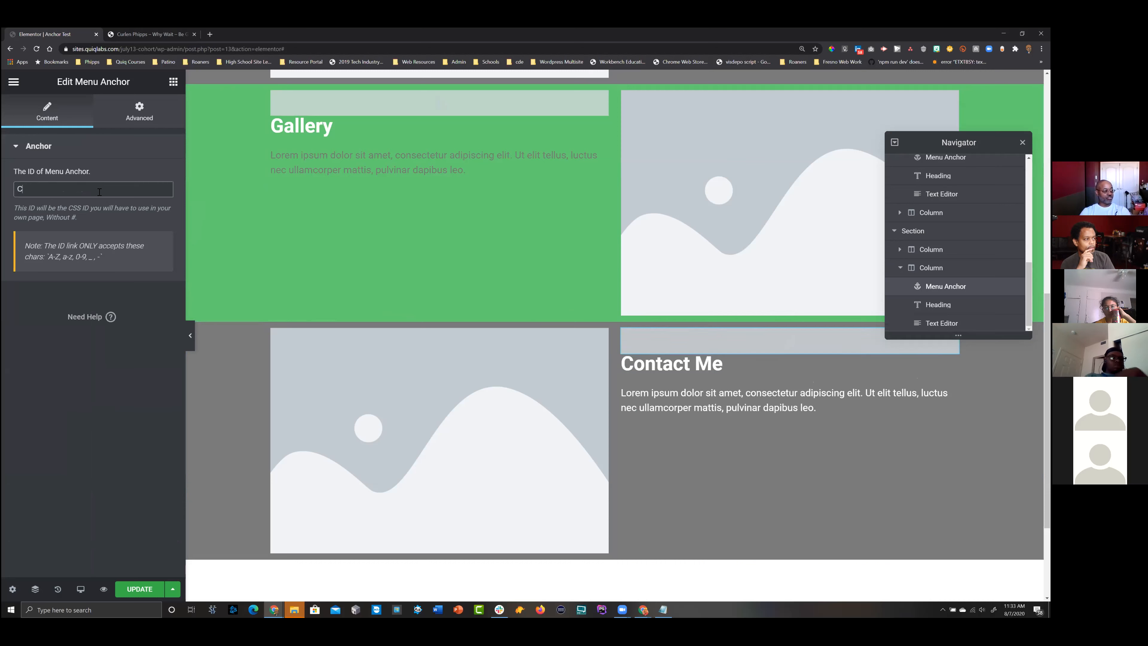
type("ontact-Me")
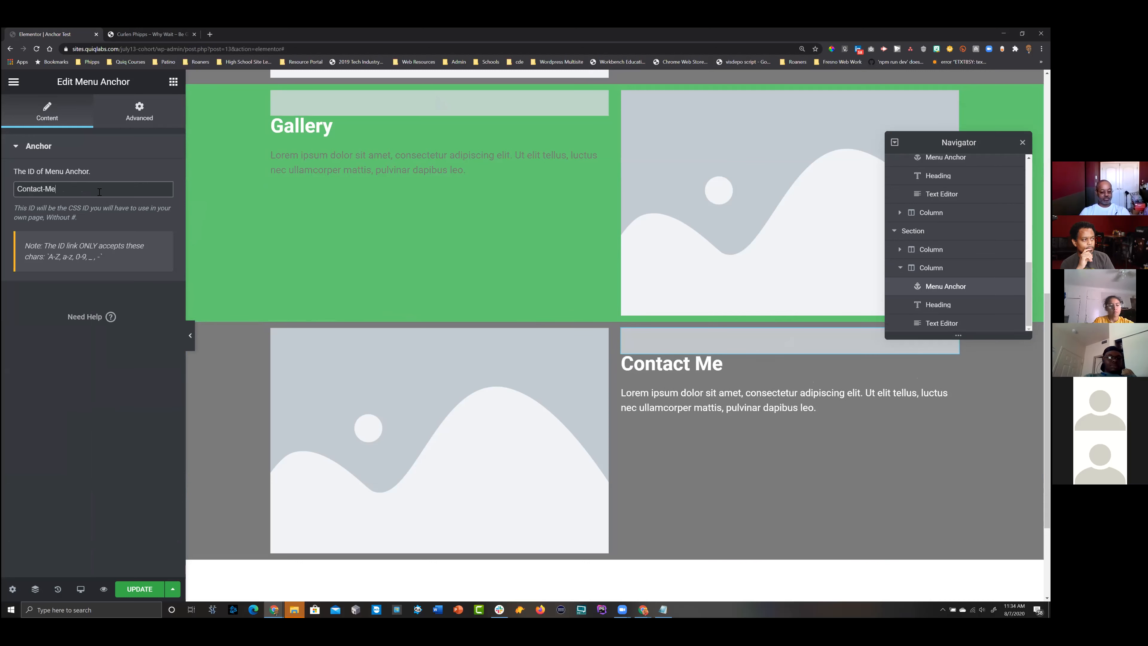
- Try an underscore and a space as the word separator in the Contact Me anchor's ID, restoring "Contact-Me"
key("ctrl+plus")
key("ctrl+minus")
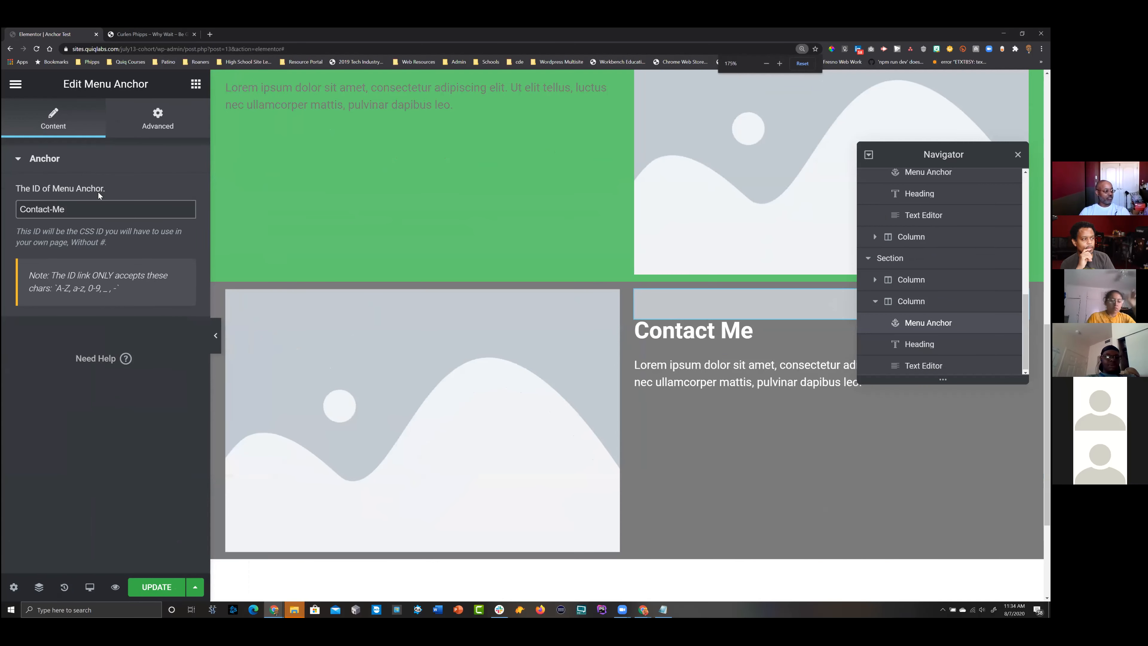
key("BackSpace")
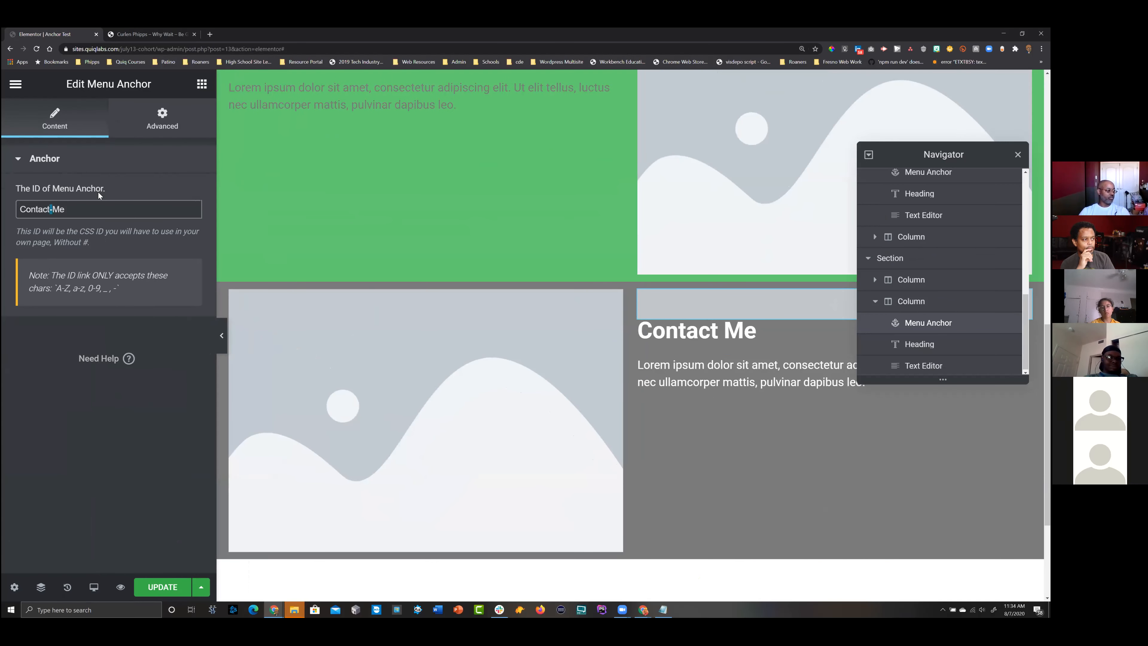
type("_")
key("BackSpace")
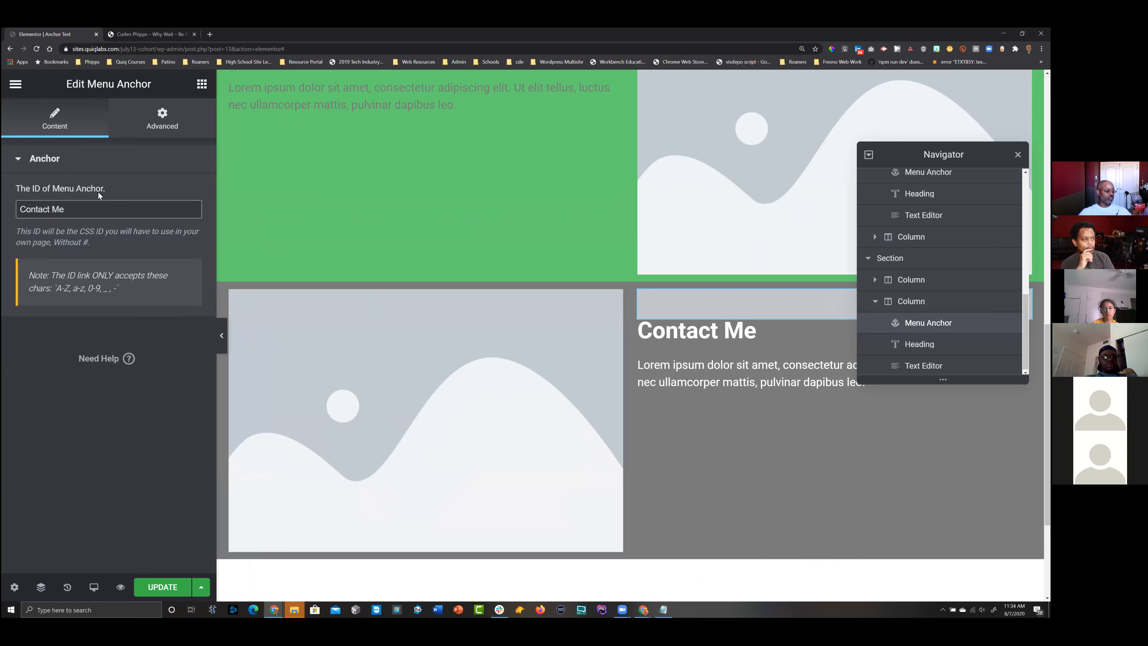
key("BackSpace")
type("-")
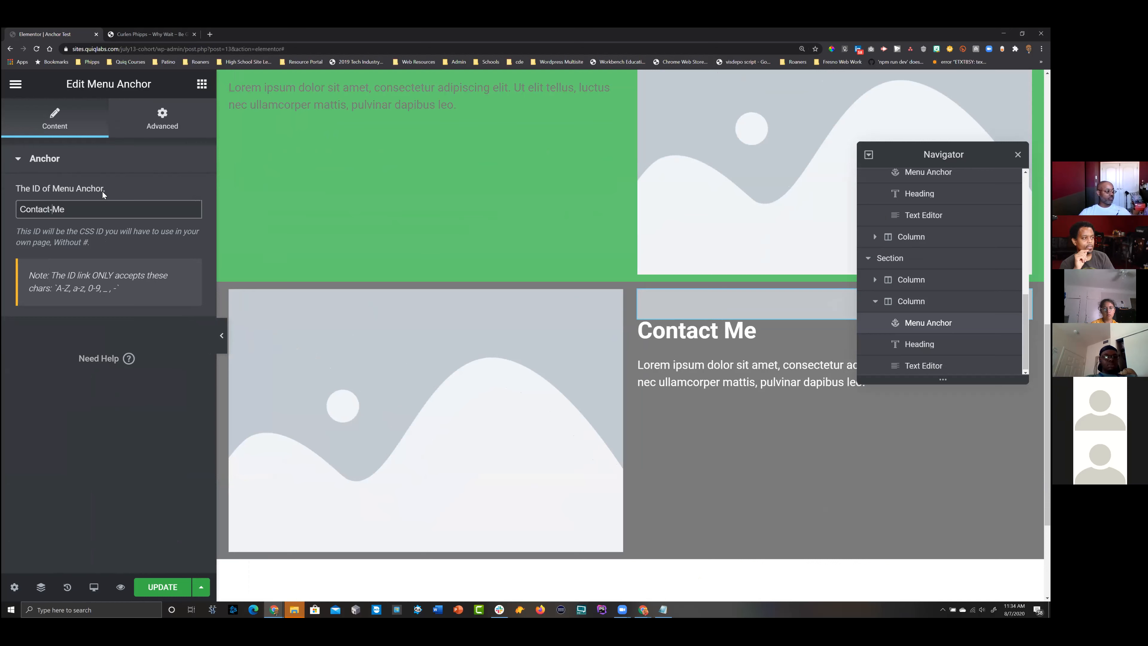
- Change the ID of the menu anchor above the About Me heading to "About-Me" and update the page
scroll(444, 238, "up", 10)
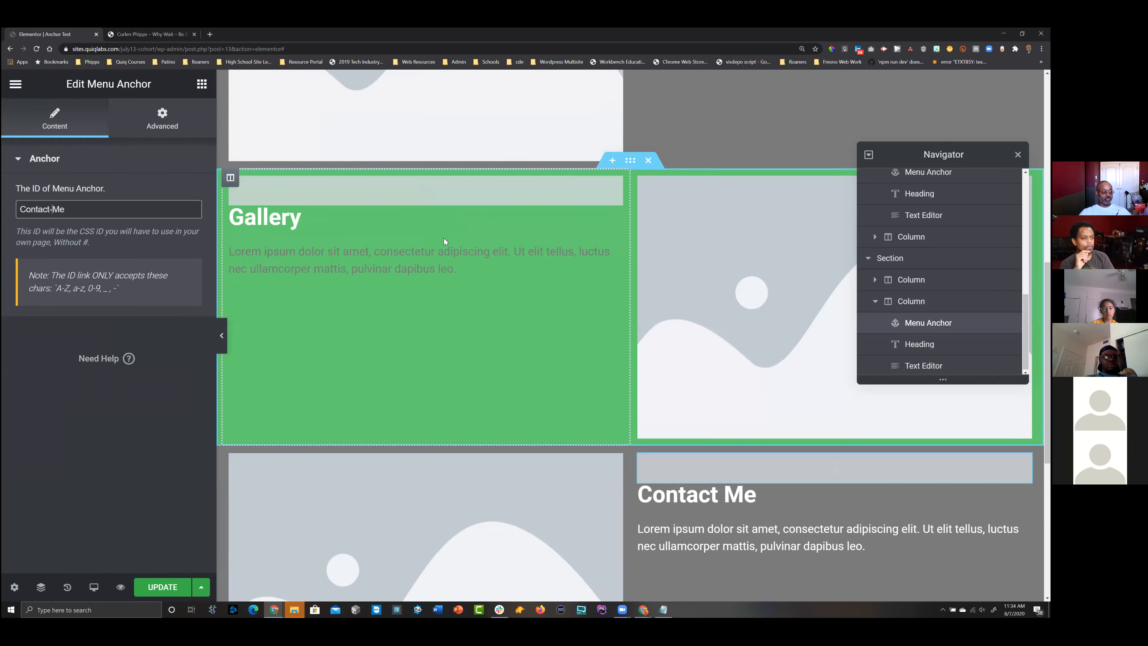
scroll(444, 238, "up", 2)
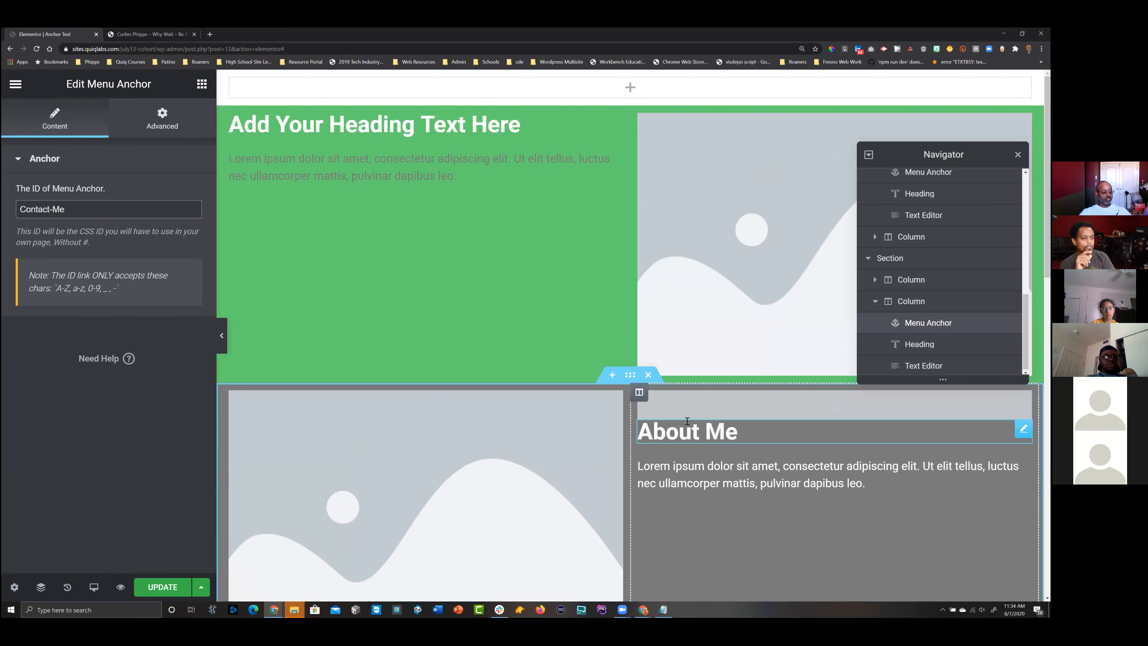
left_click(741, 432)
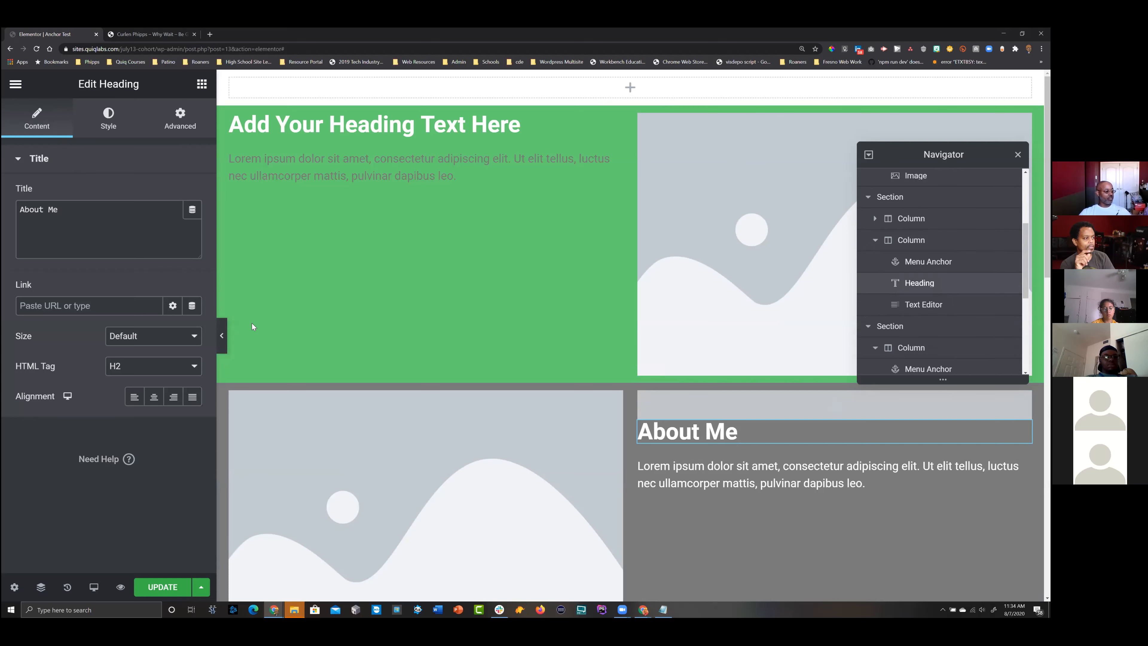
left_click(701, 406)
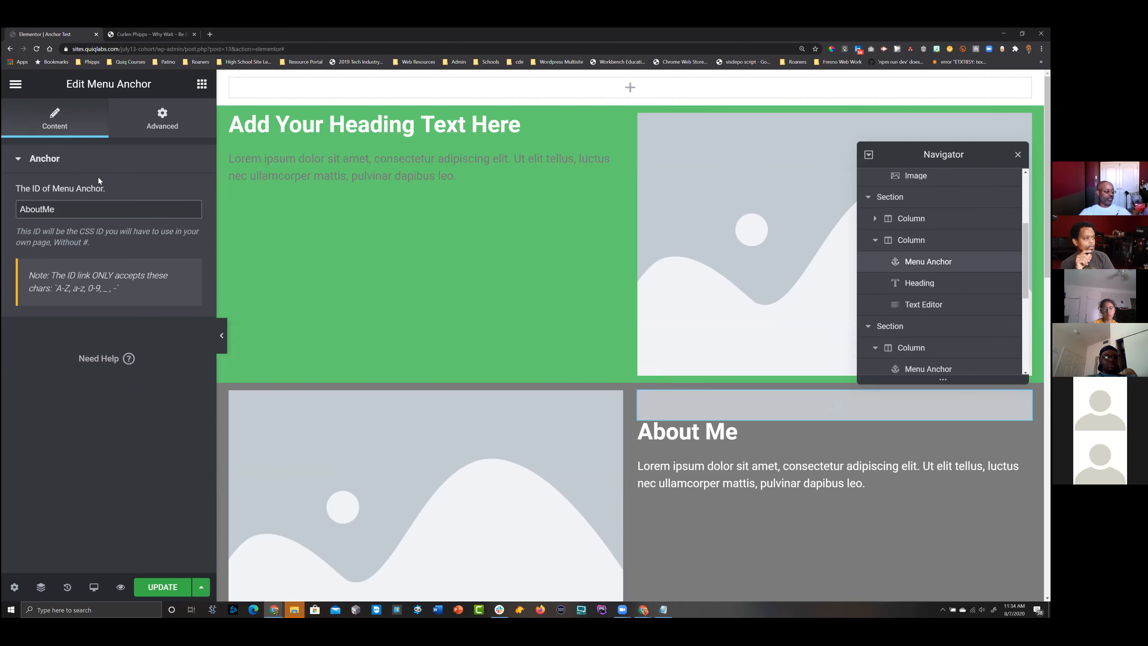
left_click(48, 209)
type("-")
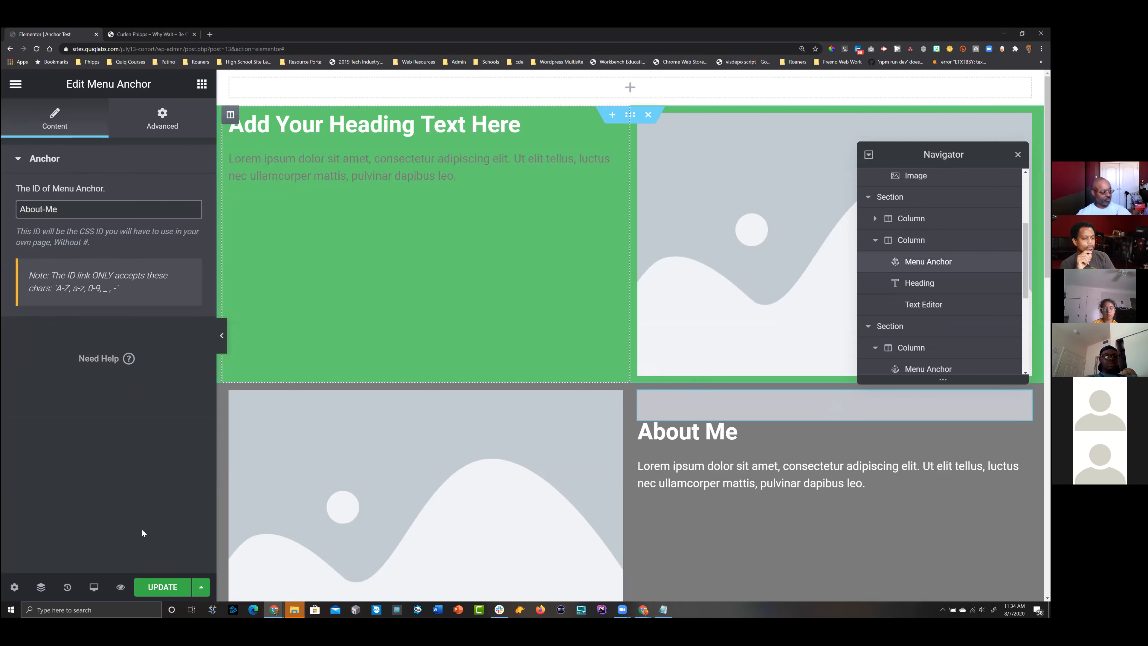
left_click(167, 587)
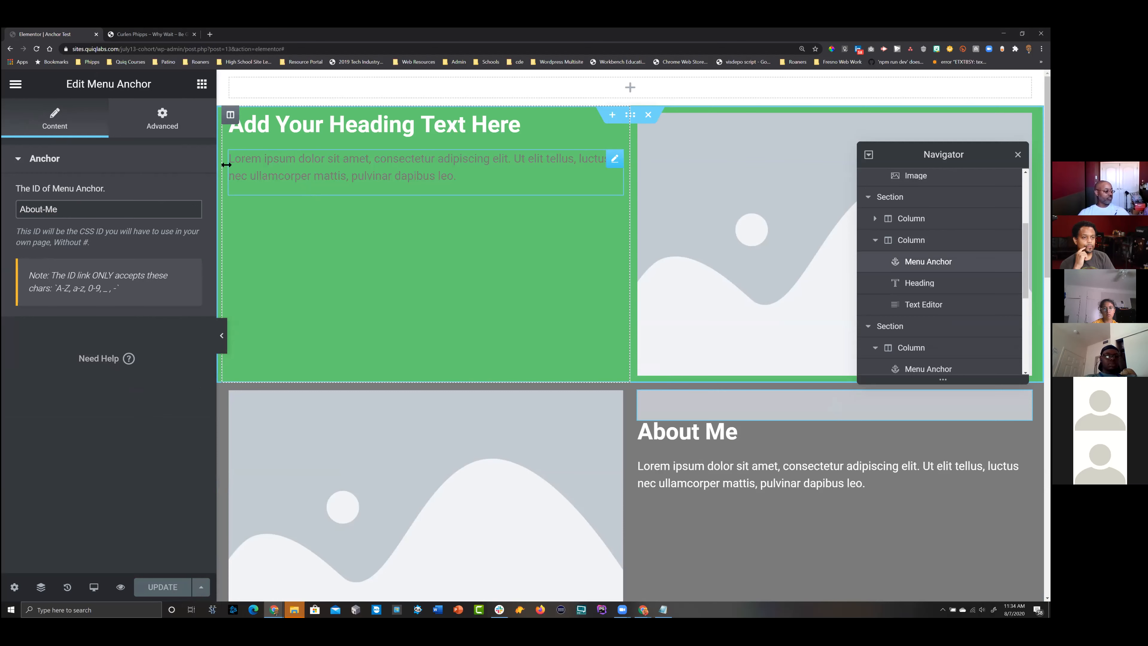
- Exit the Elementor editor to the WordPress dashboard and open the site's Menus page
left_click(16, 85)
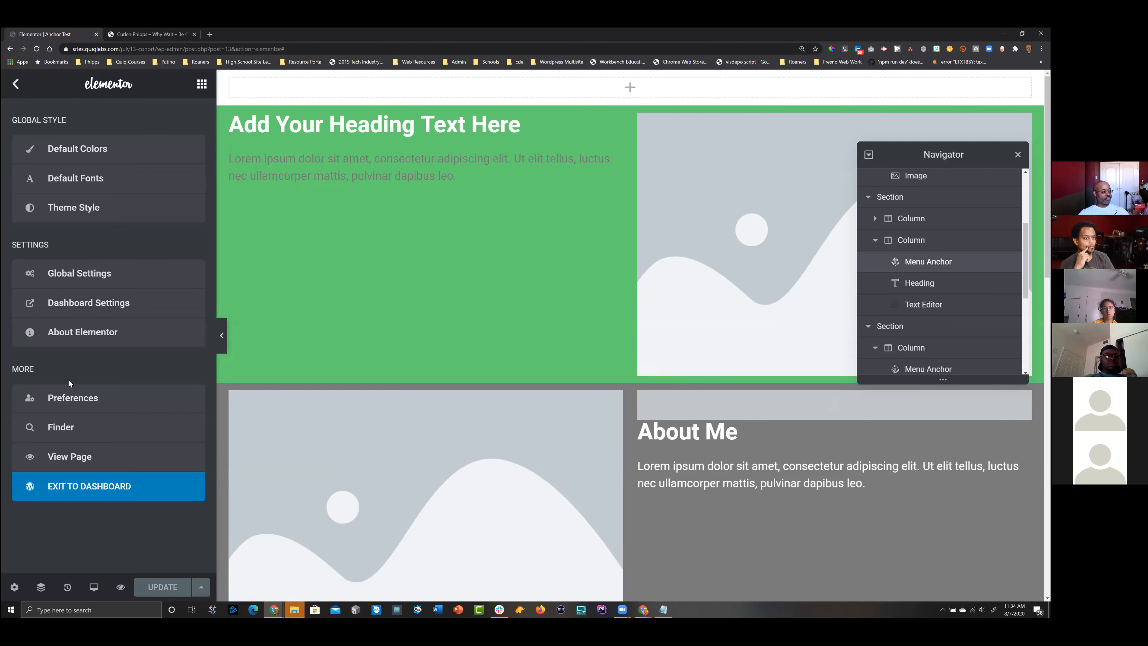
left_click(77, 485)
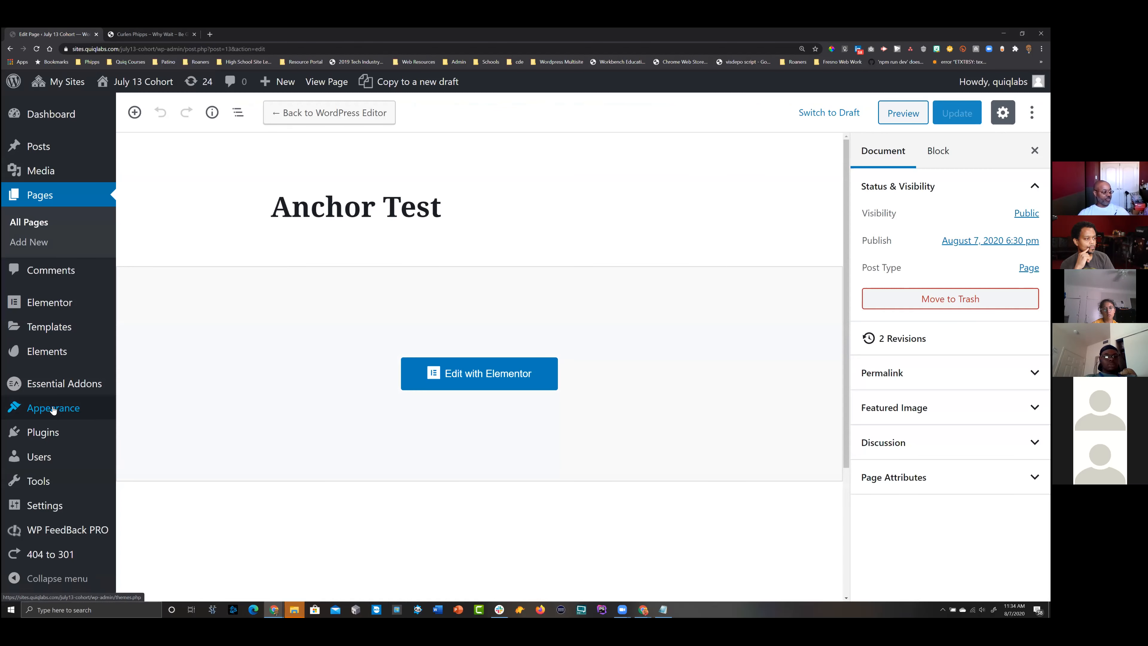
mouse_move(52, 407)
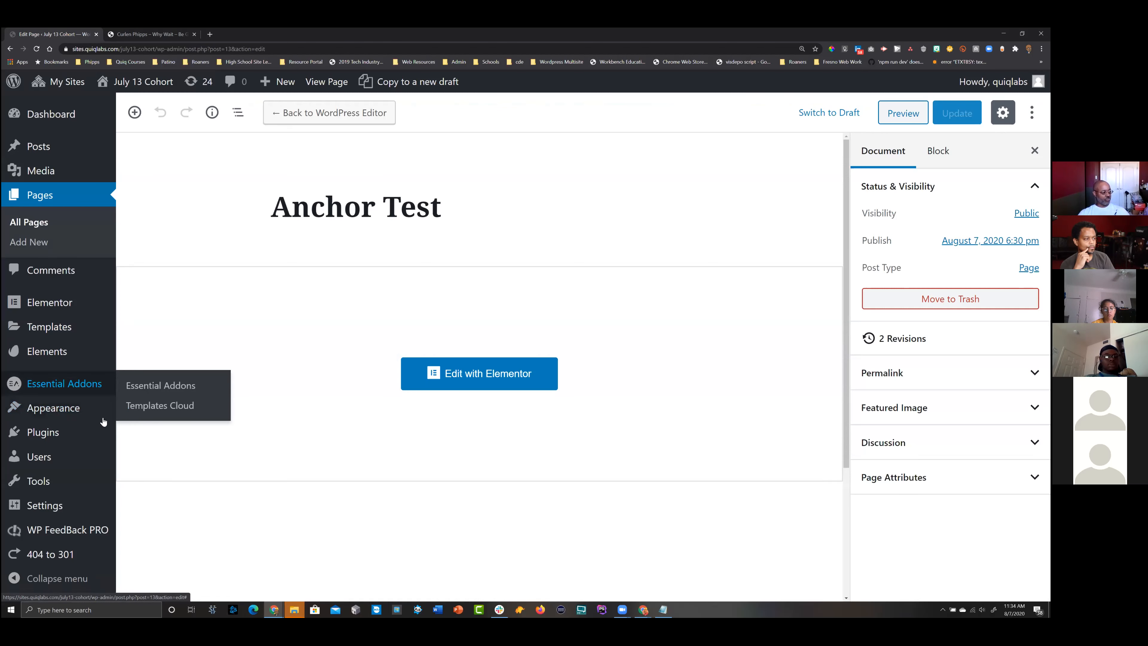
left_click(143, 450)
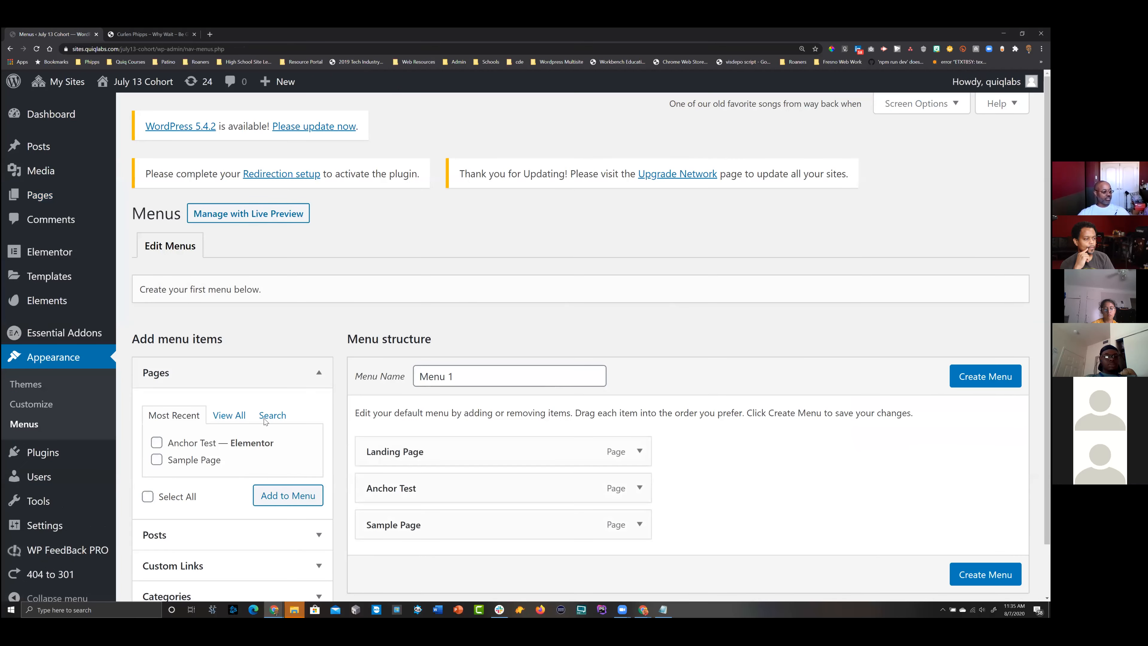
- Set the name of the new menu to "MainMenu"
scroll(287, 369, "down", 2)
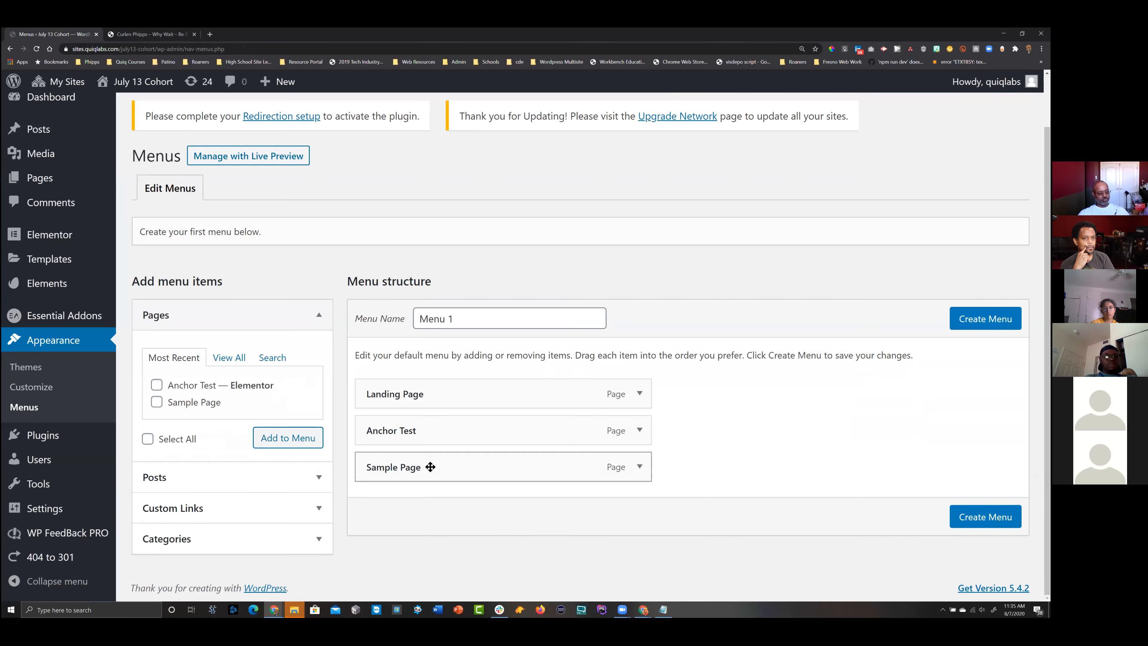
triple_click(457, 320)
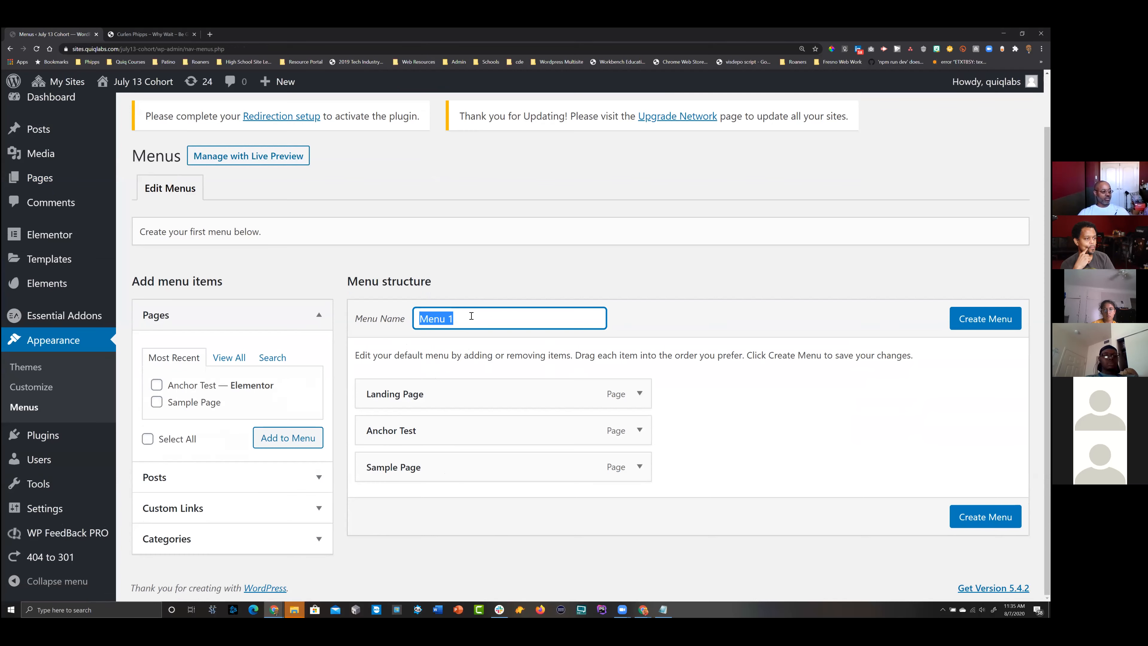
type("MainMenu")
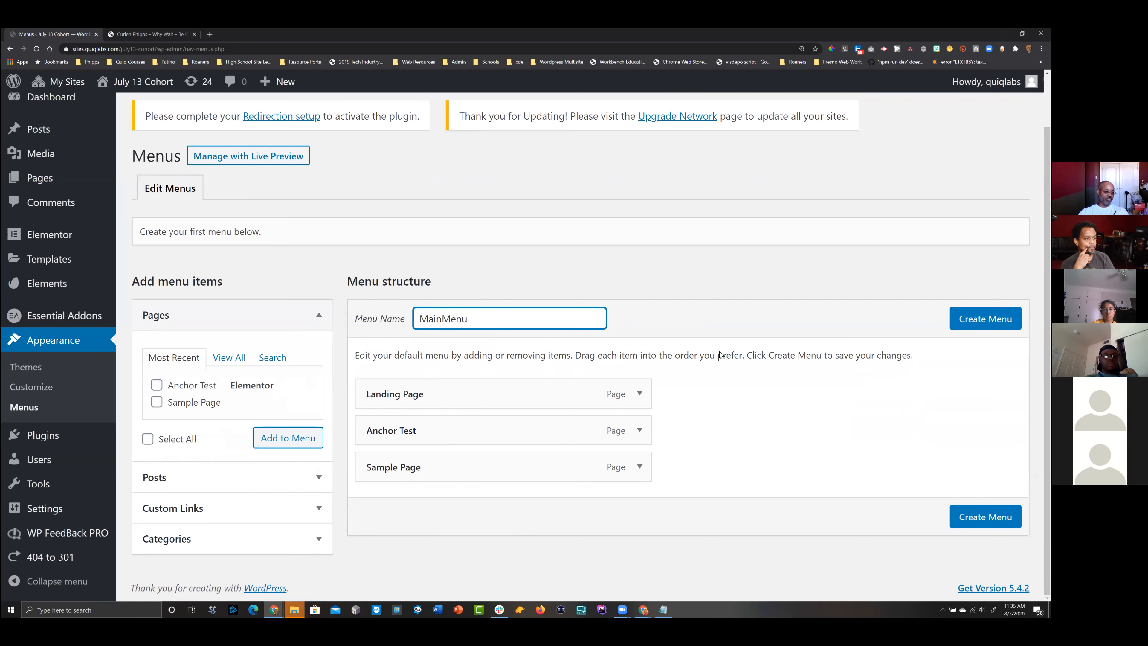
- Remove the Sample Page, Anchor Test and Landing Page items from the menu structure
left_click(639, 466)
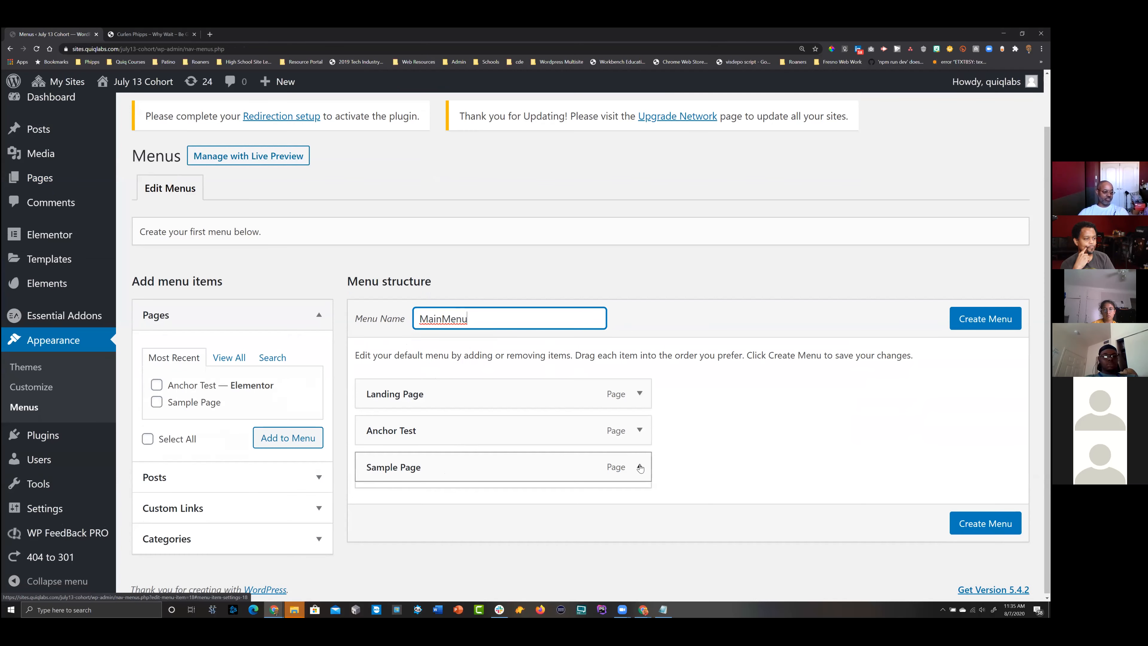
scroll(512, 511, "down", 3)
left_click(379, 520)
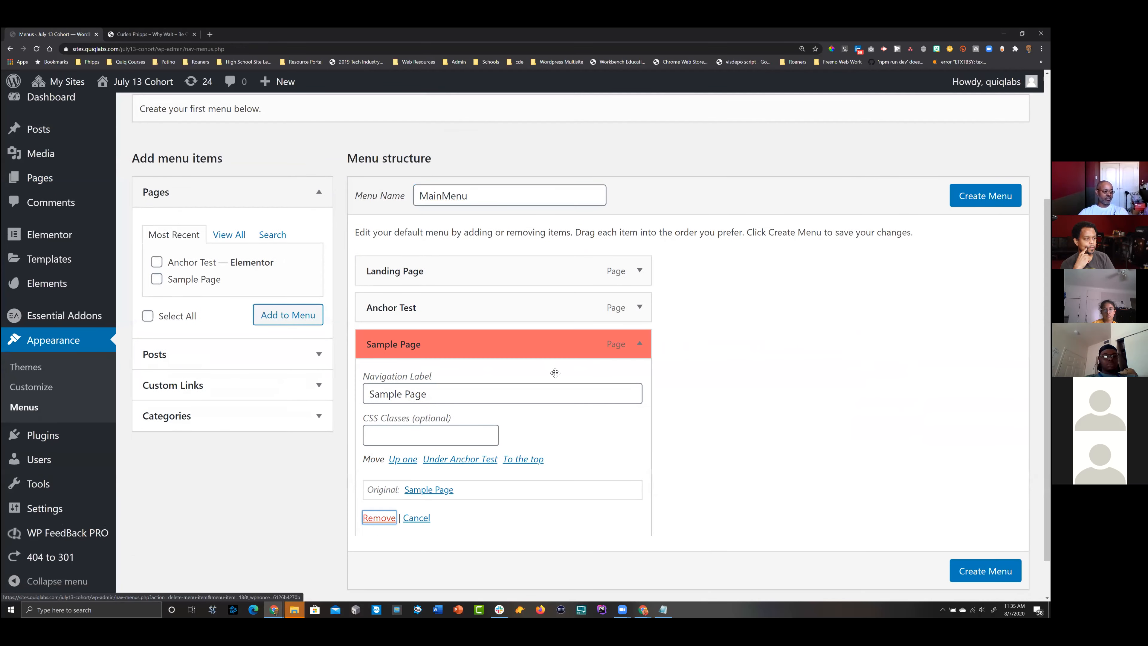
left_click(640, 431)
scroll(422, 523, "down", 2)
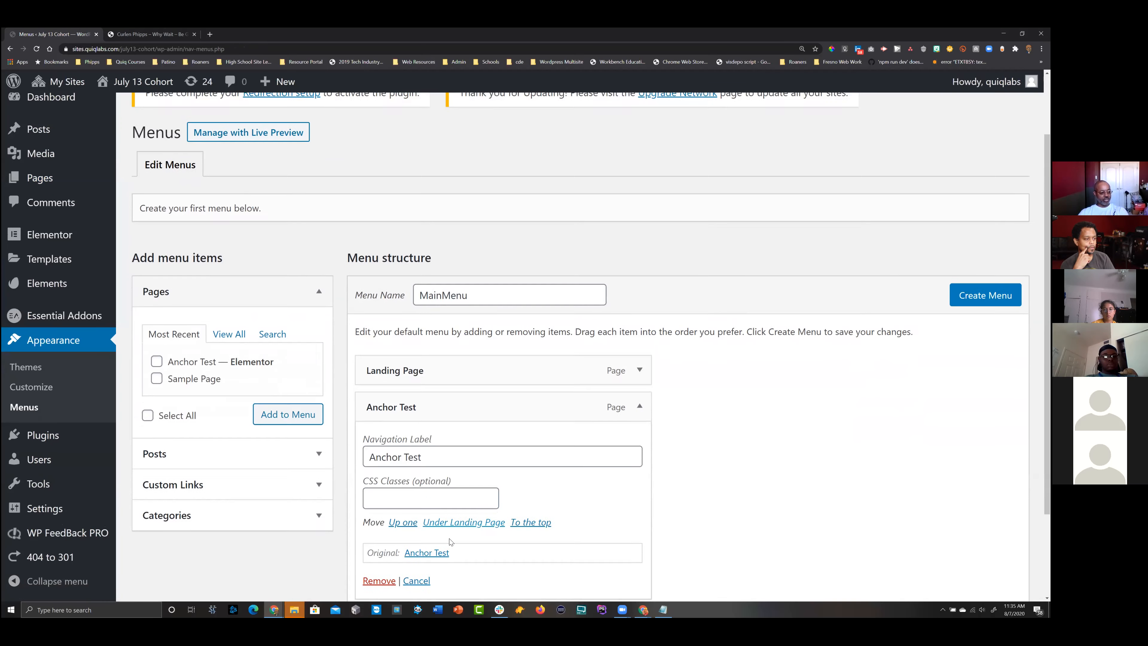
left_click(378, 522)
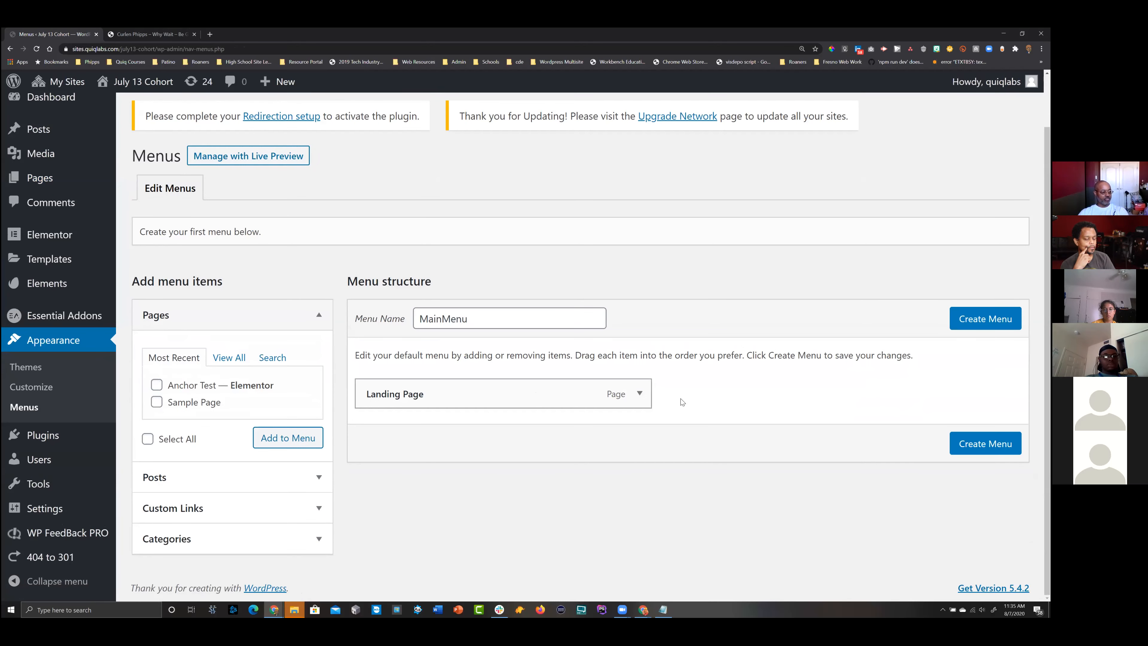
left_click(639, 393)
left_click(388, 546)
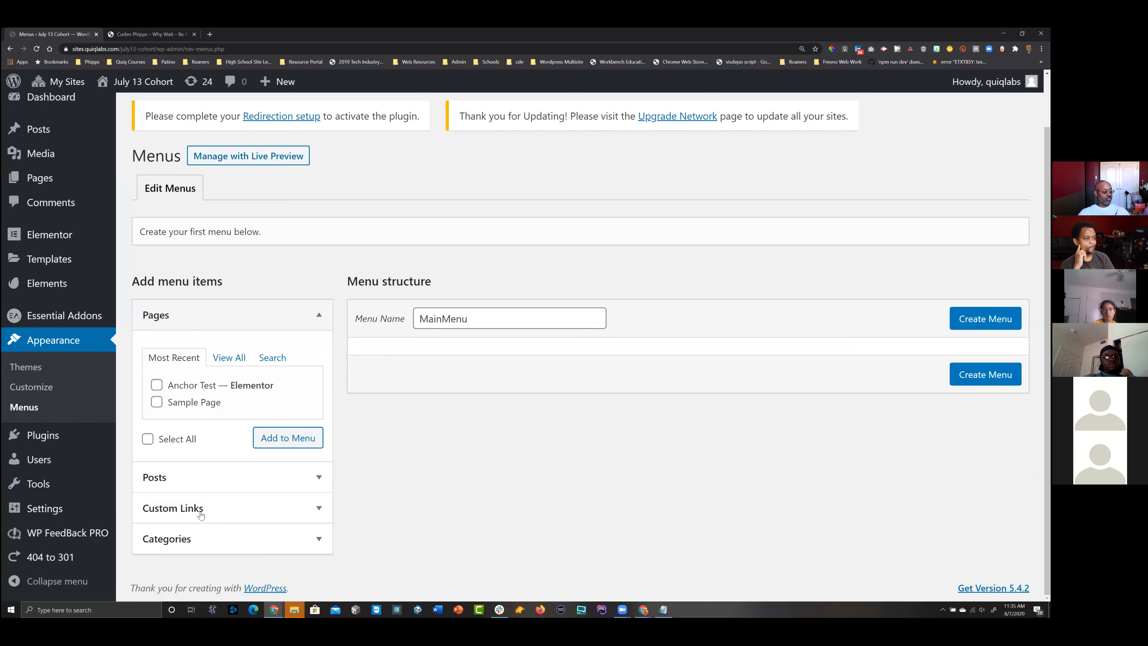
- Add a custom link with the text "Home" and the URL "#" to the menu
left_click(213, 511)
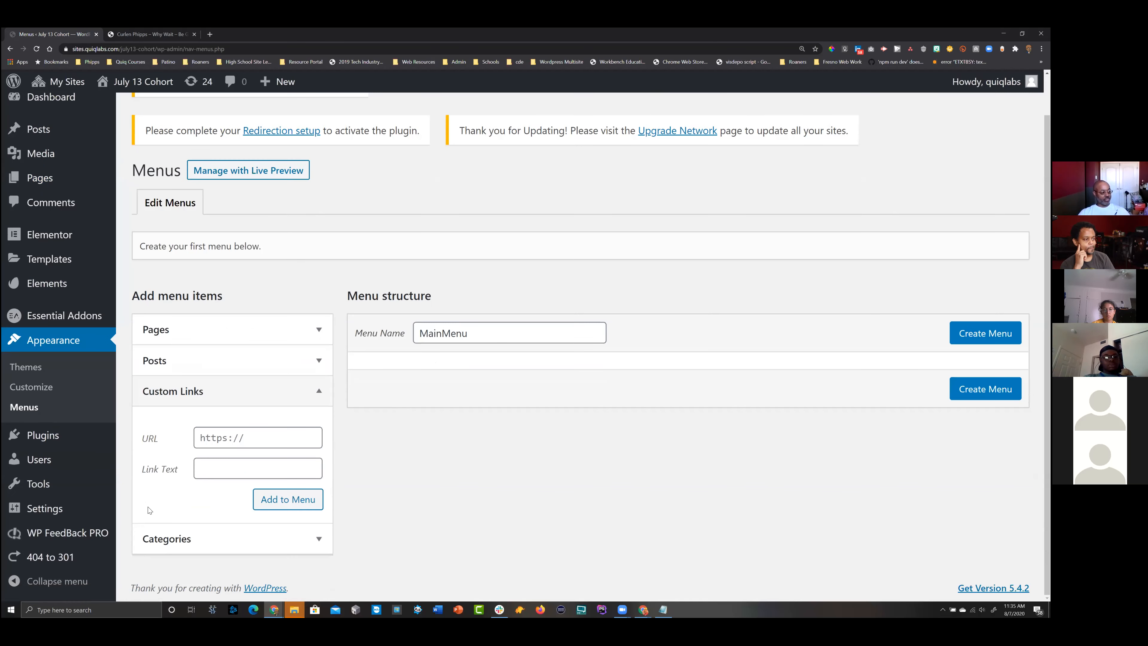
left_click(242, 467)
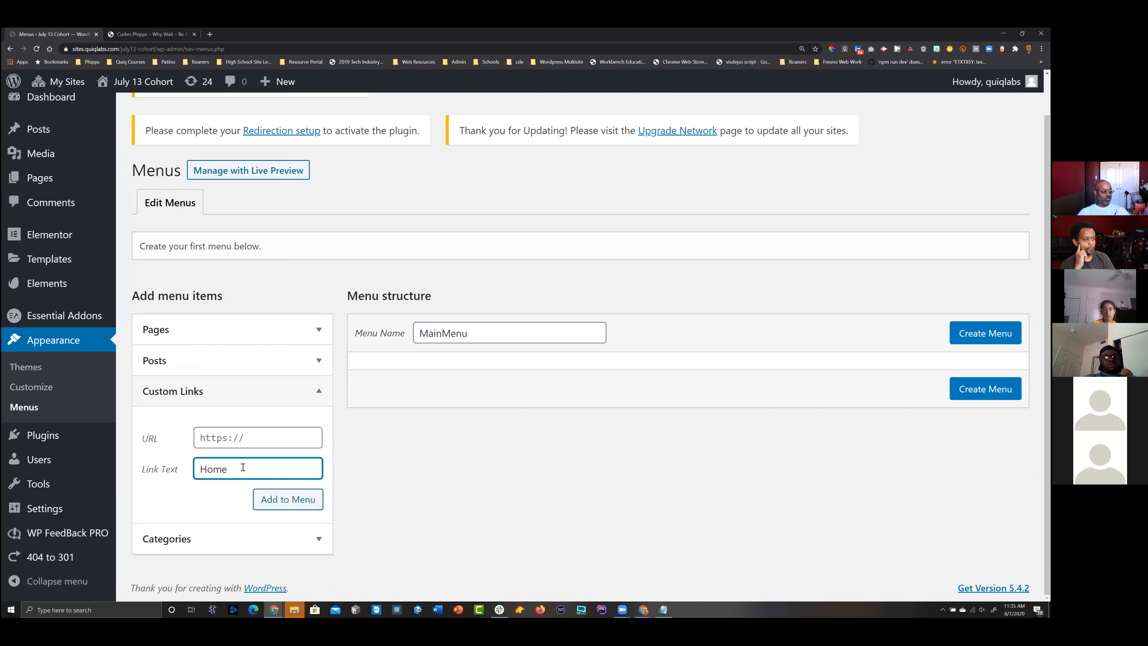
left_click(255, 446)
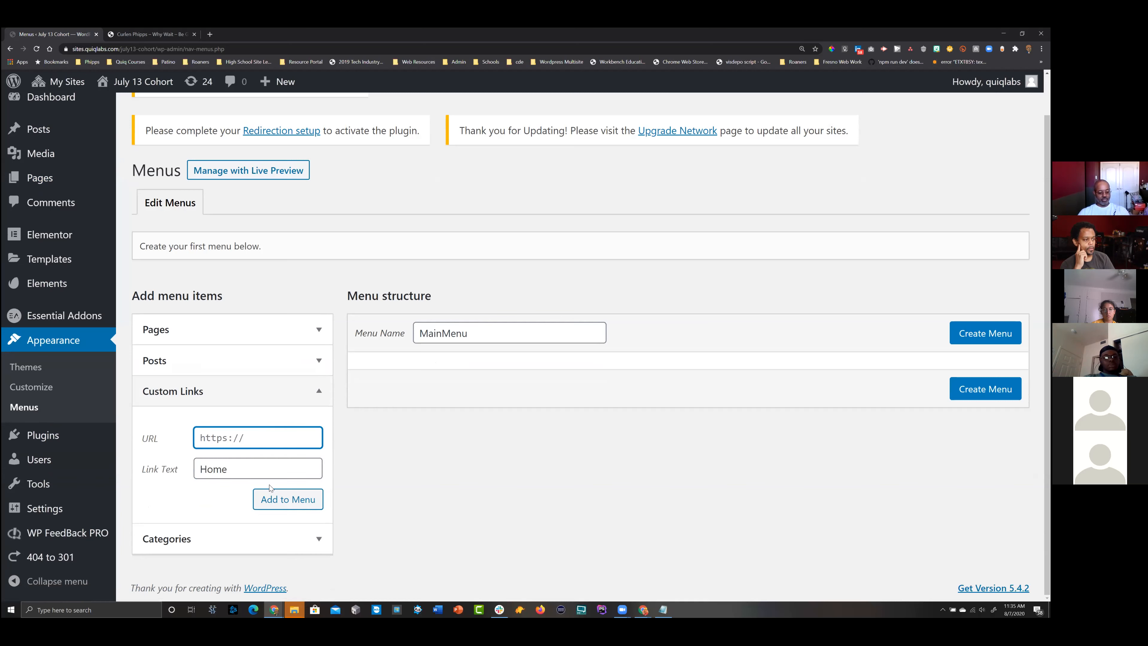
type("#")
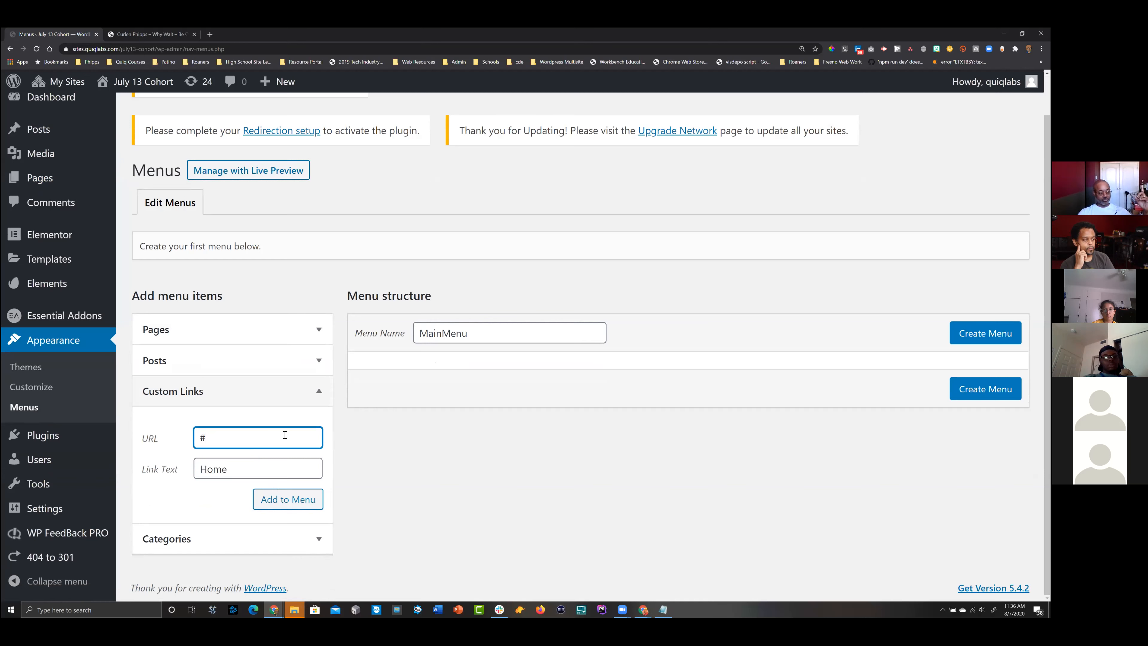
left_click(309, 502)
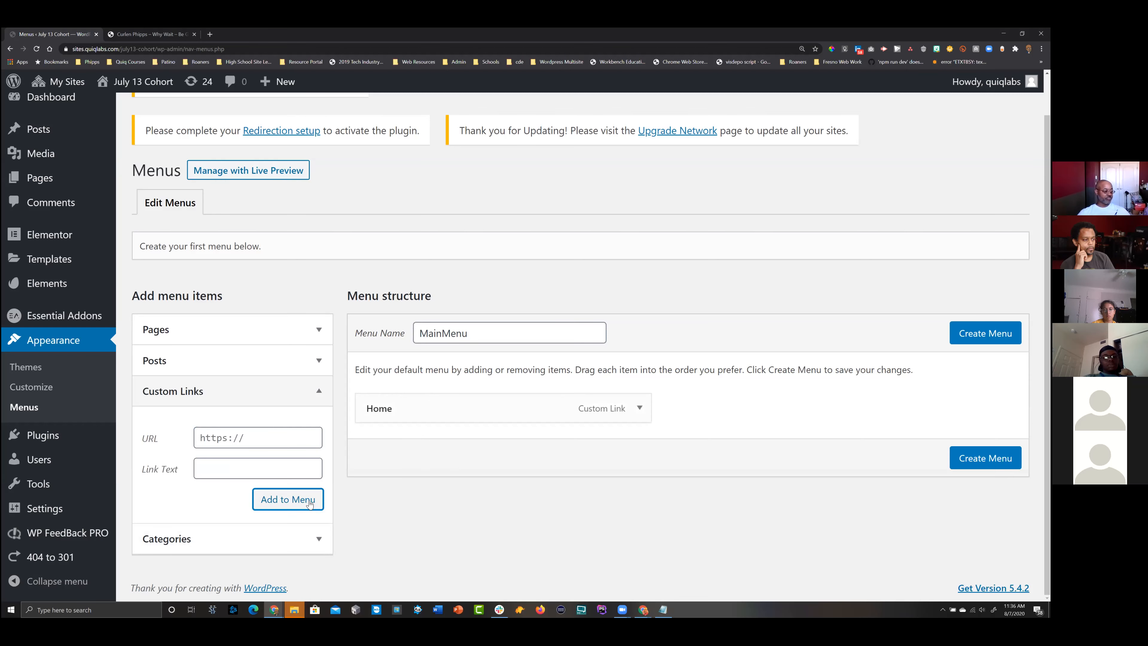
- Add a custom link with the URL "#About-Me" and the text "About Me" to the menu
left_click(281, 444)
type("#")
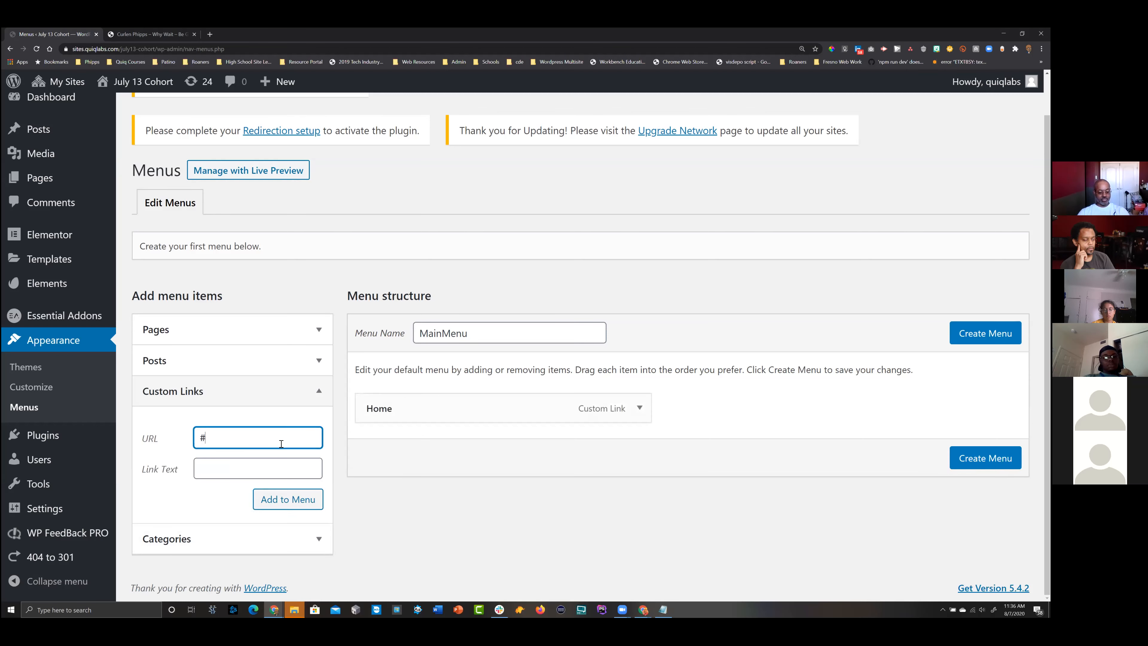
type("About-Me")
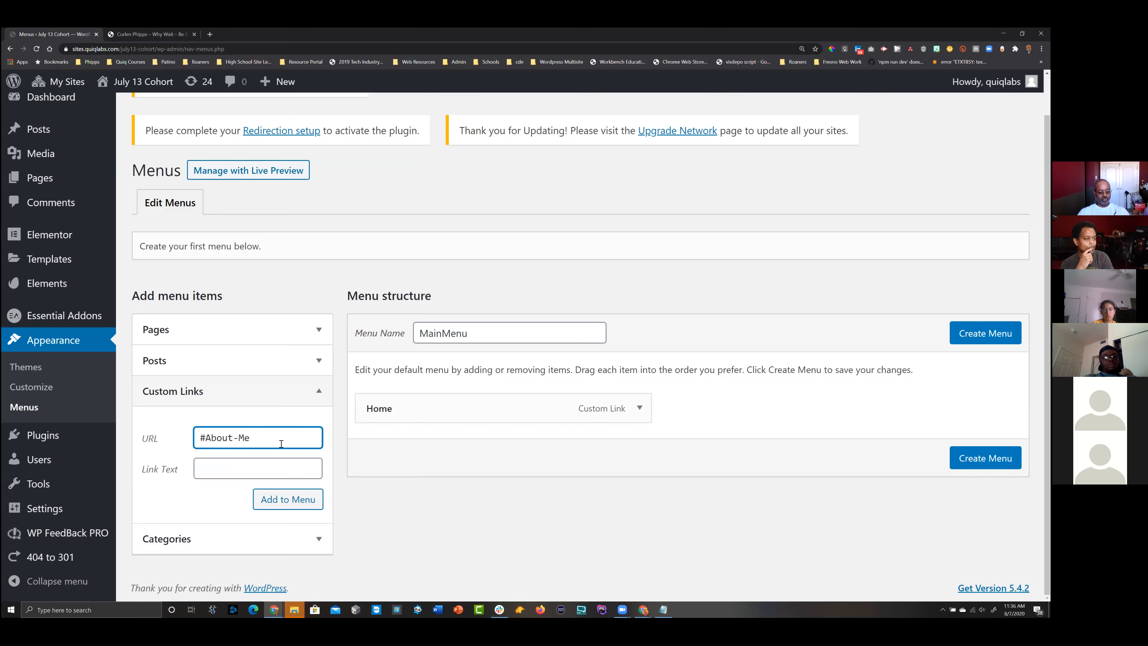
key("Tab")
type("Aboput M")
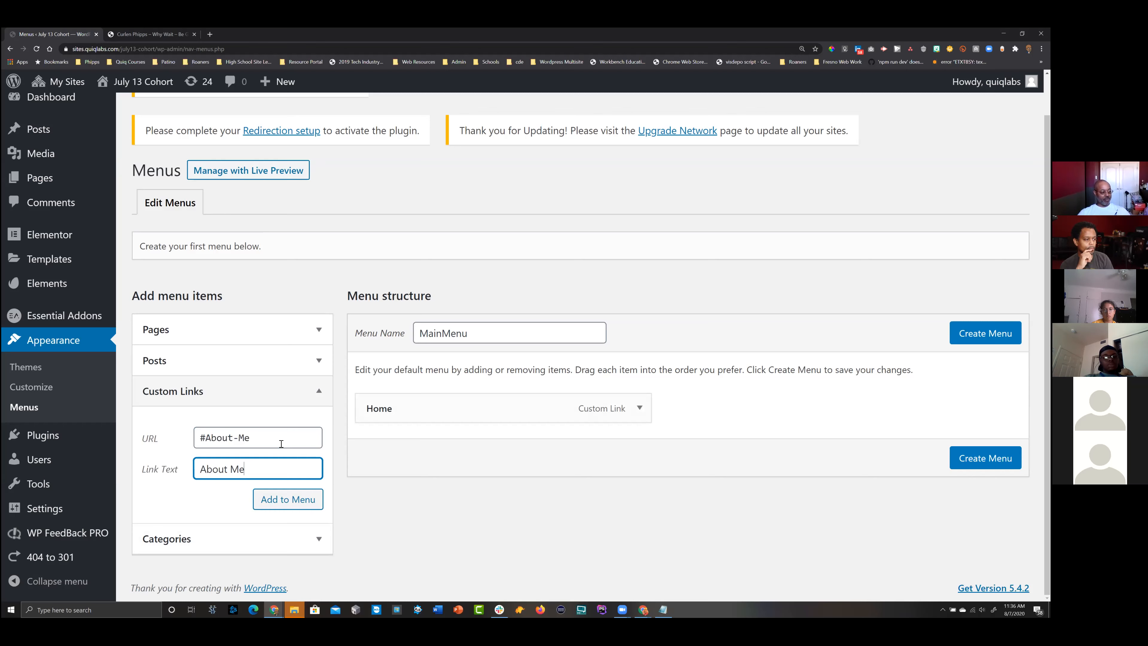
left_click(289, 499)
- Add a custom link with the URL "#Gallery" and the text "Gallery" to the menu
left_click(269, 438)
type("#g")
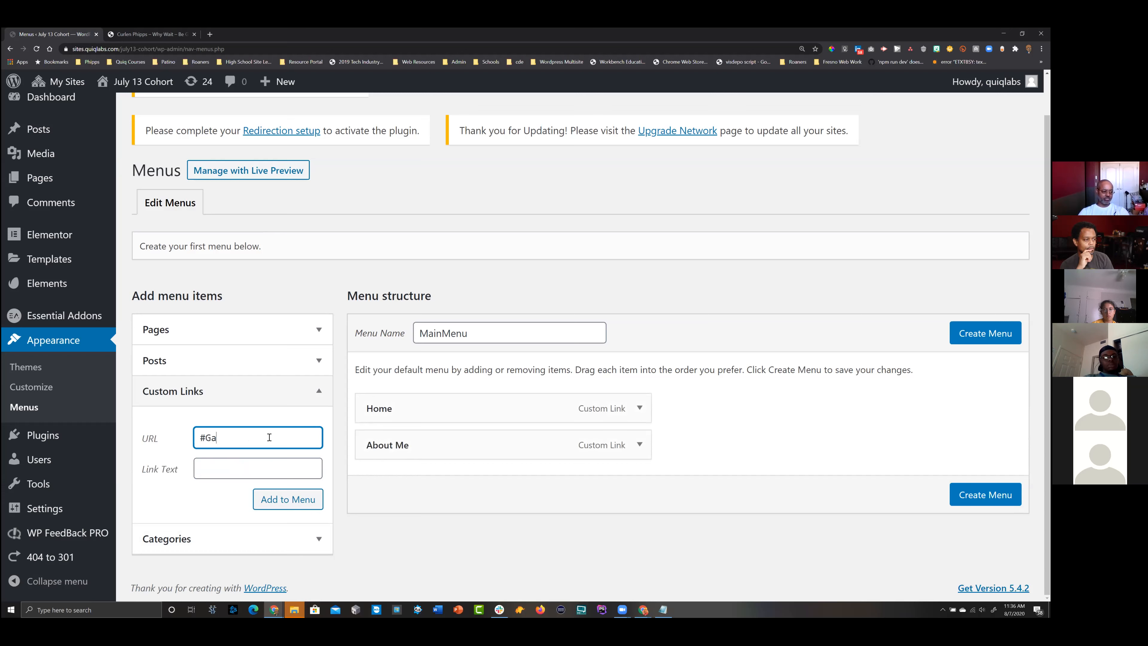
key("Tab")
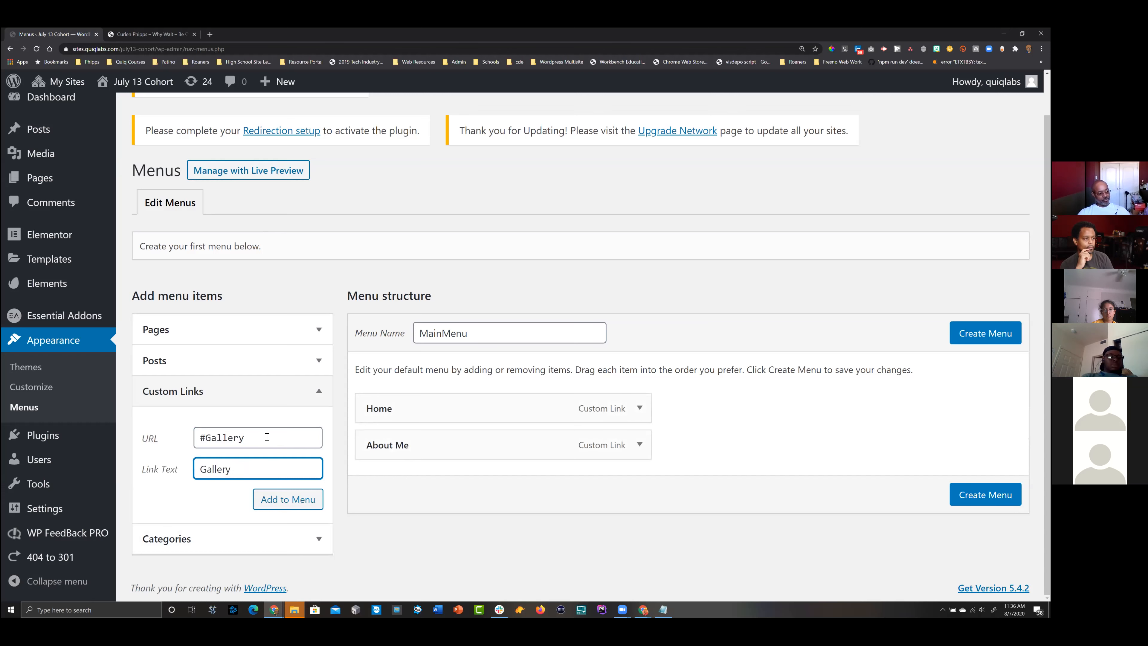
left_click_drag(264, 438, 191, 441)
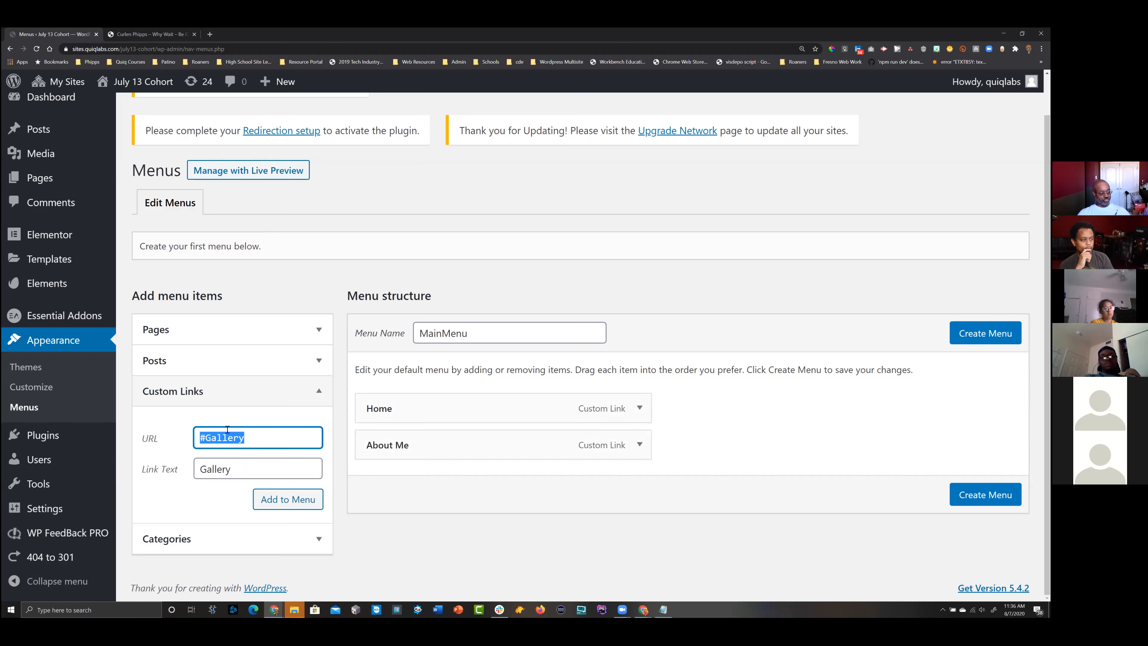
left_click(234, 439)
triple_click(234, 438)
left_click(254, 439)
double_click(242, 469)
left_click(270, 499)
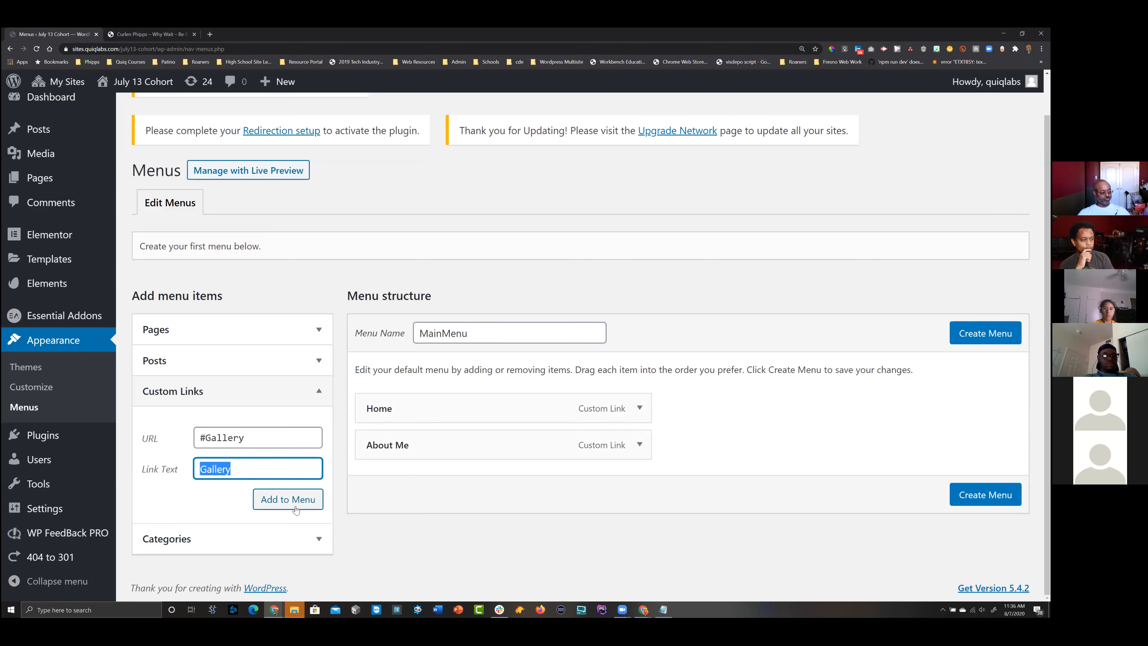
- Add a custom link with the URL "#Contact-Me" and the text "Contact Me" to the menu
left_click(260, 439)
type("#C")
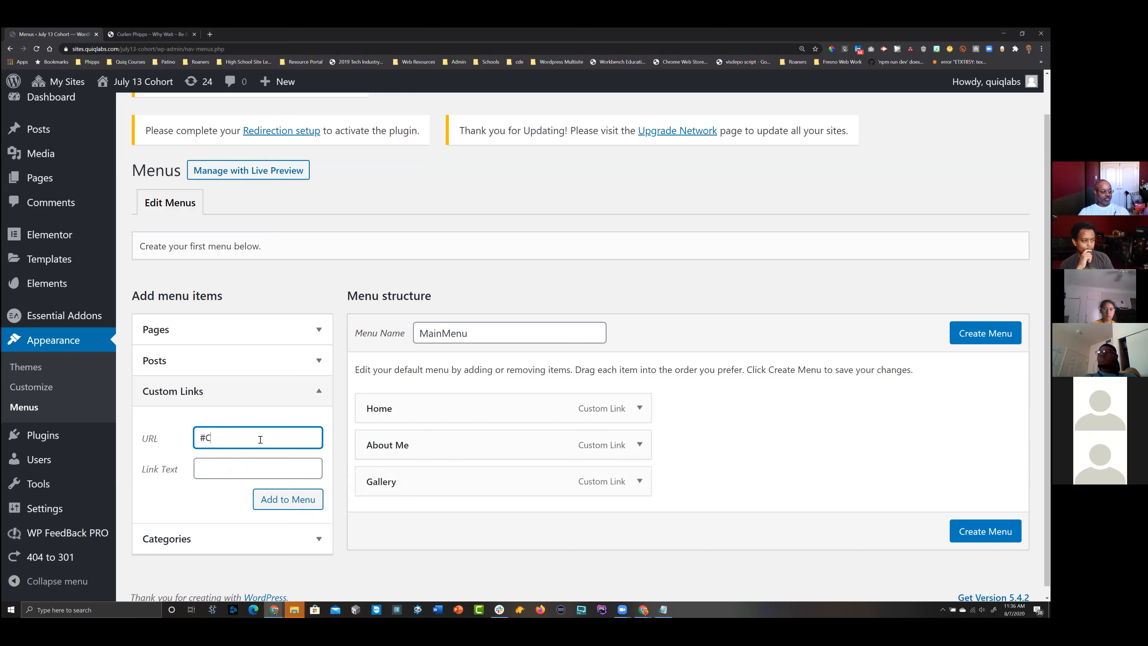
type("ontact-Me")
key("Tab")
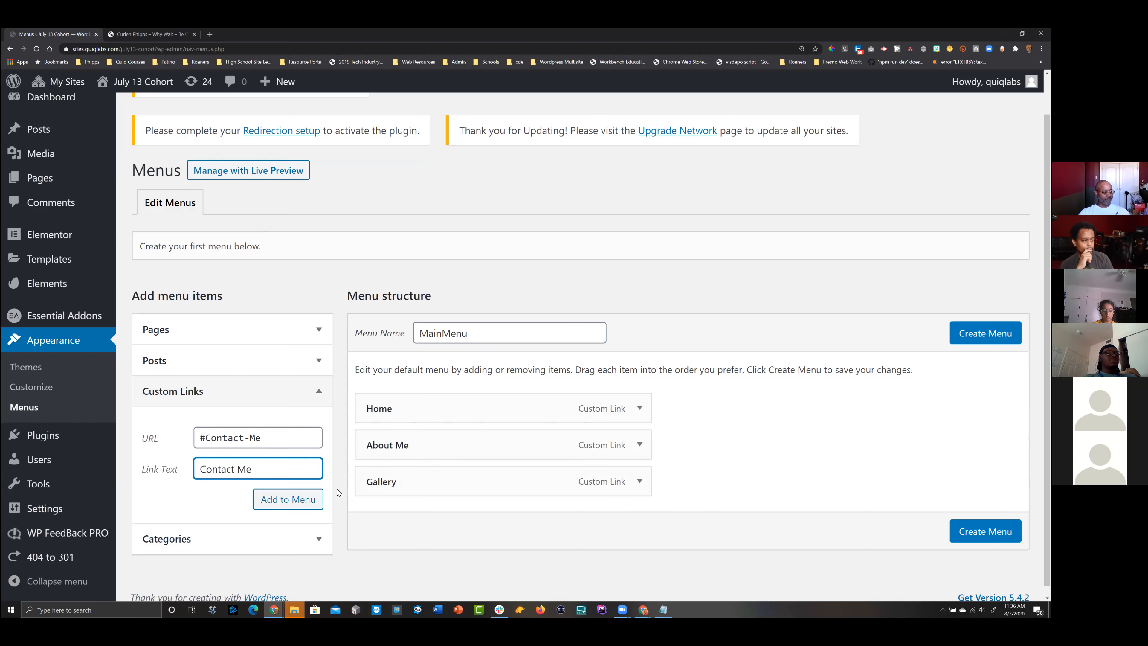
left_click(294, 498)
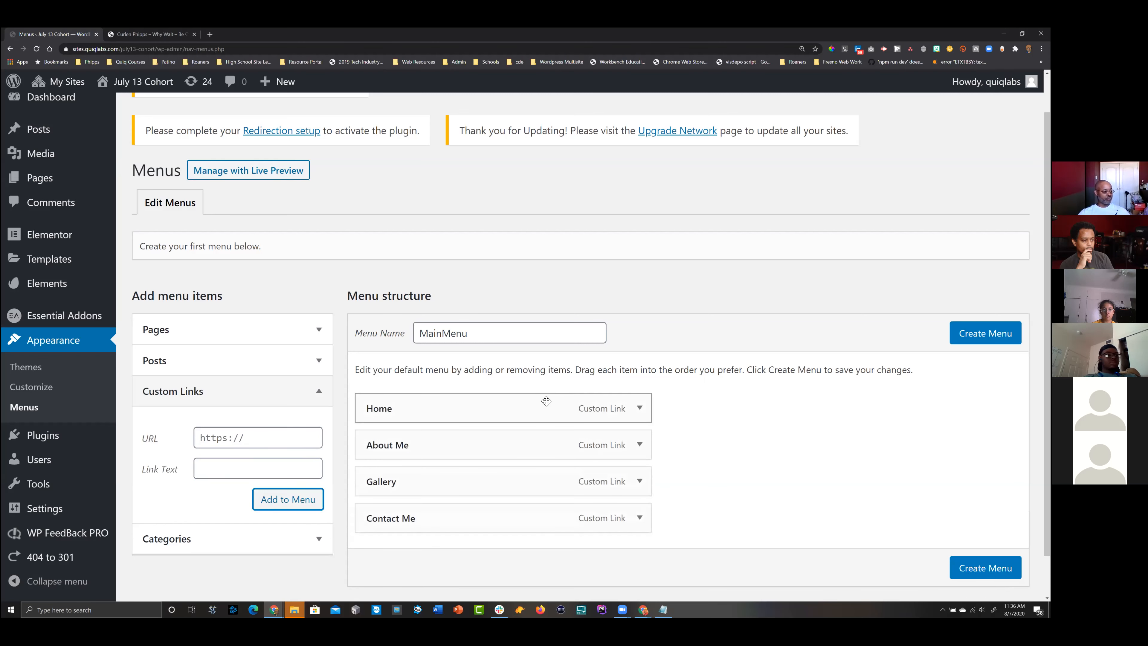
- Create the MainMenu menu with its four custom links and save it
scroll(515, 470, "down", 1)
scroll(518, 478, "up", 2)
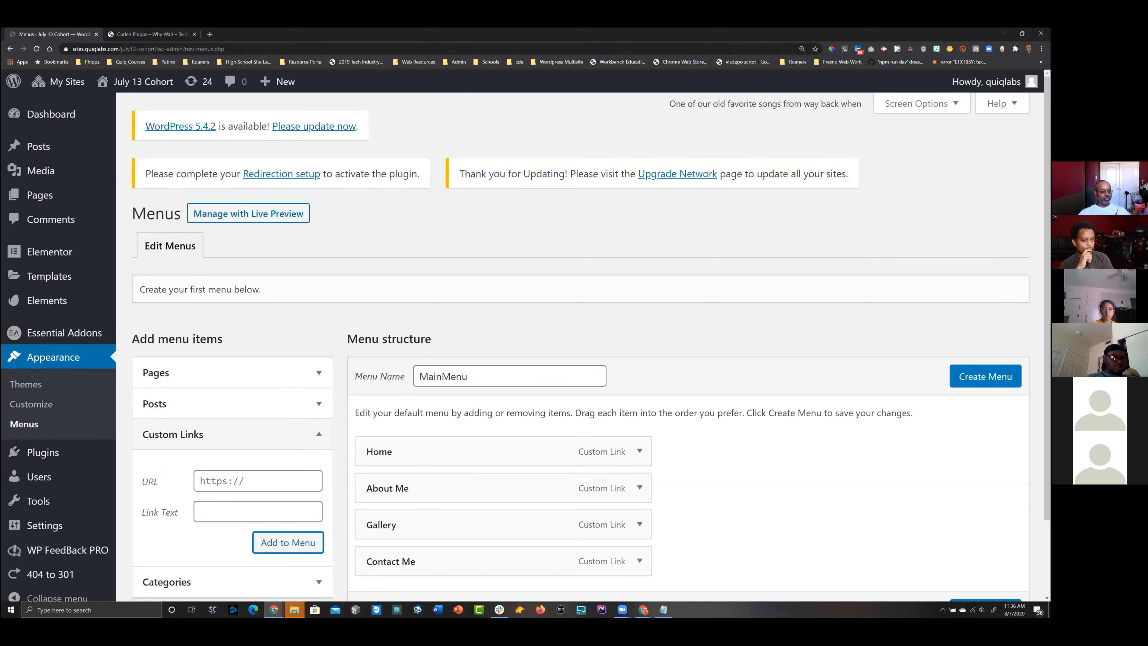
left_click(986, 376)
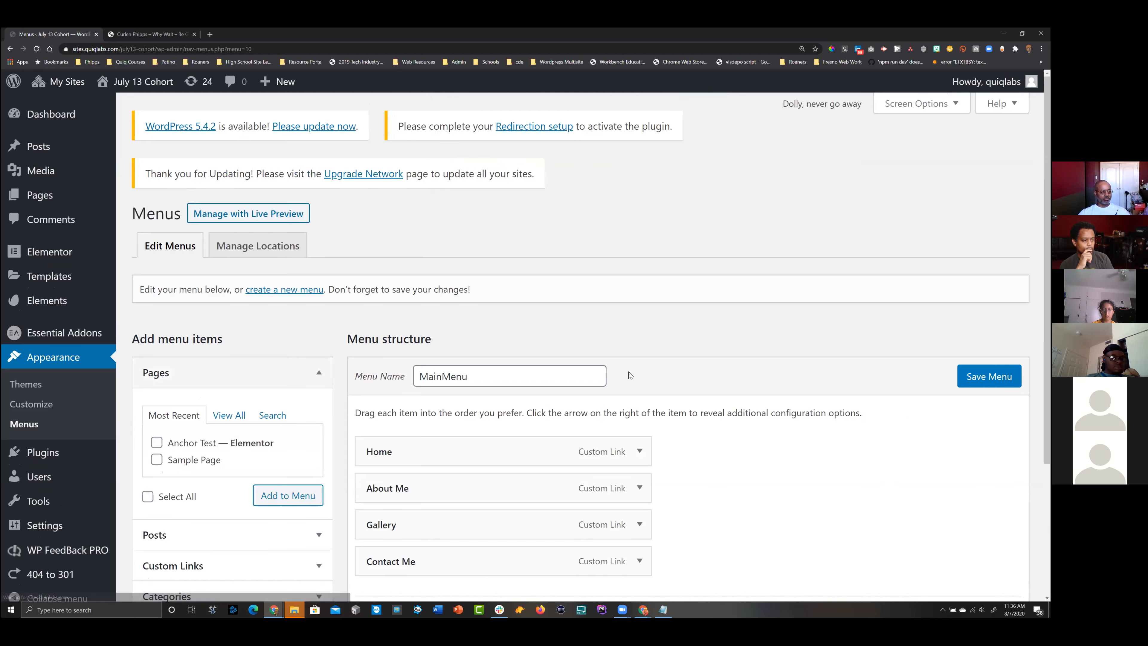
scroll(632, 404, "down", 2)
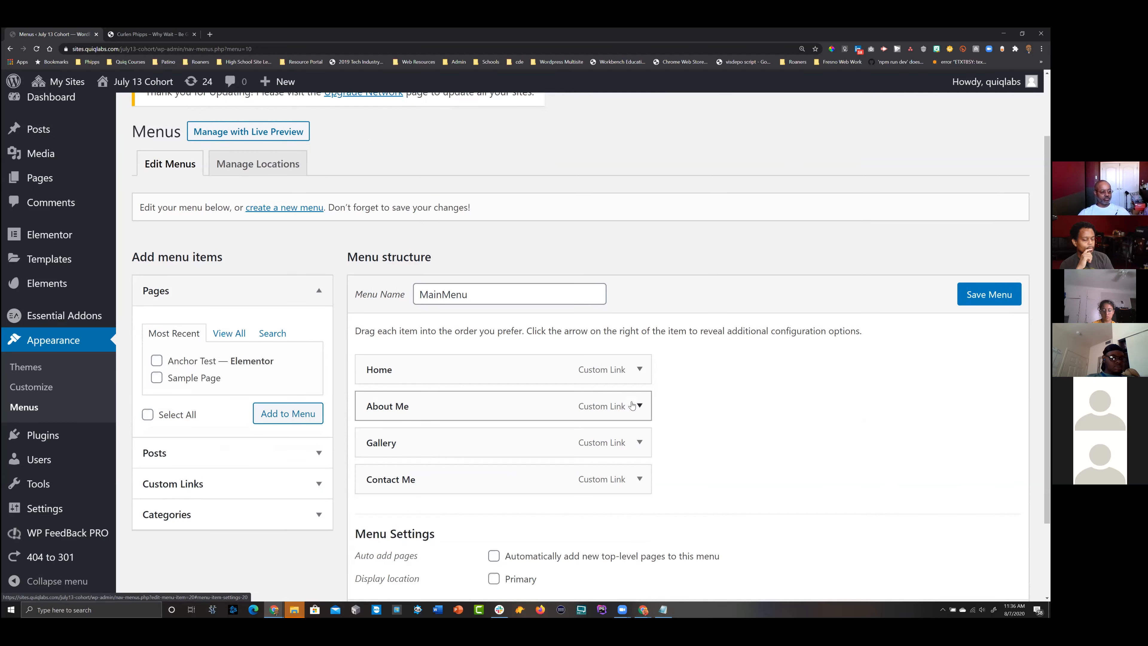
scroll(632, 404, "down", 2)
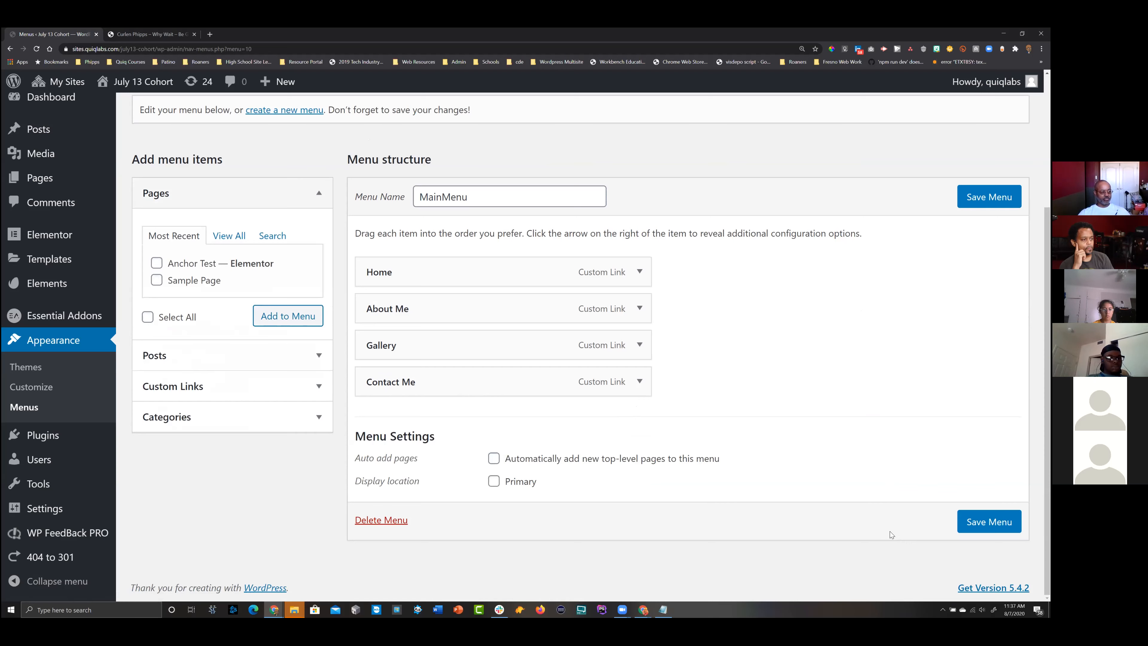
left_click(986, 522)
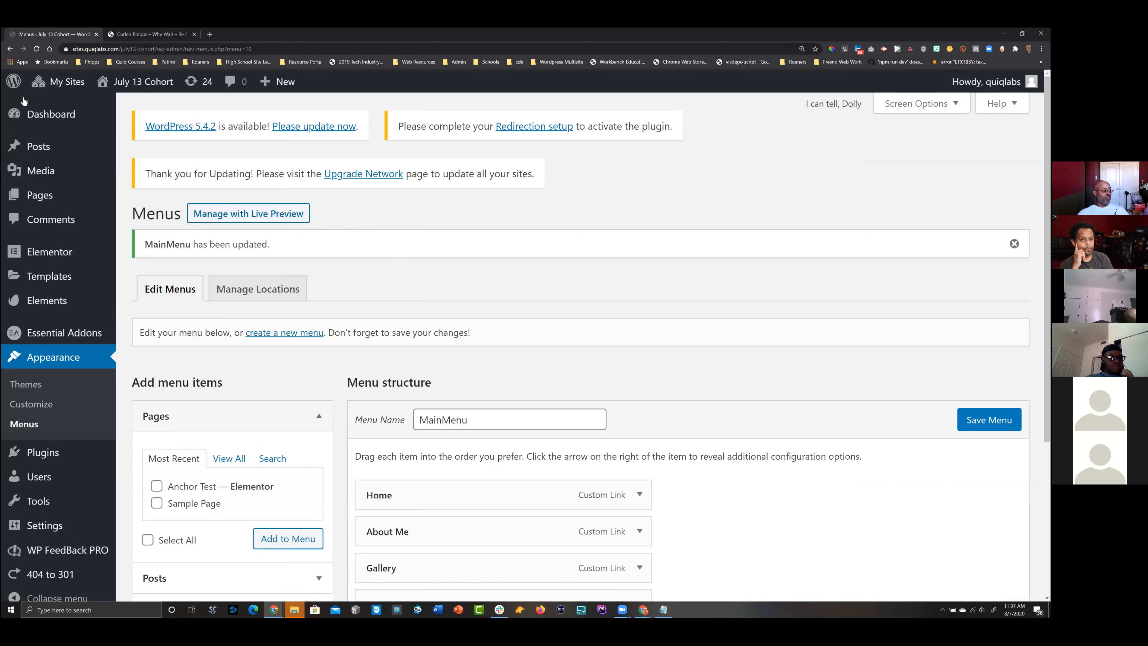
- Open the Anchor Test page for editing in Elementor and look through the available widgets
left_click(47, 196)
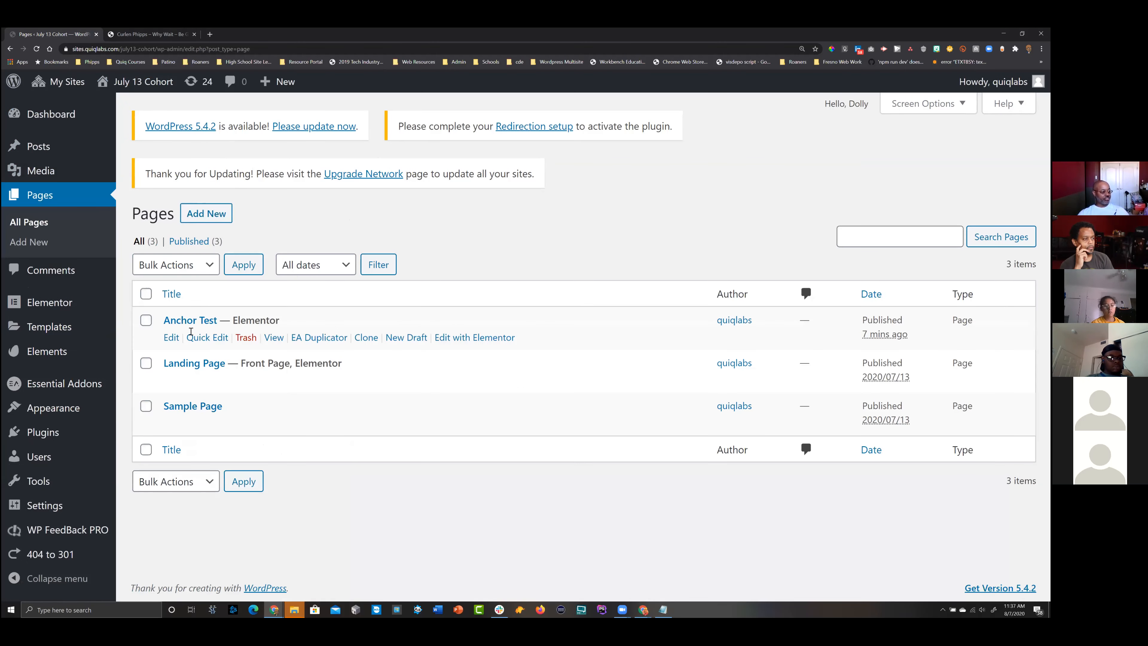
left_click(459, 344)
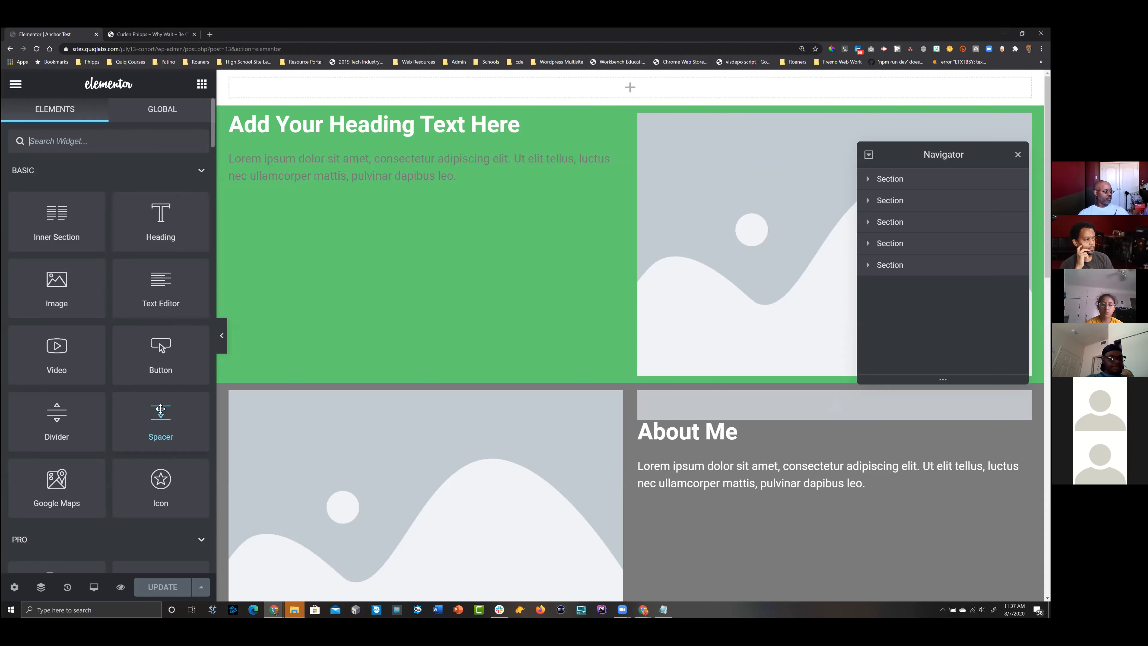
scroll(160, 410, "down", 10)
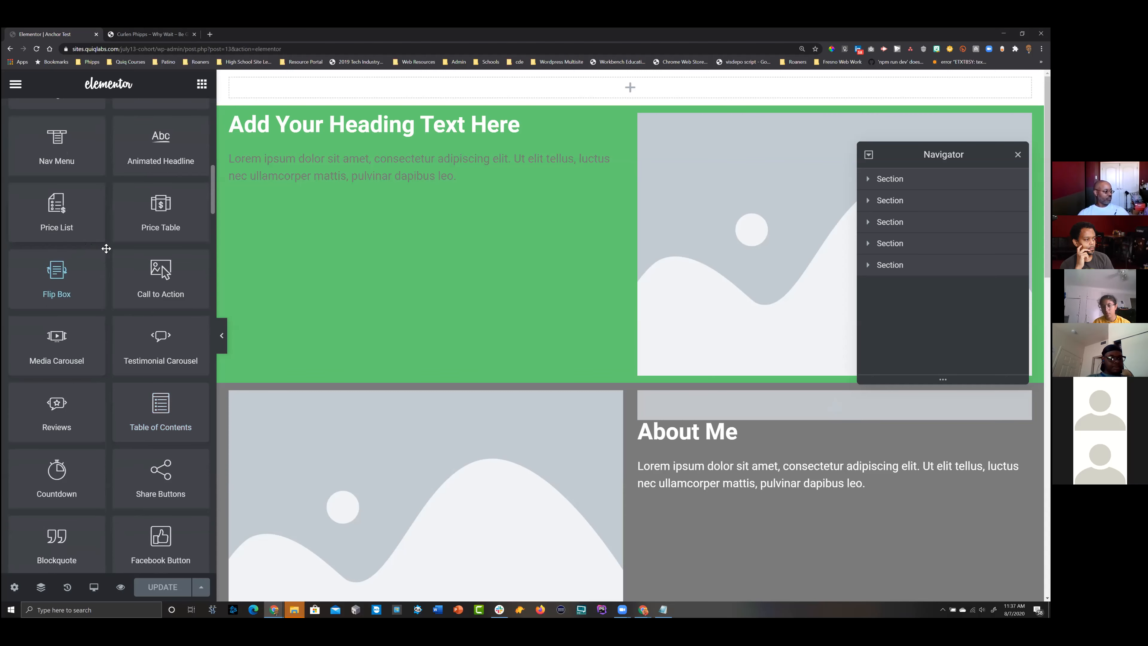
scroll(104, 244, "up", 10)
scroll(69, 256, "down", 6)
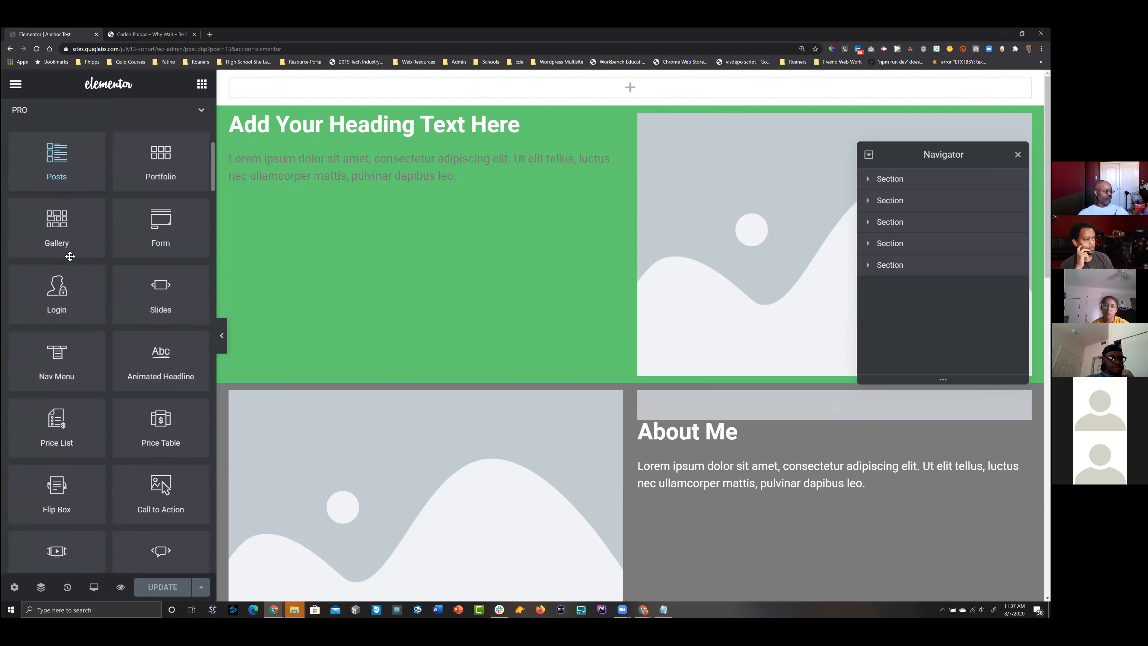
scroll(71, 202, "up", 5)
scroll(70, 217, "up", 5)
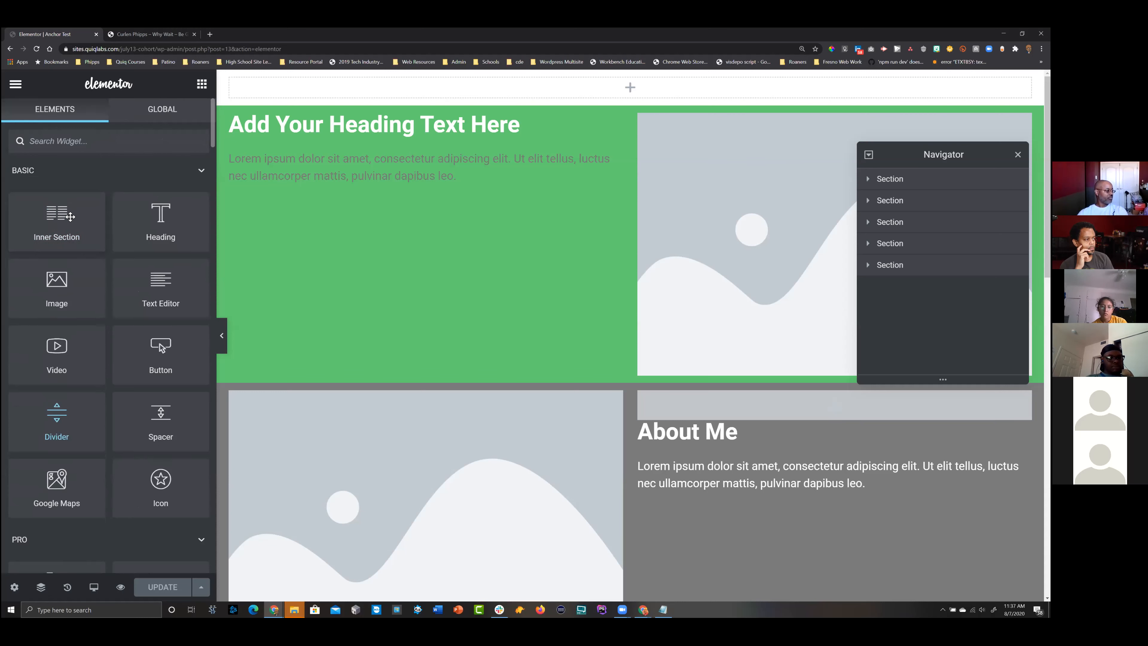
- Find the Nav Menu widget by searching for "menu" and place it at the top of the page, above the first heading section
left_click(88, 141)
type("nav")
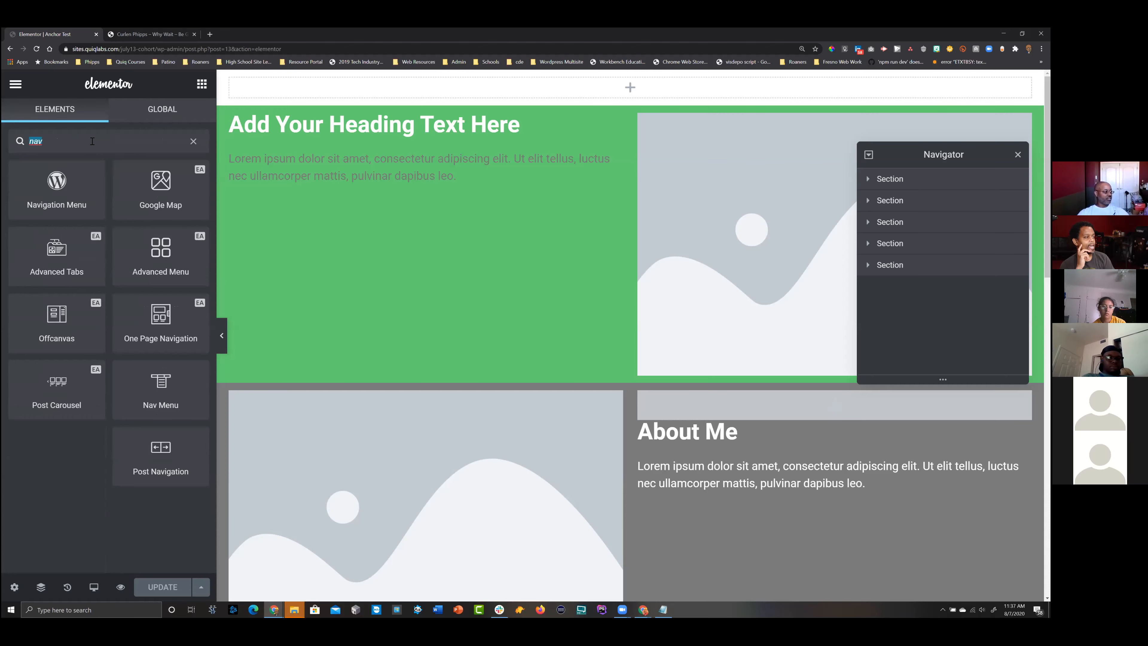
type("menu")
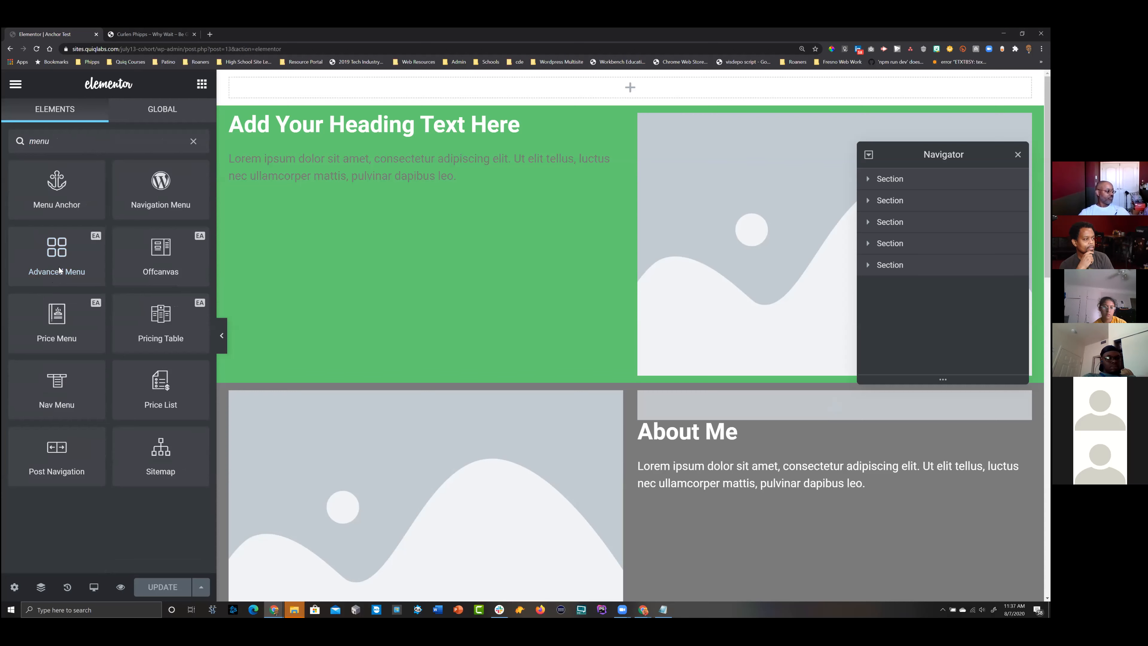
left_click_drag(58, 399, 593, 103)
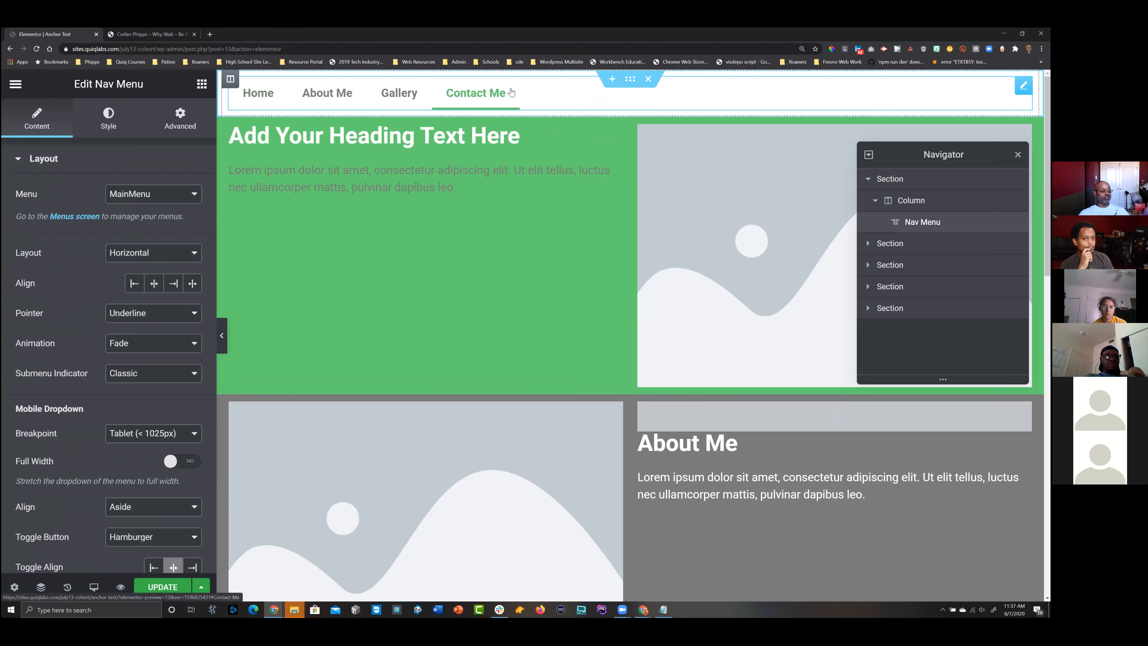
right_click(596, 93)
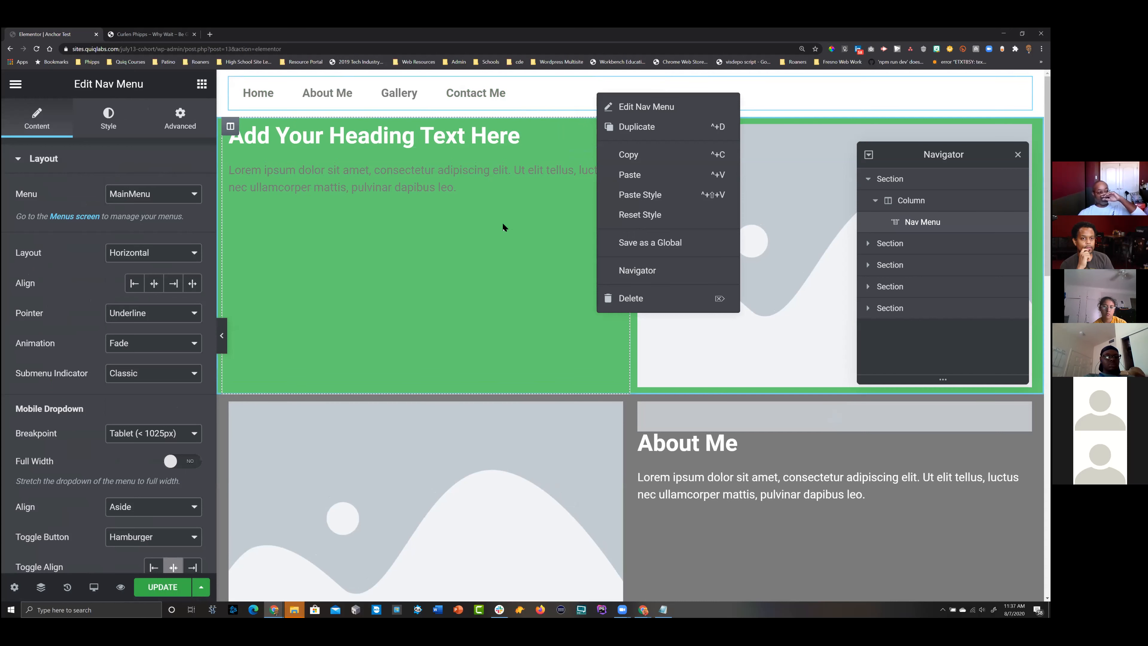
left_click(481, 282)
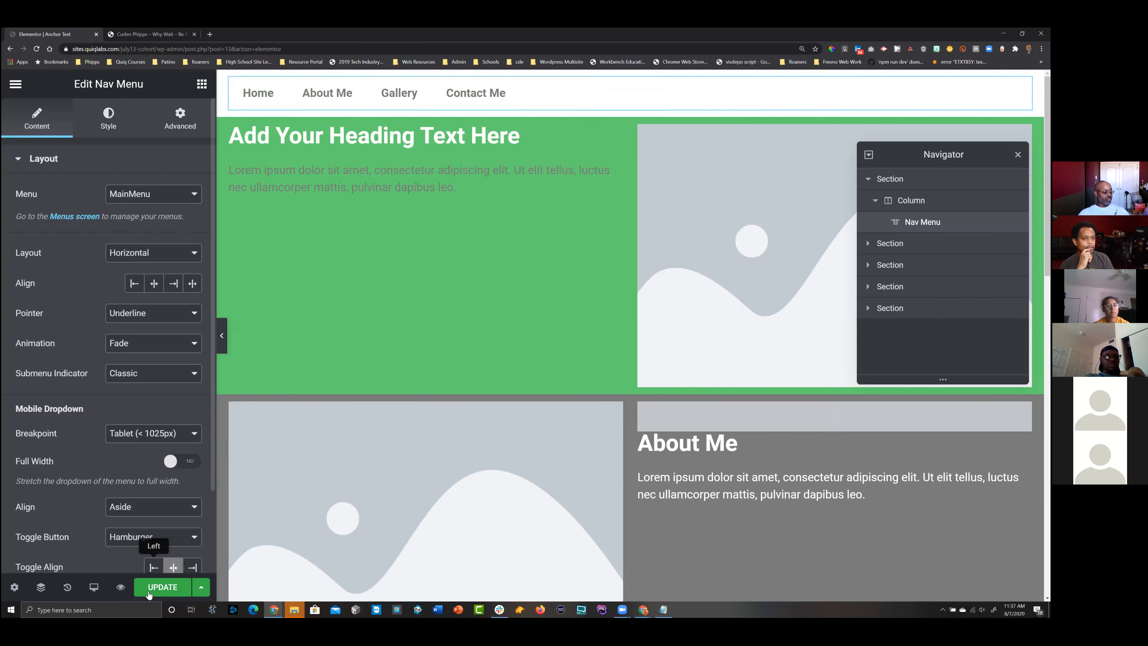
- Update the Anchor Test page and open its preview
left_click(164, 591)
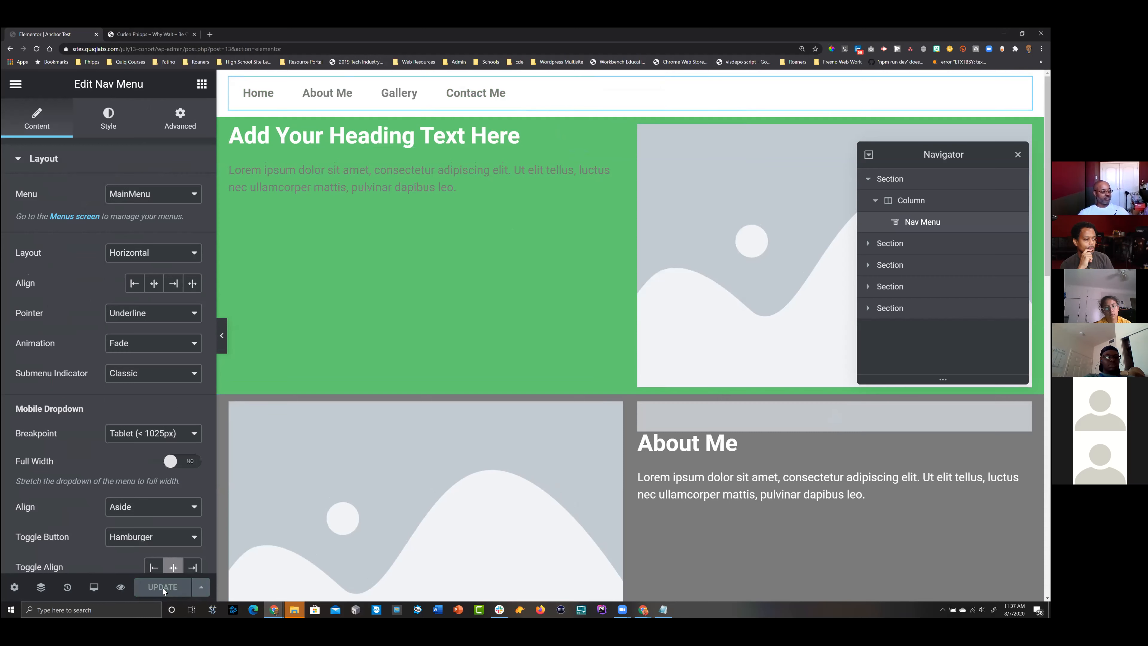
left_click(121, 588)
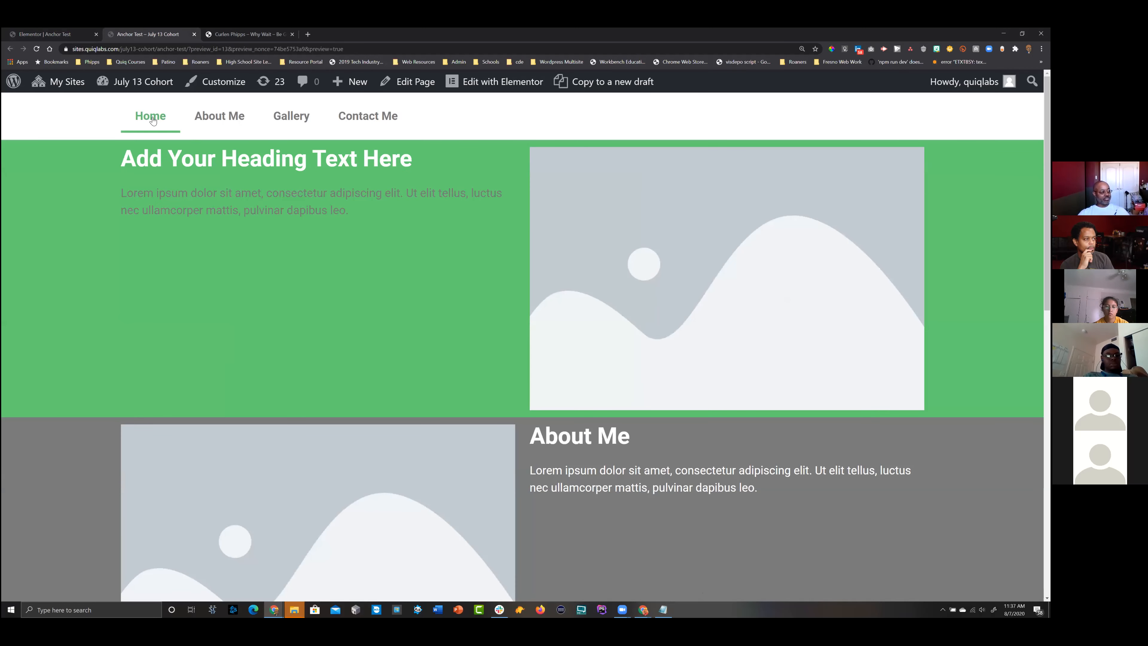
- Test the Home, About Me, Gallery and Contact Me menu links on the previewed page, returning to the top between jumps
left_click(158, 118)
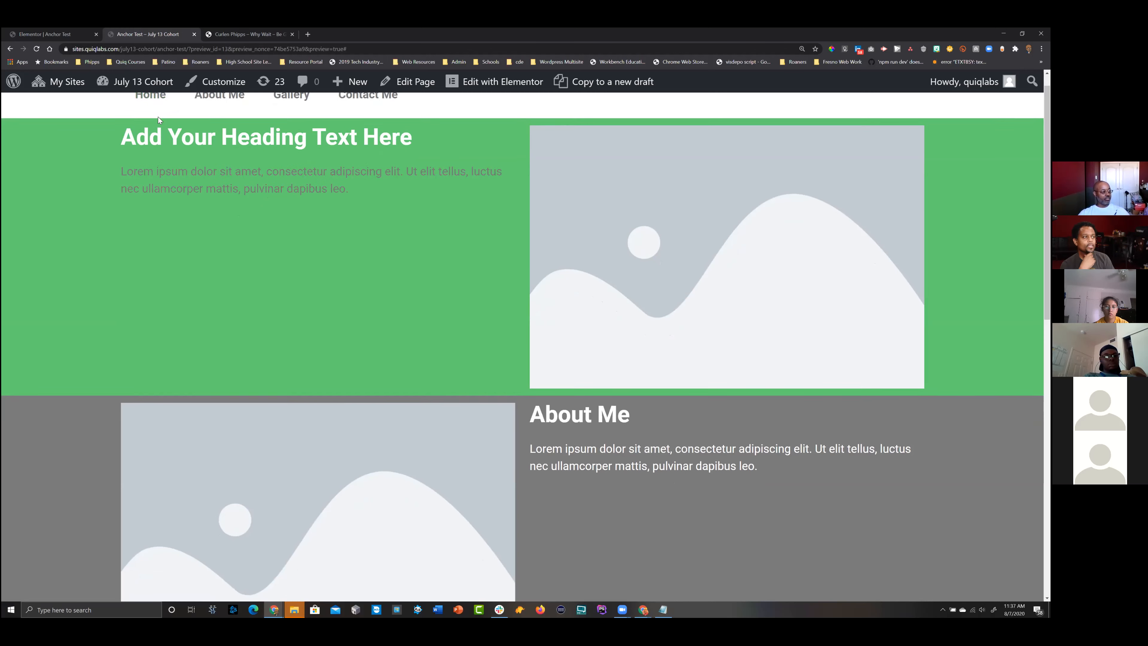
scroll(217, 112, "up", 1)
left_click(224, 116)
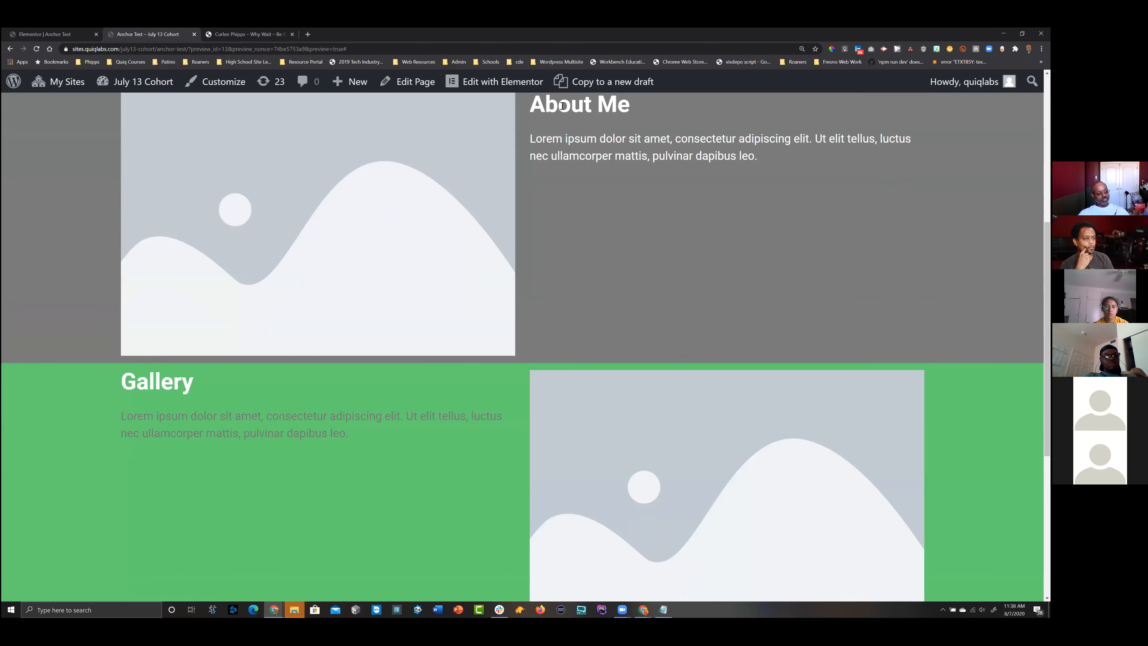
scroll(502, 260, "up", 5)
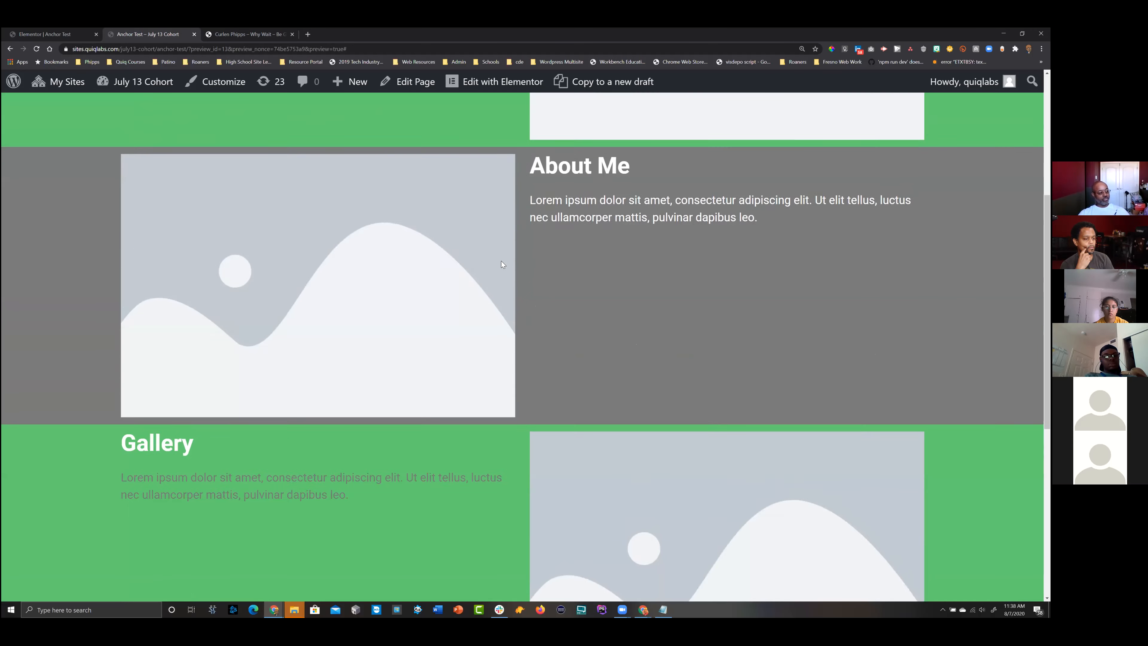
left_click(291, 116)
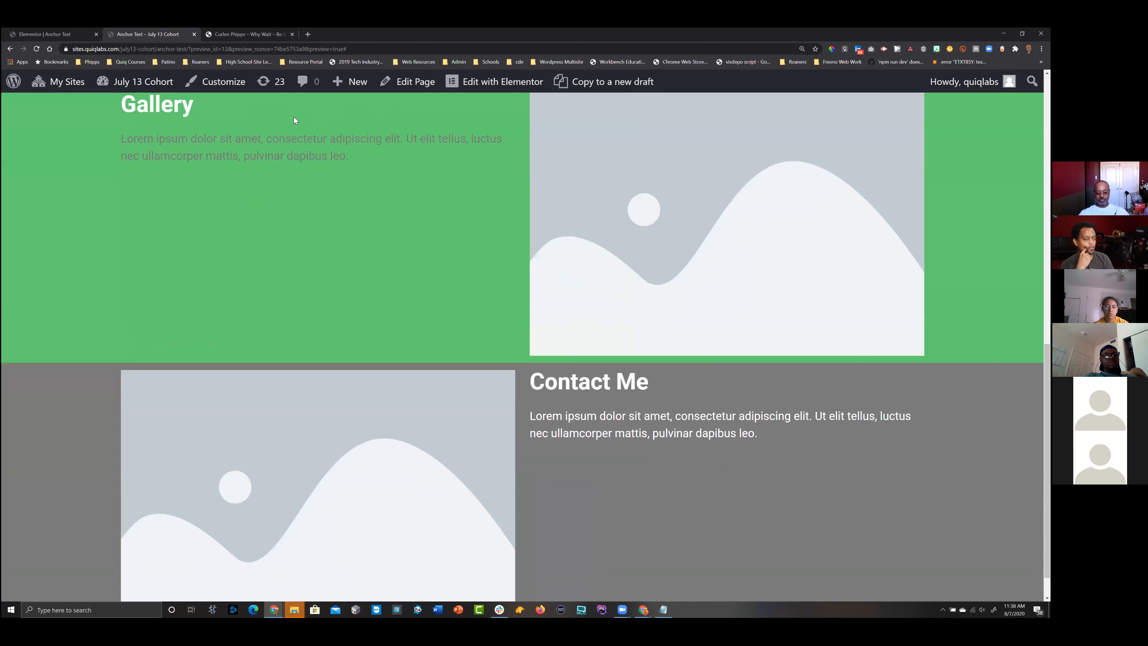
scroll(293, 117, "up", 5)
left_click(350, 116)
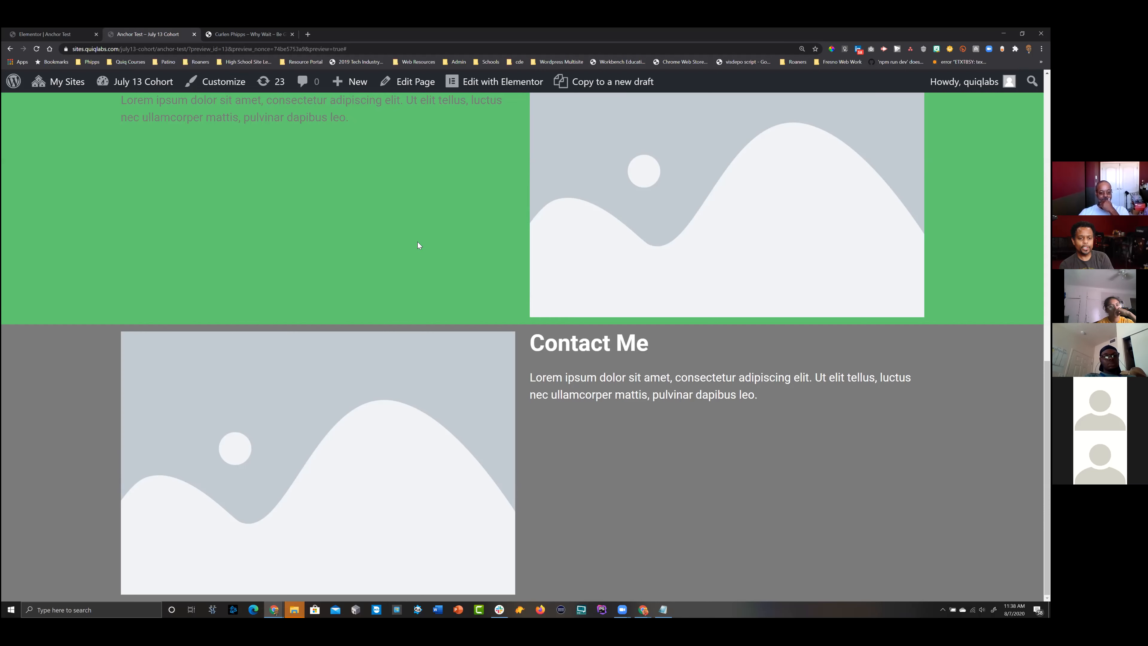
scroll(417, 241, "up", 10)
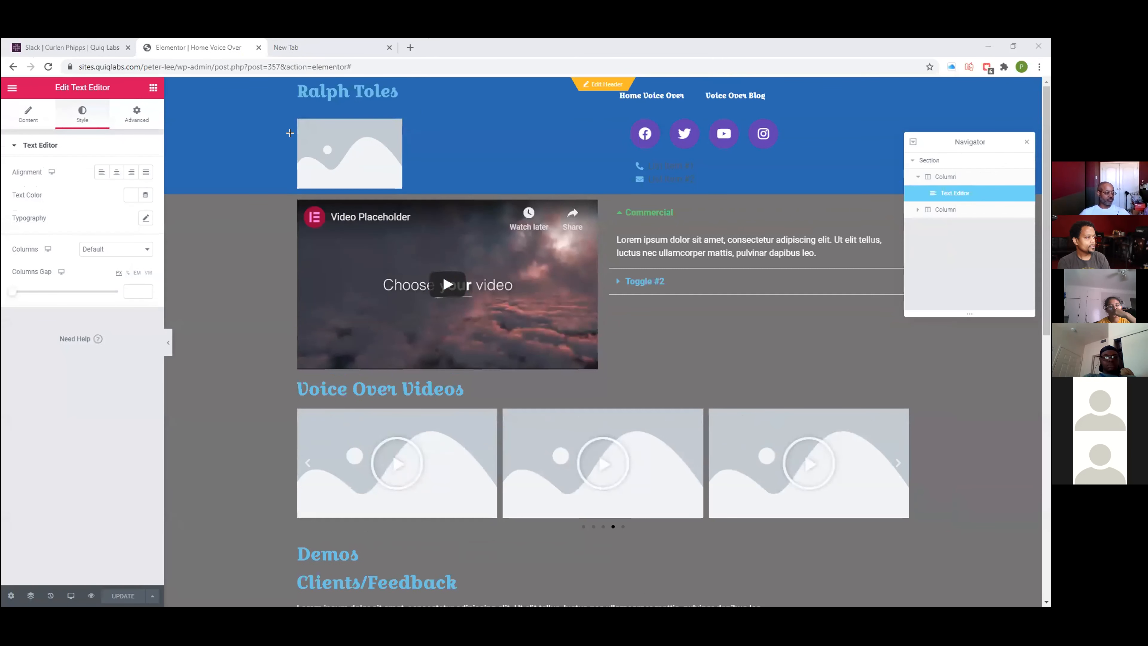
- Exit the Home Voice Over page editor to the dashboard and open the site's Voice over website menu
left_click(9, 88)
left_click(54, 392)
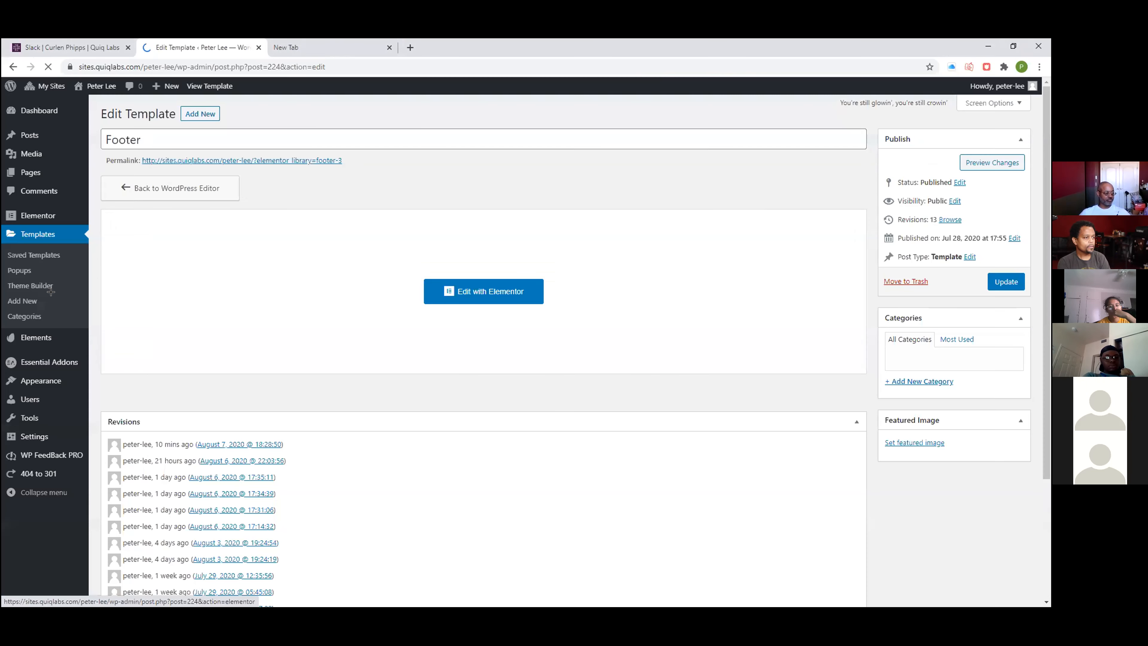
mouse_move(45, 371)
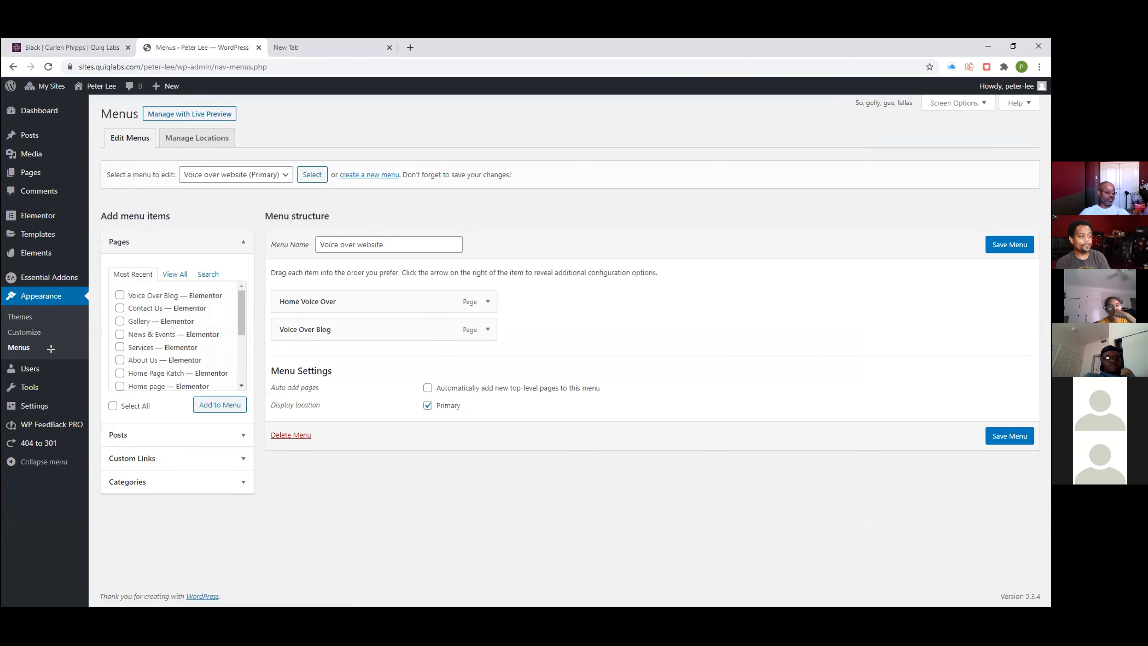
- Visit the voice-over site's front page, look it over, and open it for editing in Elementor
left_click(98, 106)
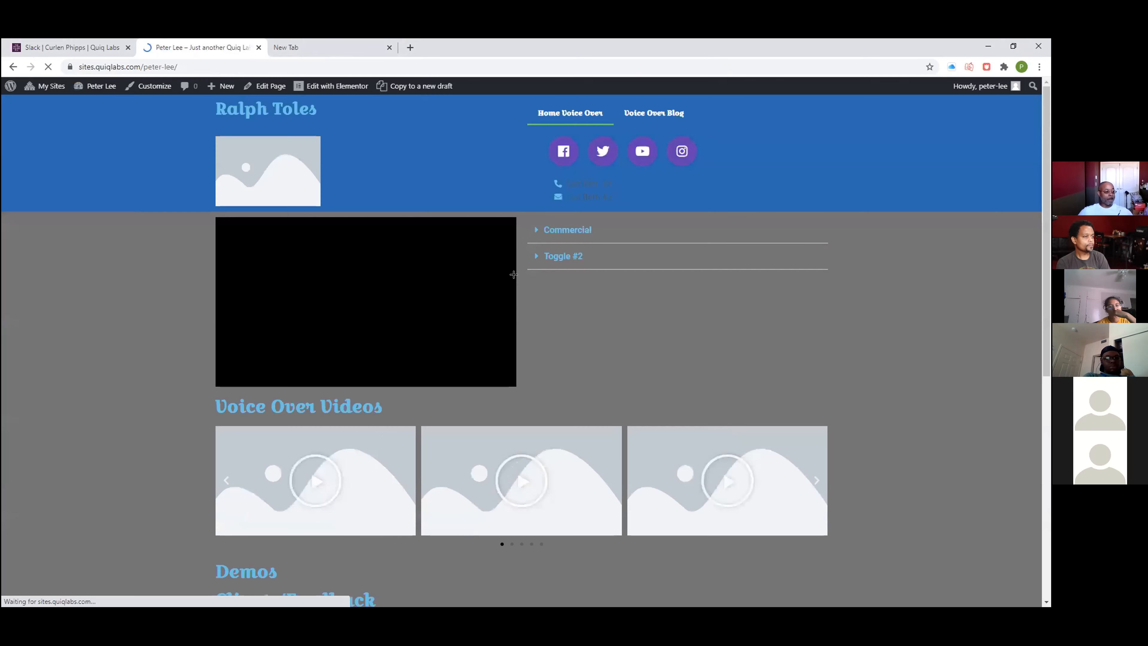
scroll(561, 235, "down", 7)
scroll(558, 176, "up", 7)
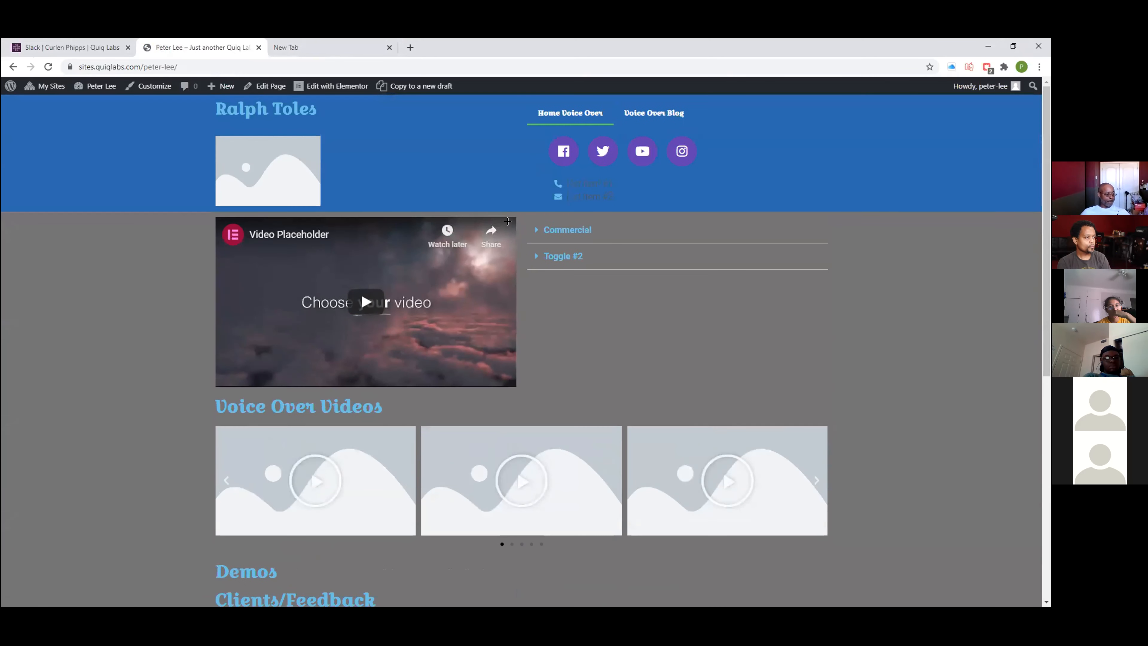
left_click(335, 86)
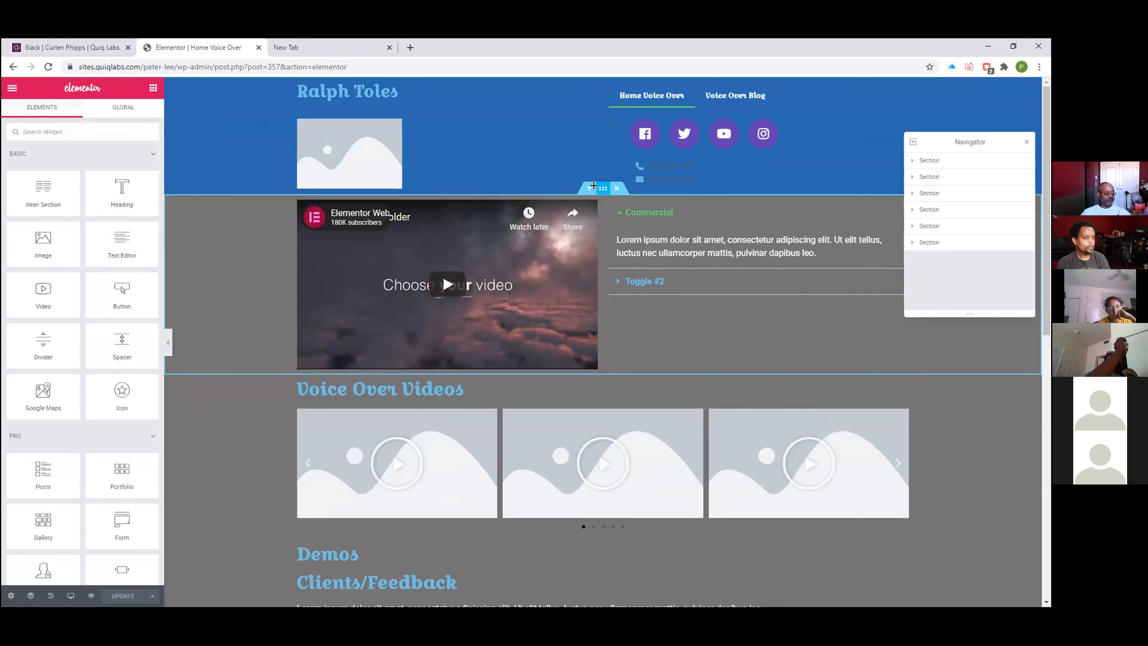
- Find the Menu Anchor widget by searching for "anchor" and place it above the video in the first section
left_click(603, 188)
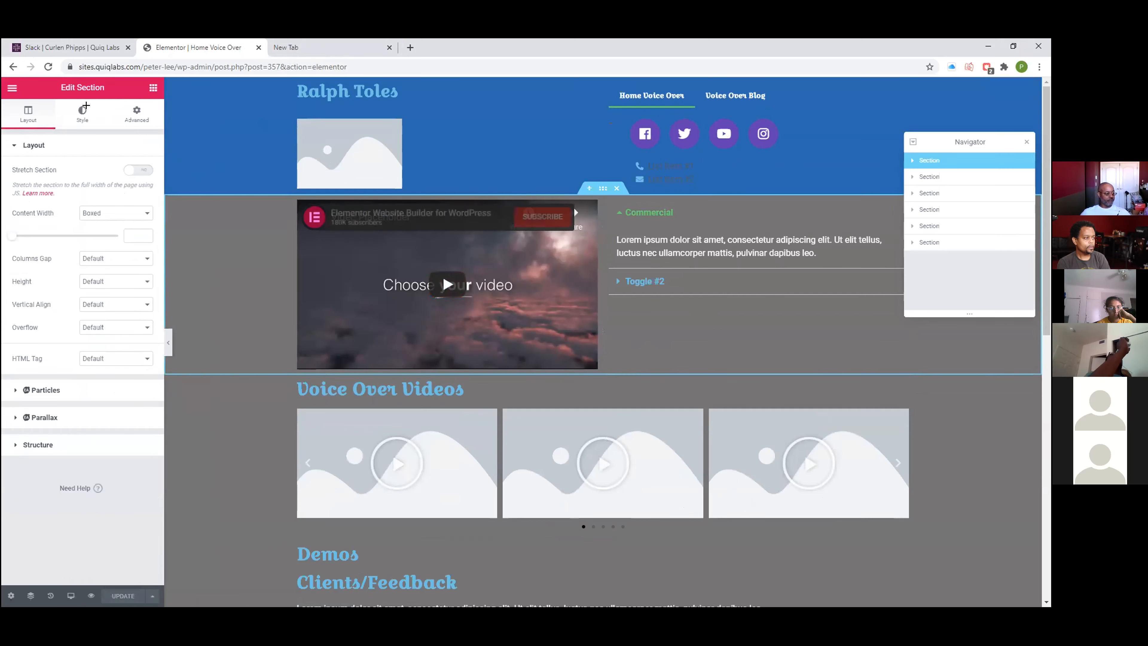
left_click(153, 88)
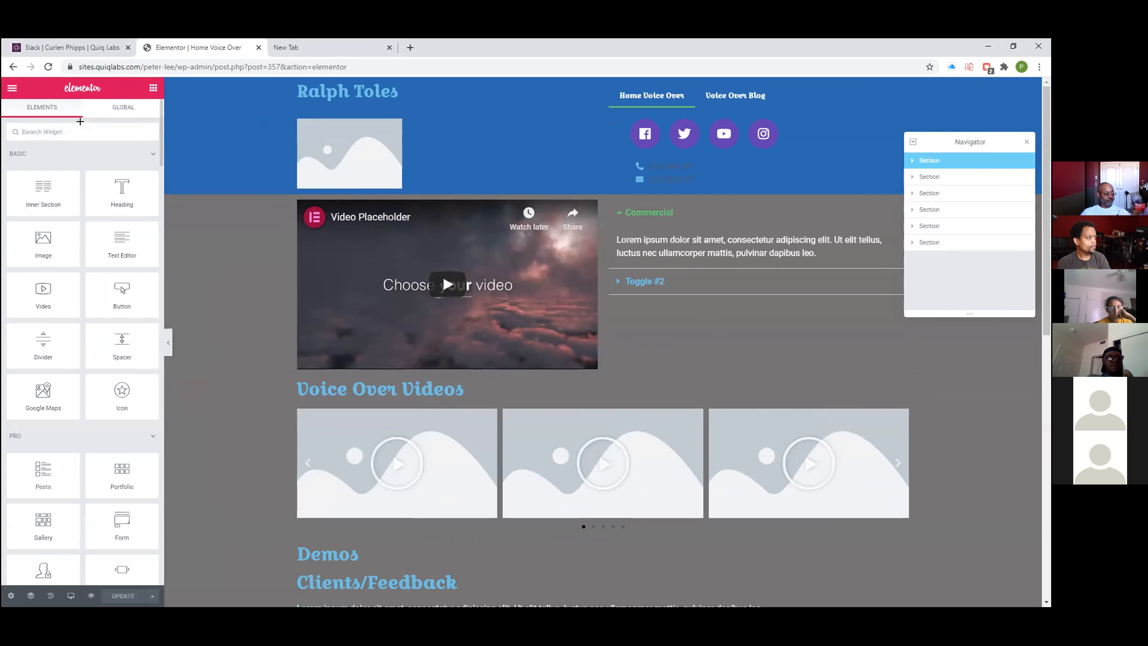
type("anchor")
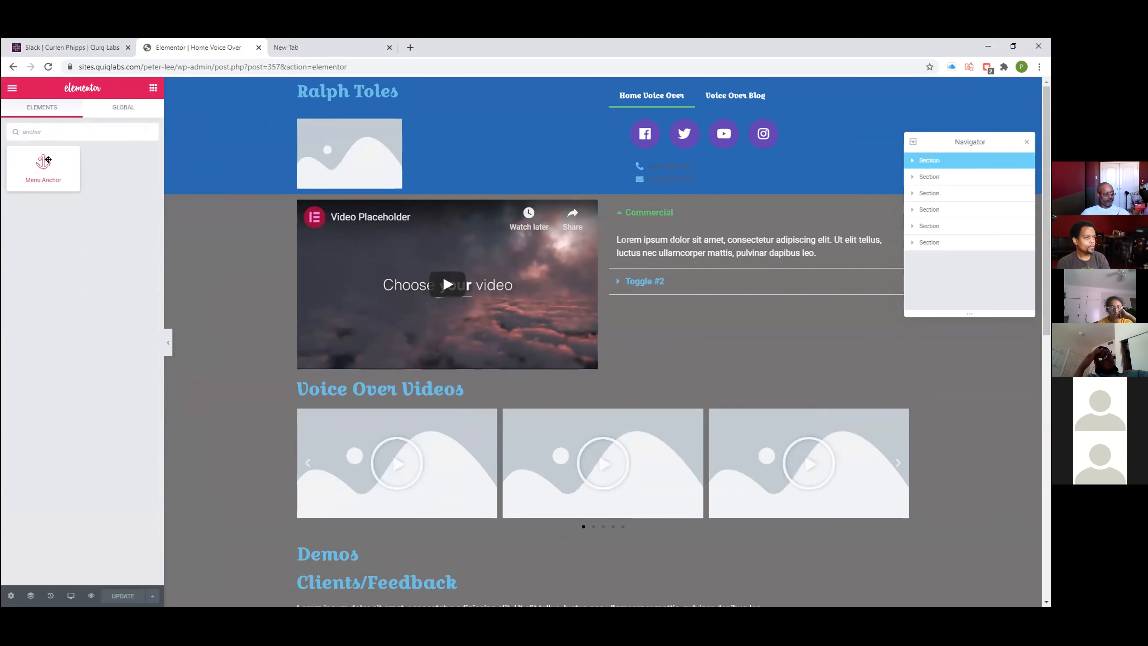
left_click_drag(48, 159, 412, 212)
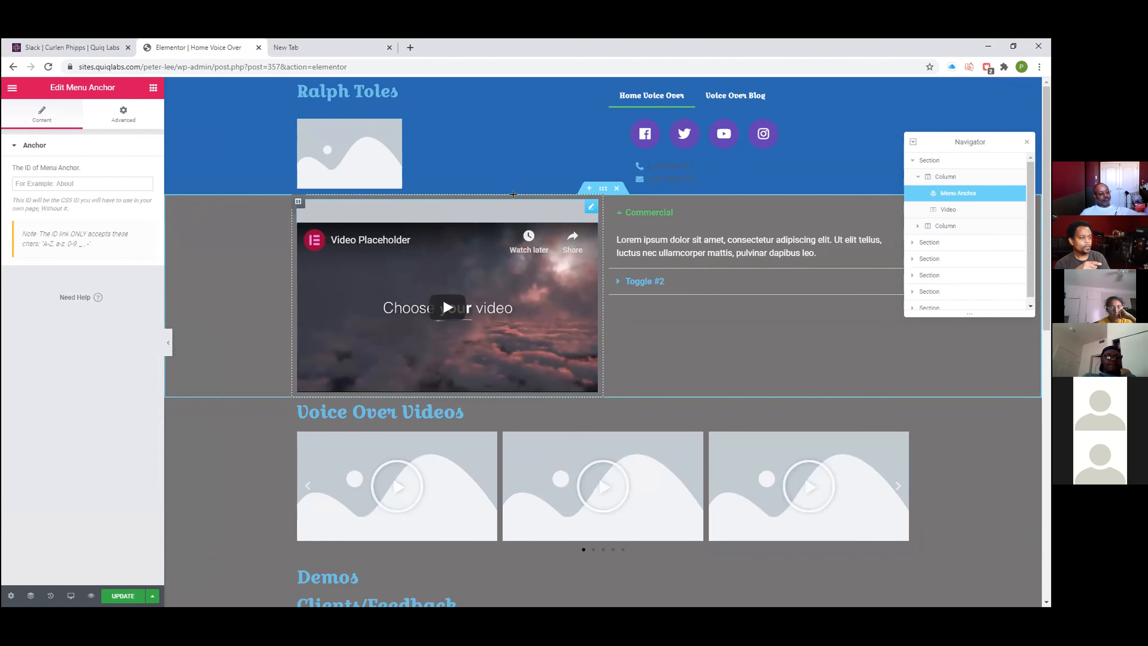
- Move the menu anchor above the Voice Over Videos heading, set its ID to Voice-Over-Video, and update the page
left_click_drag(552, 201, 523, 376)
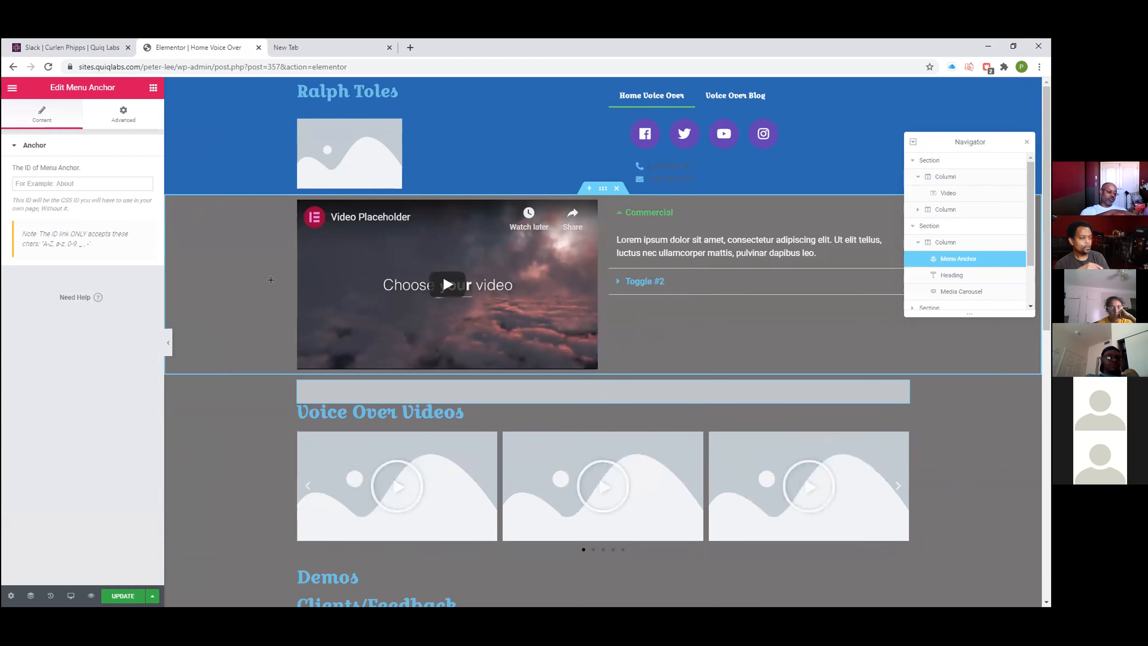
left_click(87, 177)
type("Vo")
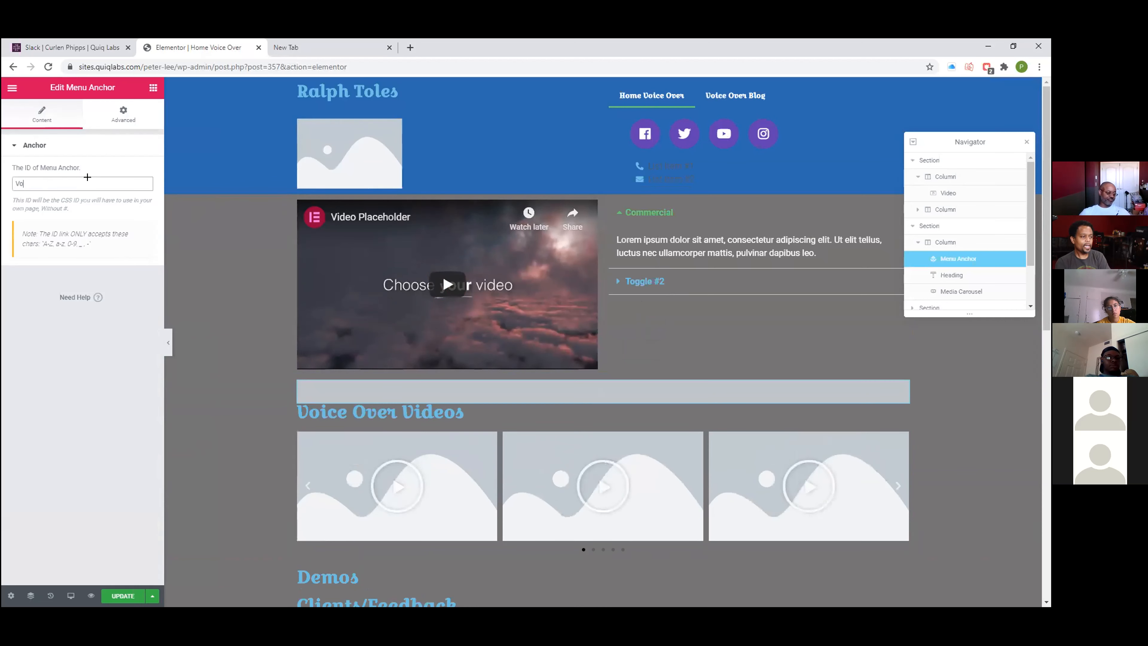
type("ice-O")
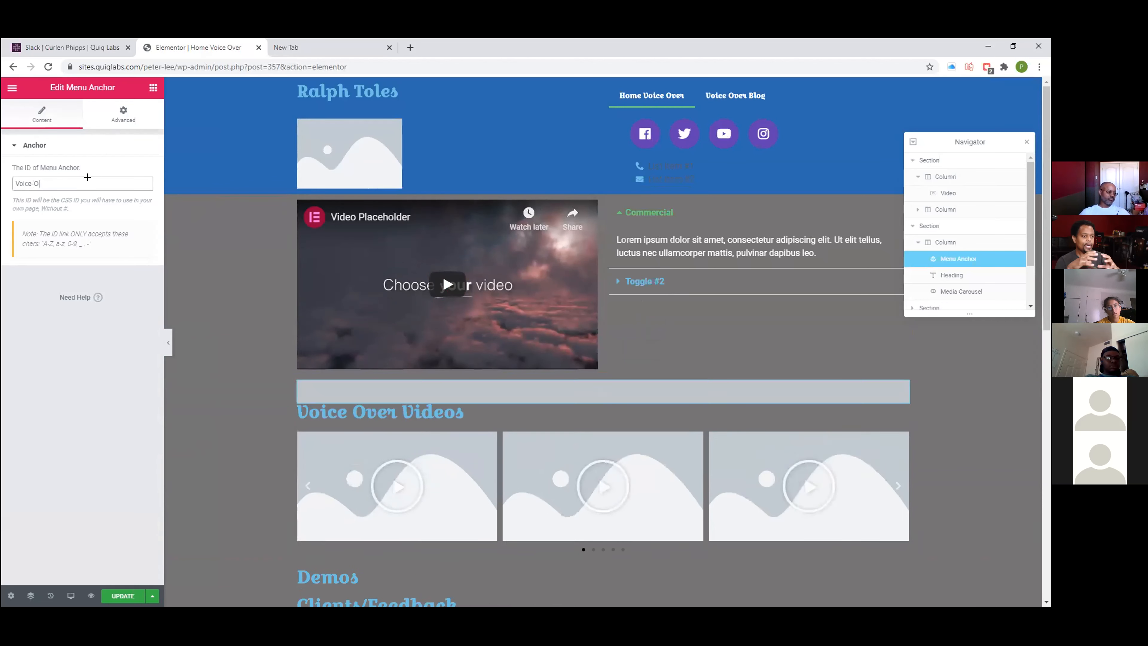
type("ver-Video")
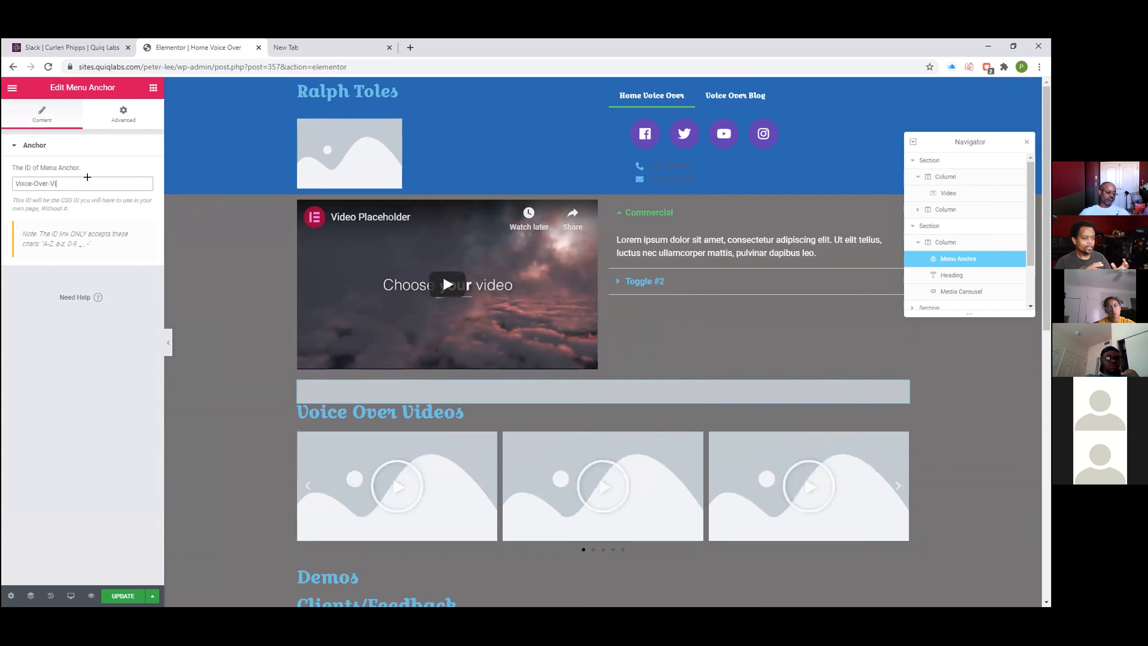
left_click(131, 586)
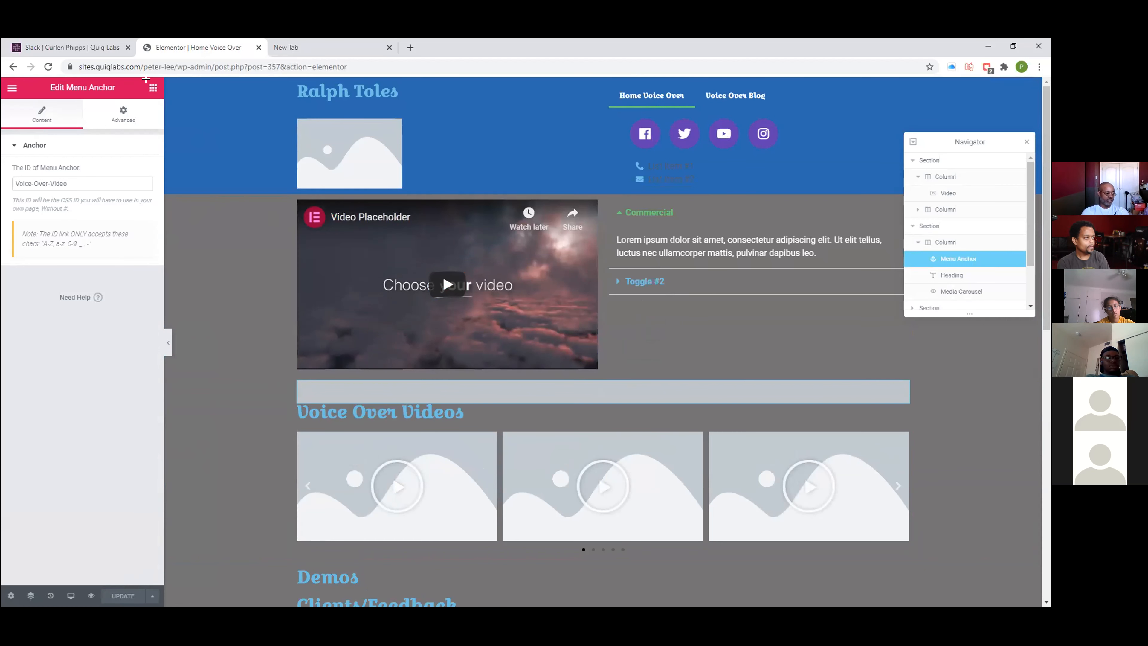
- Place a second Menu Anchor widget above the Demos heading, give it the ID Demos, and update the page
left_click(154, 88)
type("anchore")
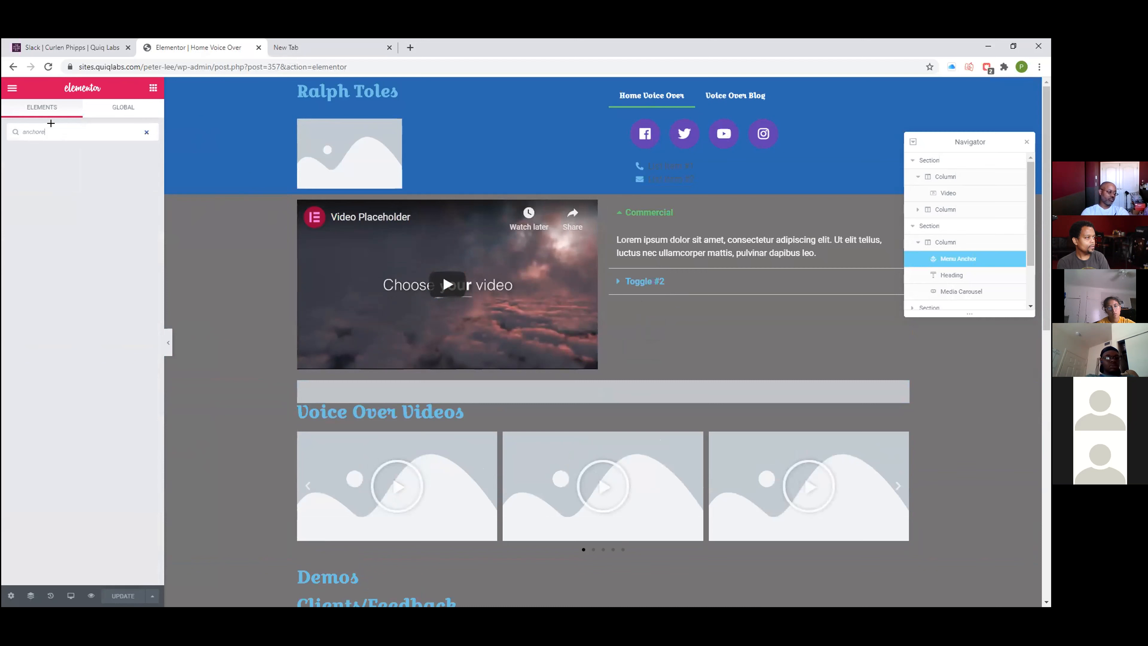
key("BackSpace")
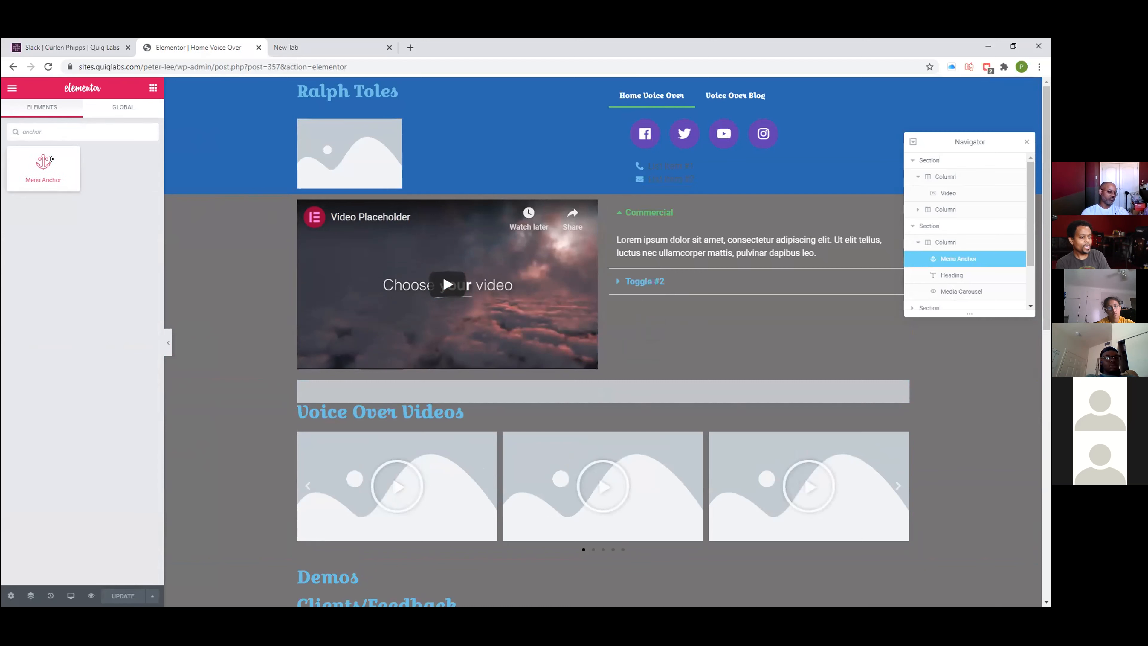
left_click(43, 165)
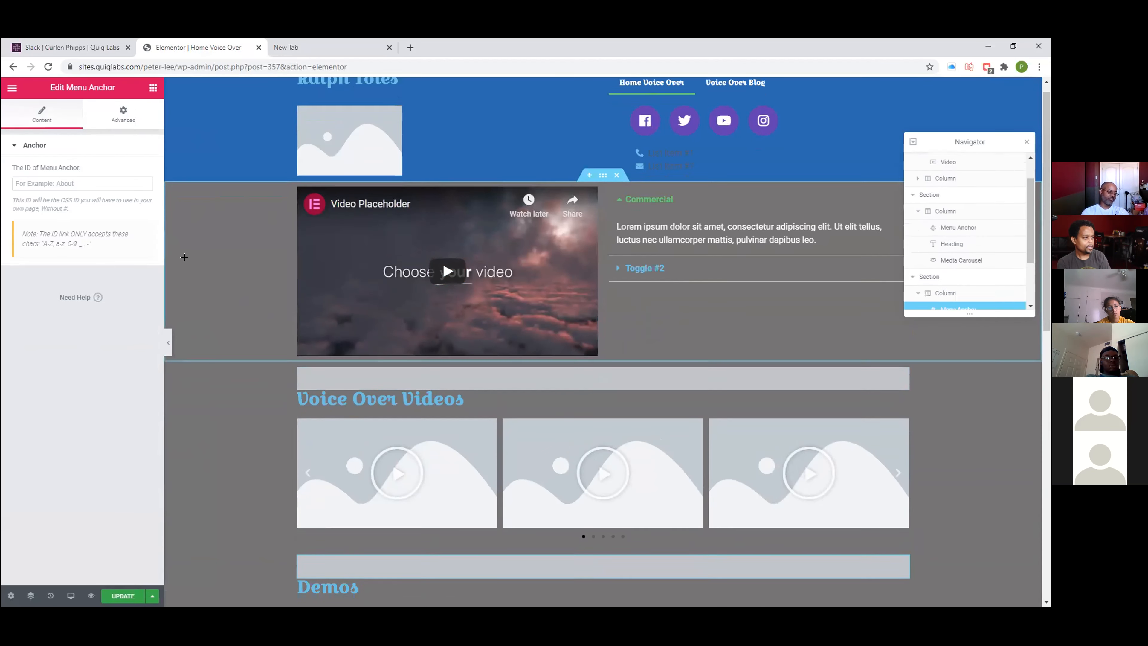
left_click(85, 183)
type("Demos")
left_click(101, 595)
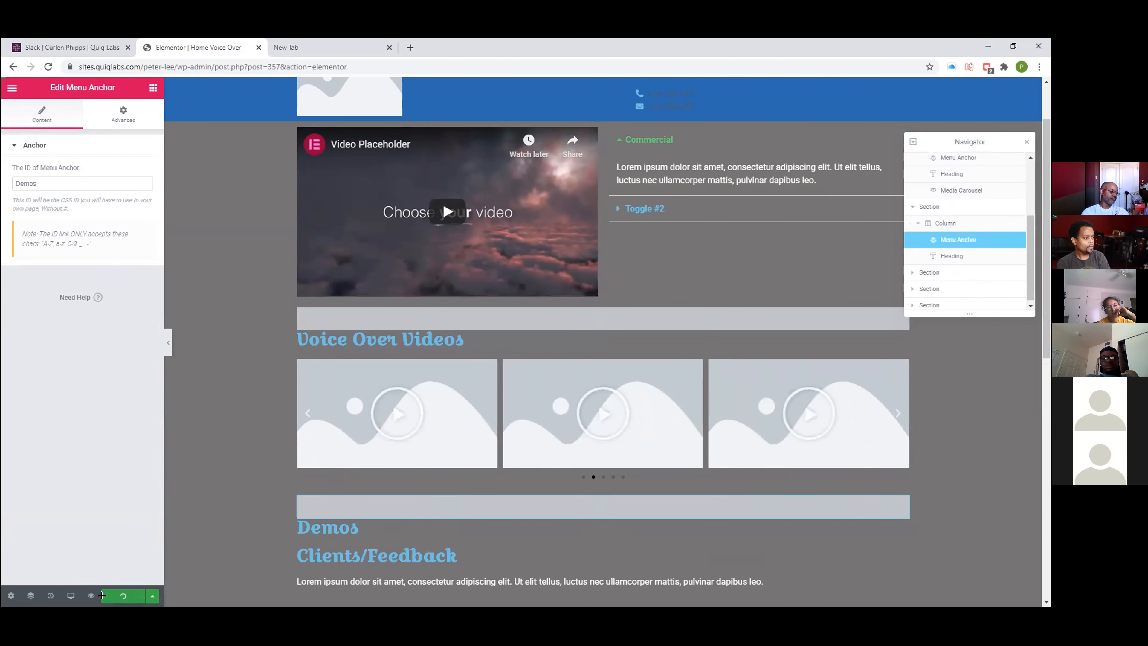
- Place another Menu Anchor widget above the contact section's heading, give it the ID Contact, and update the page
scroll(181, 396, "down", 2)
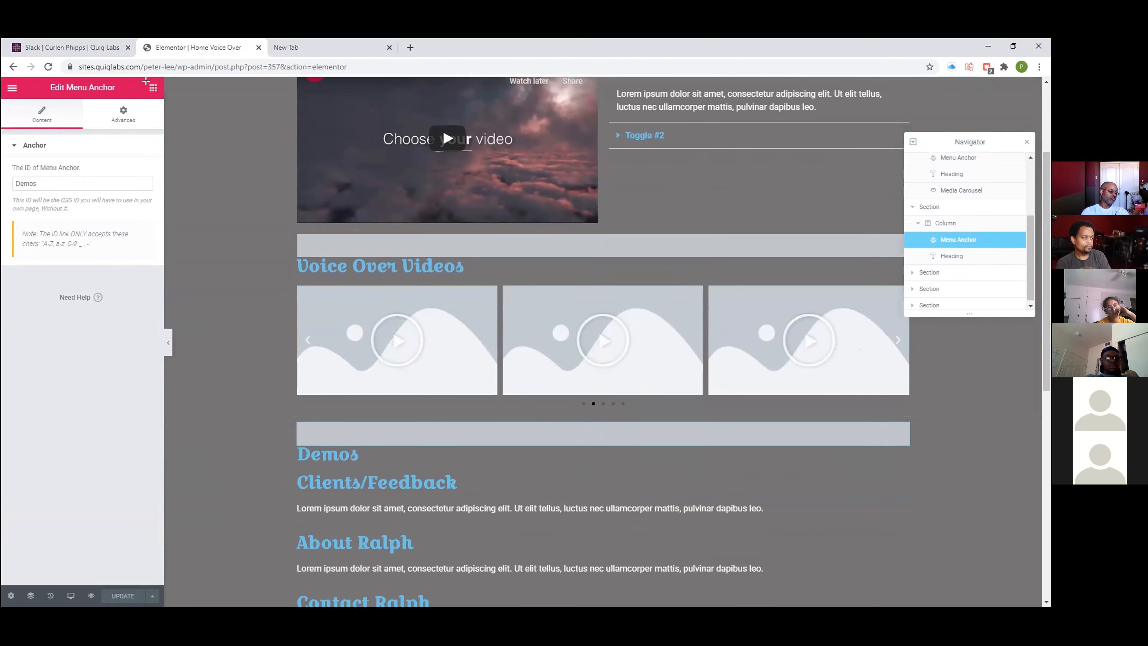
scroll(245, 183, "down", 2)
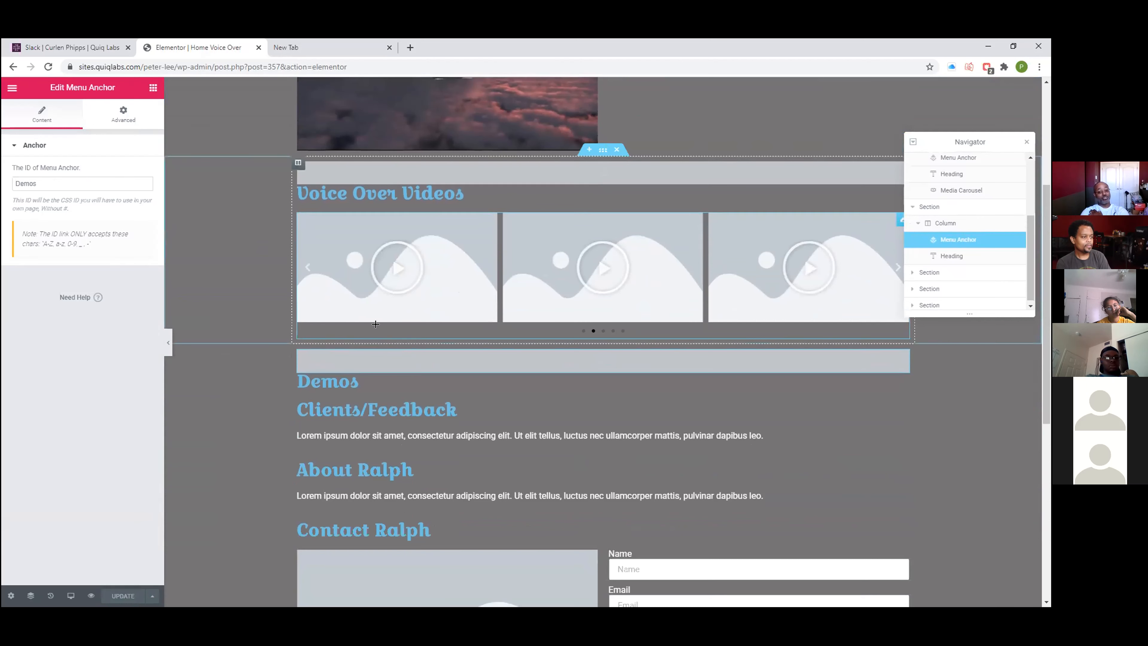
scroll(382, 395, "down", 6)
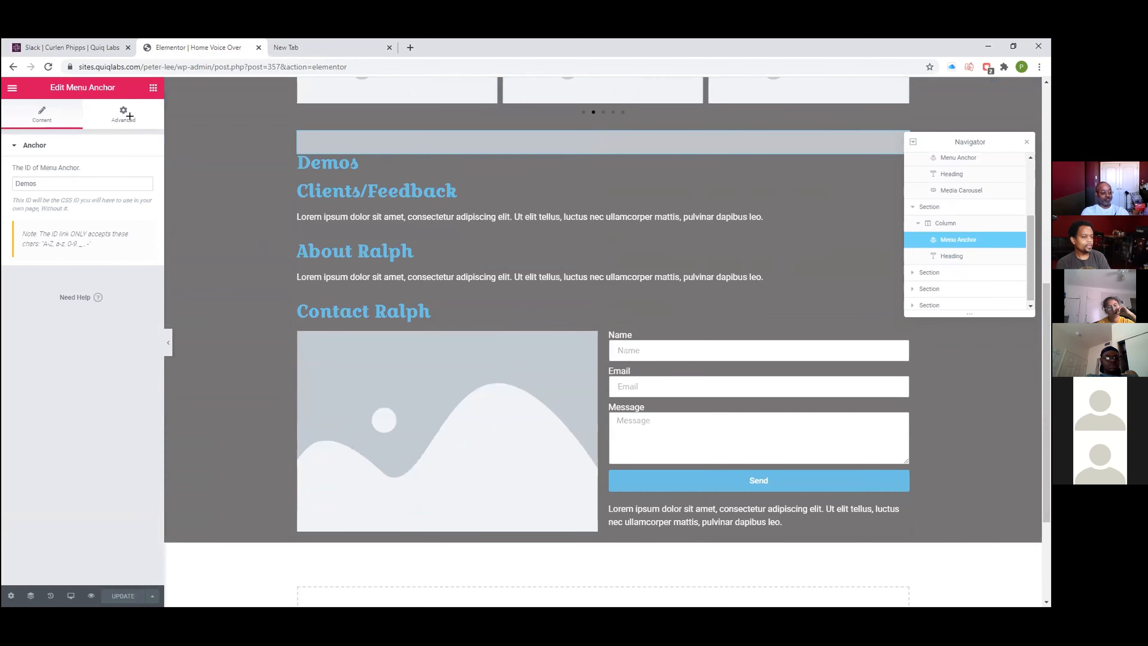
left_click(153, 88)
left_click(76, 133)
type("anchor")
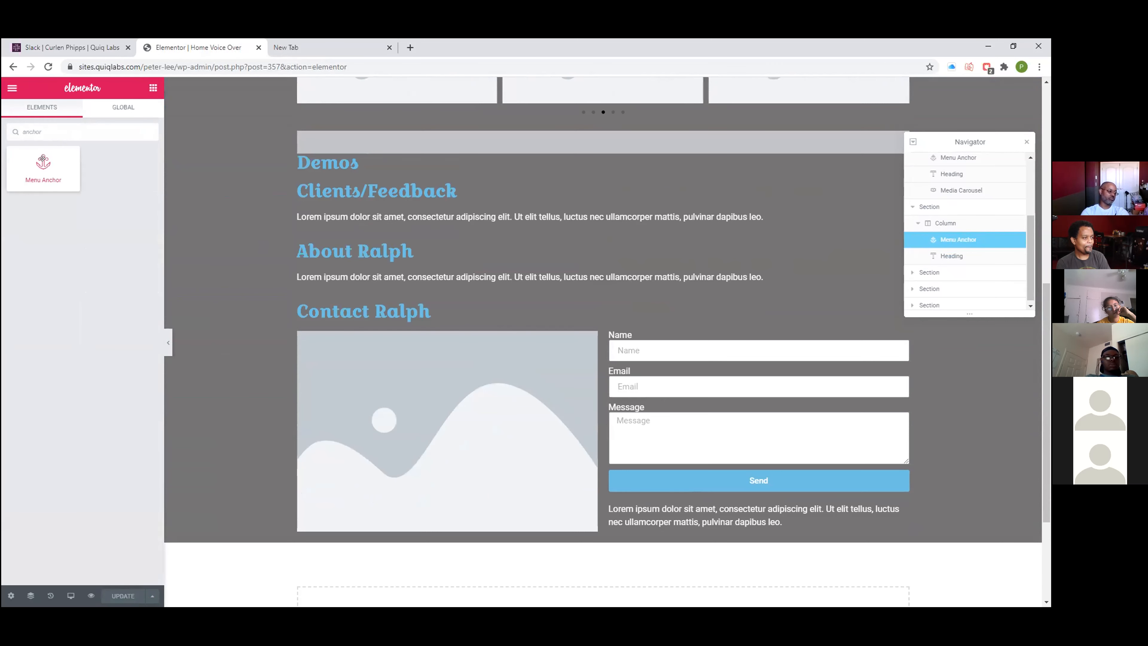
left_click_drag(43, 161, 407, 312)
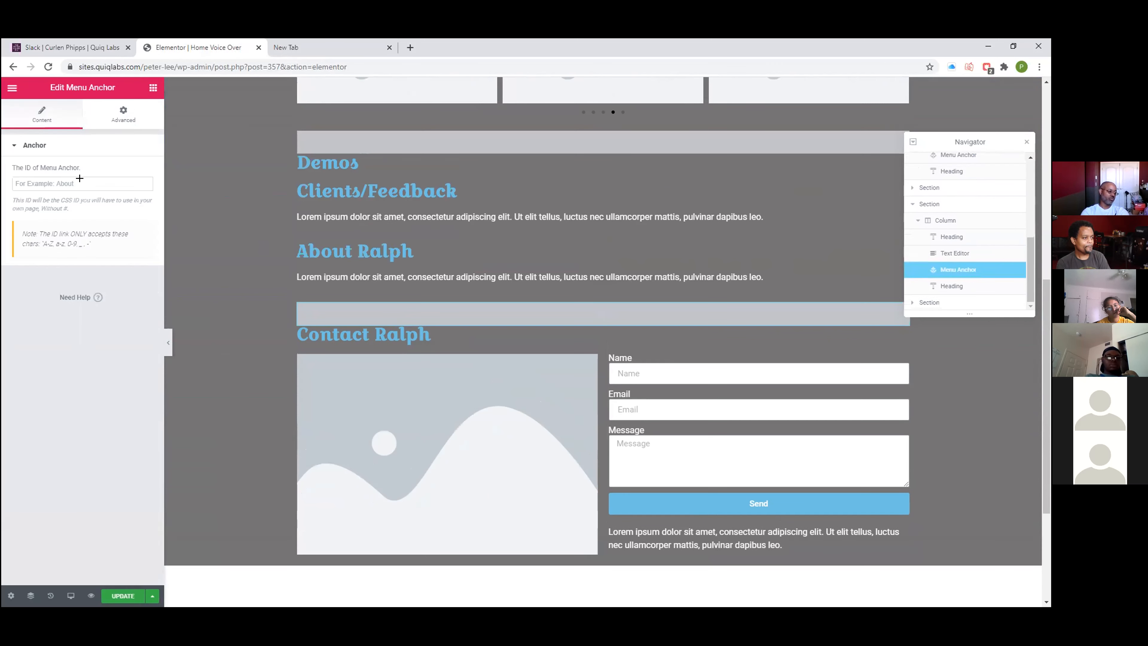
type("Contact")
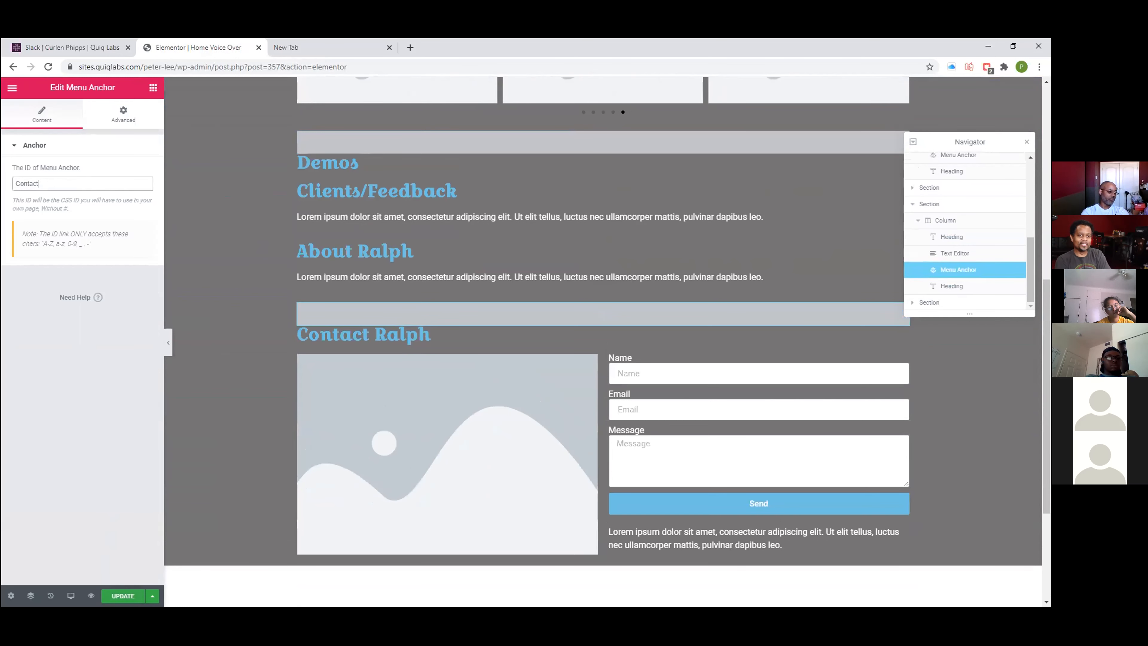
left_click(121, 595)
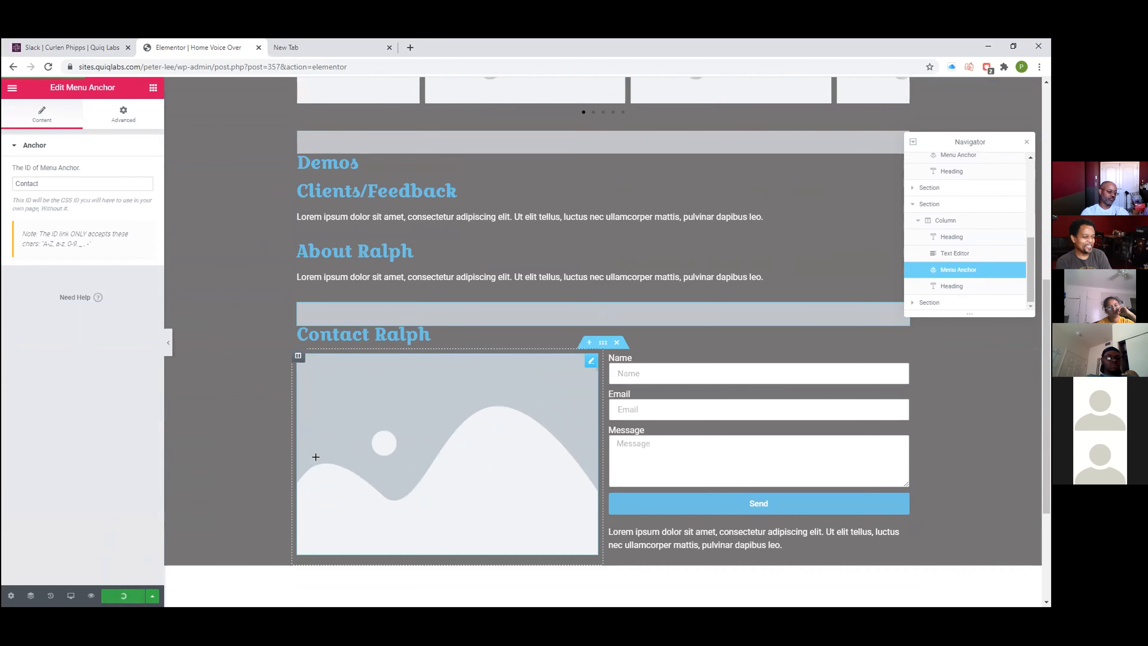
- Leave the Elementor editor for the WordPress dashboard and open the Voice over website menu for editing
left_click(12, 87)
left_click(79, 386)
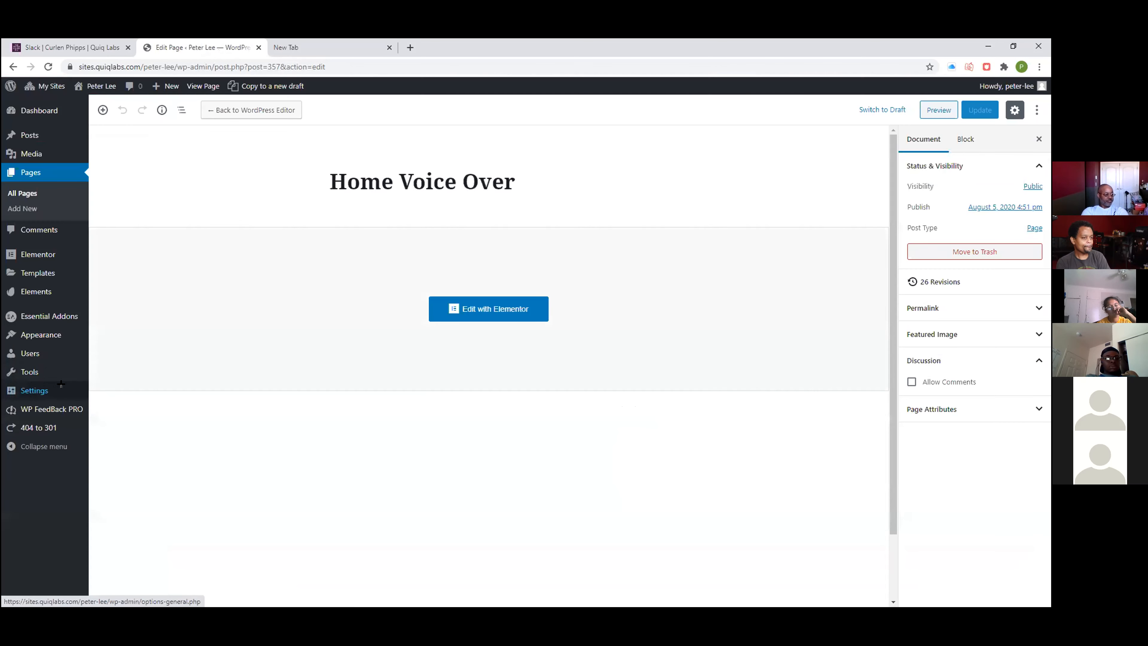
mouse_move(54, 334)
left_click(106, 367)
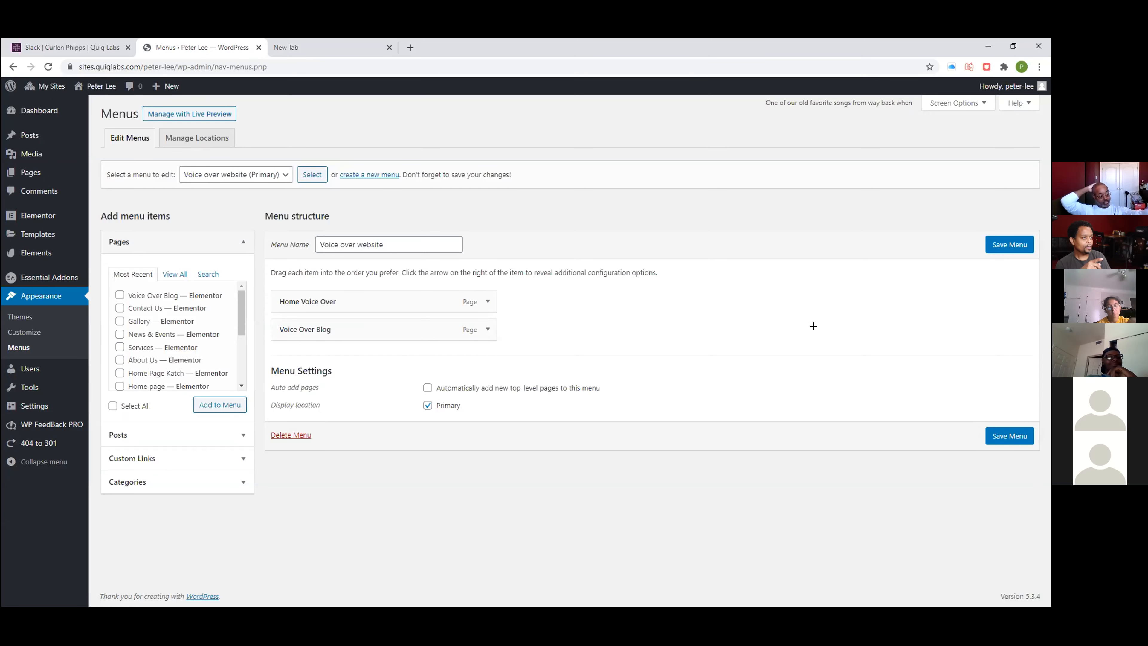
- Add a custom link with URL #Voice-Over-Videos and link text Voice Over Videos to the Voice over website menu
left_click(158, 458)
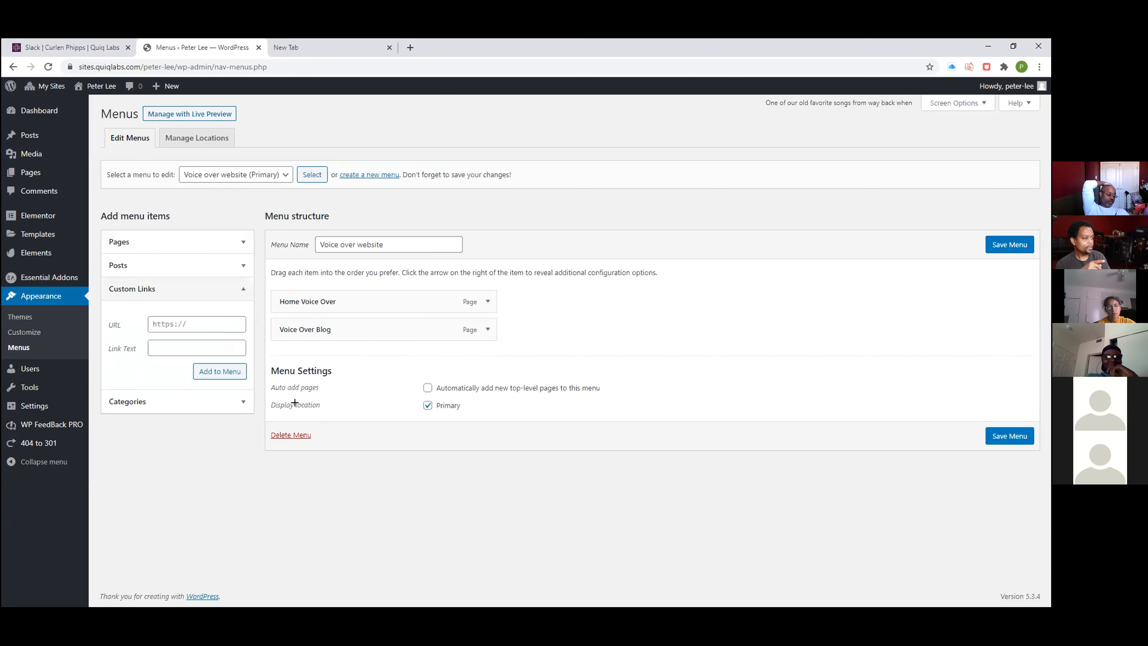
left_click(197, 348)
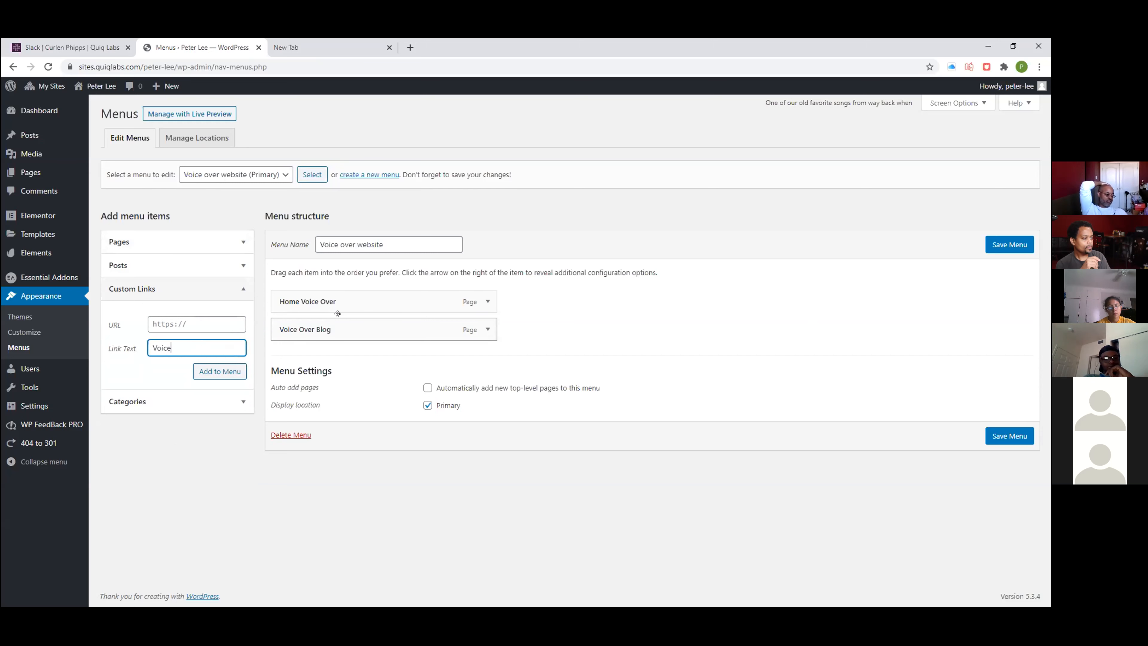
left_click(191, 317)
type("Voice-Over")
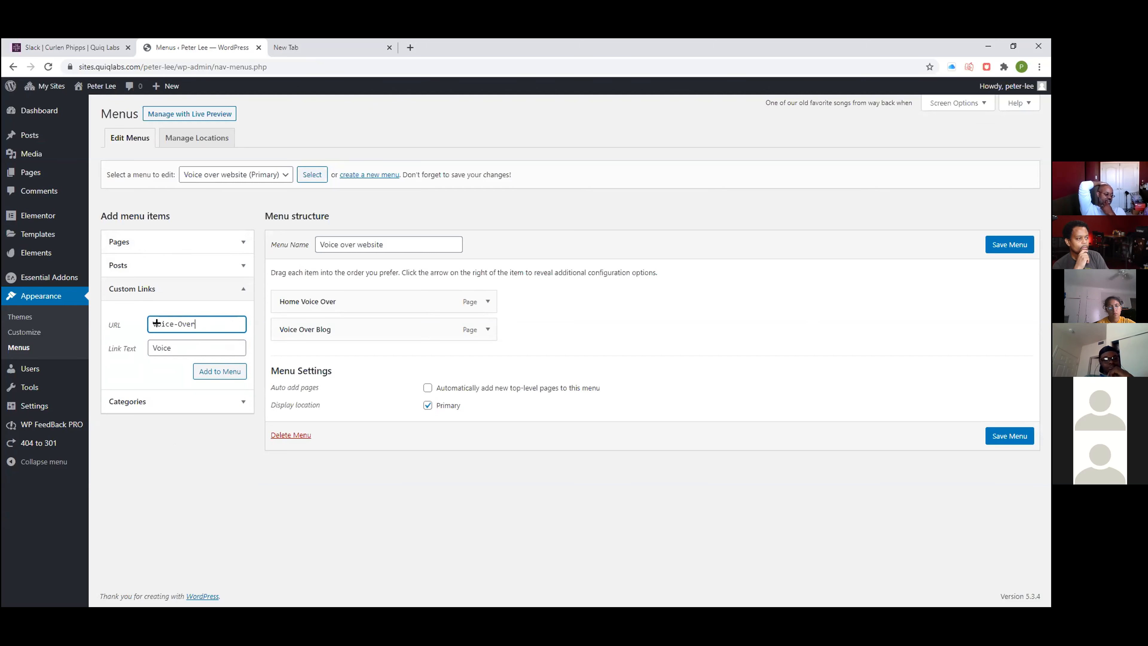
type("#")
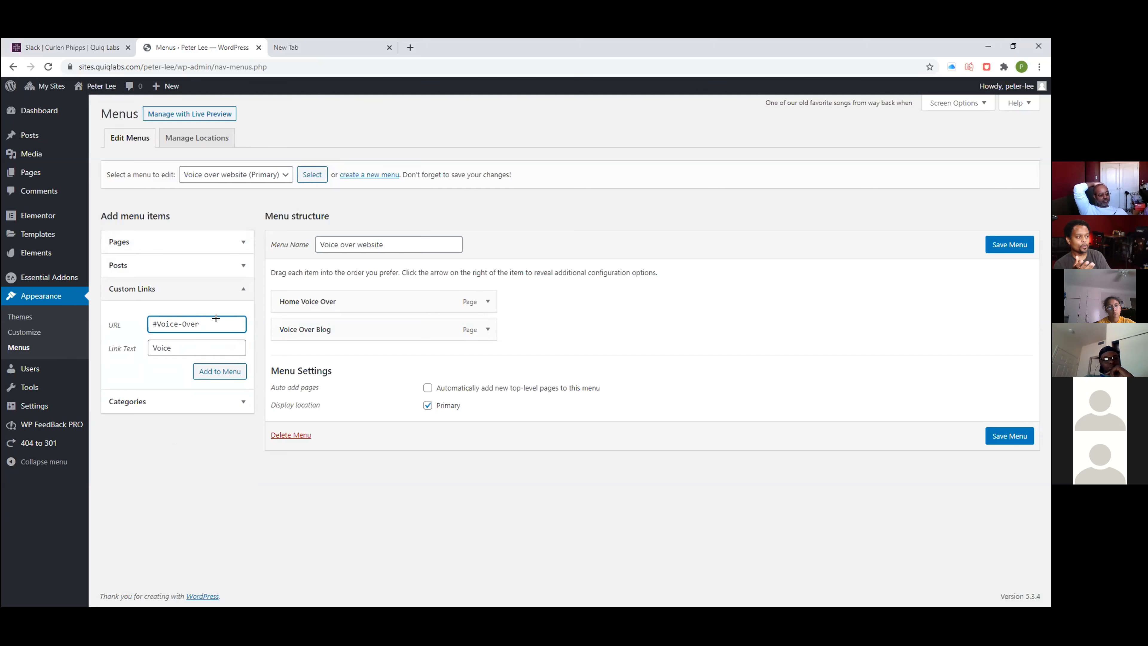
type("Videos")
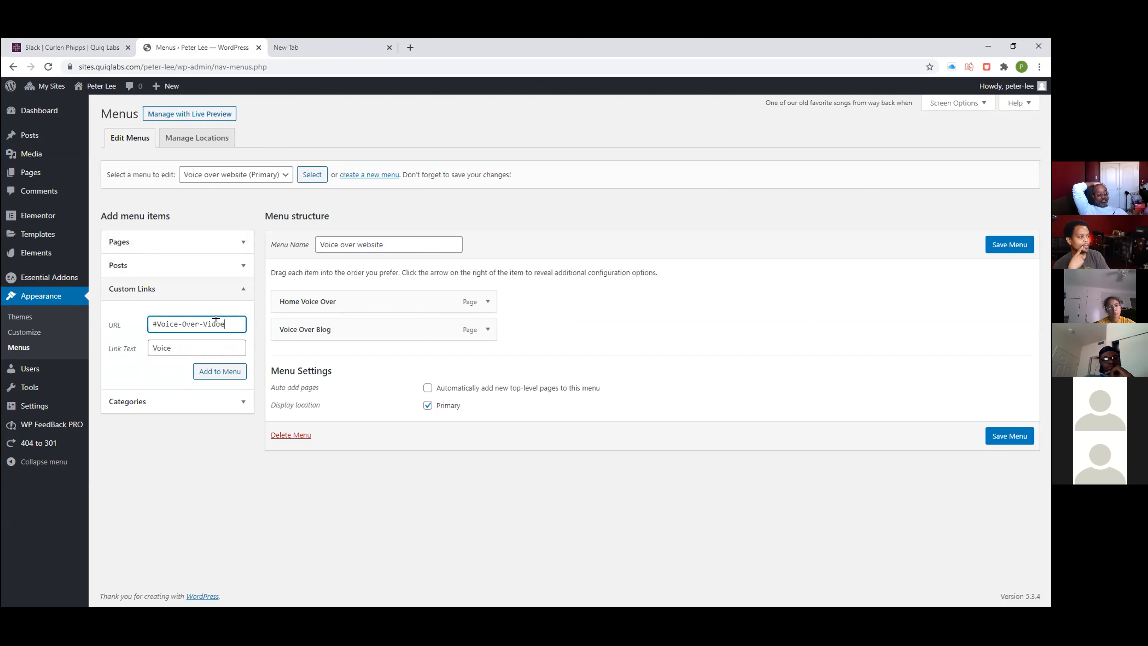
left_click(184, 342)
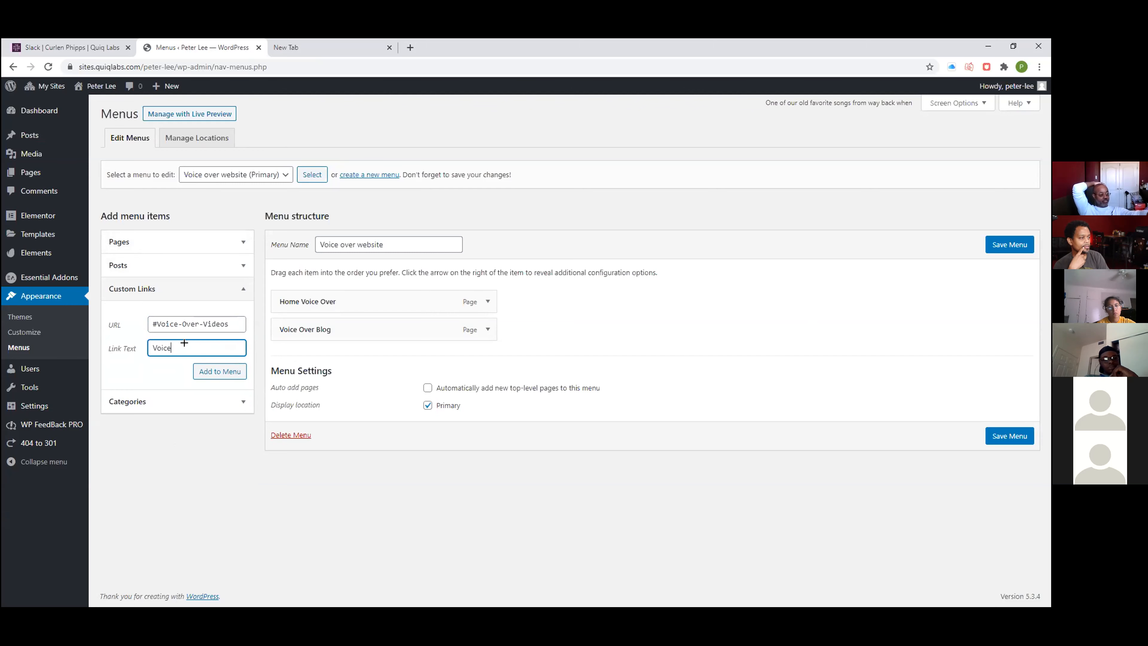
type("Over V")
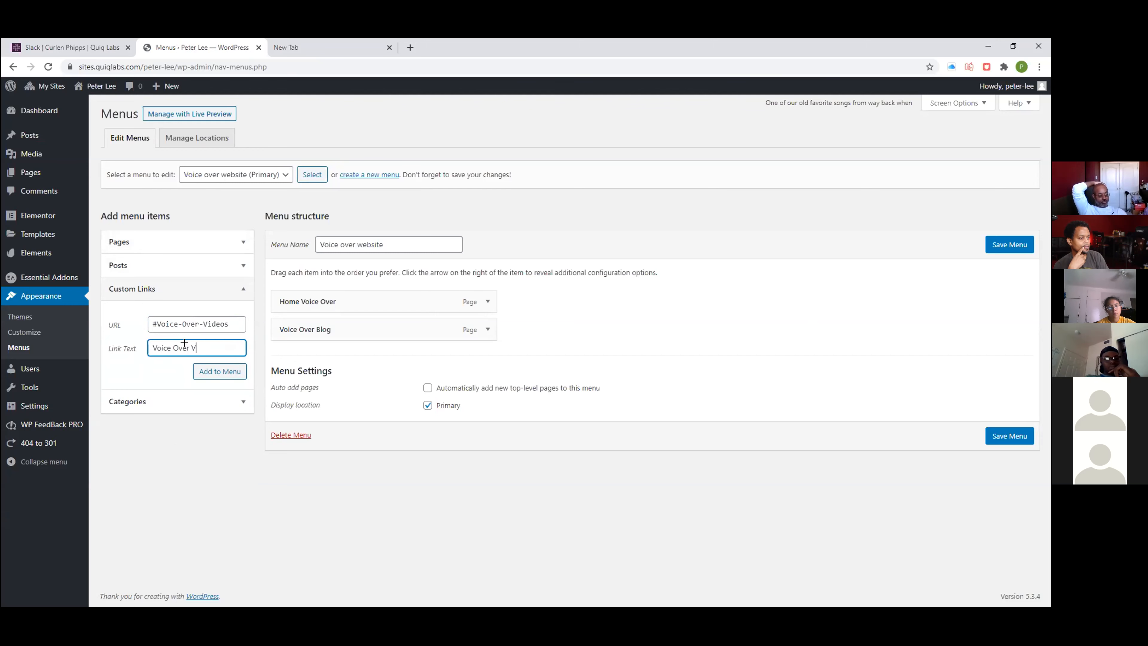
type("ideos")
left_click(207, 371)
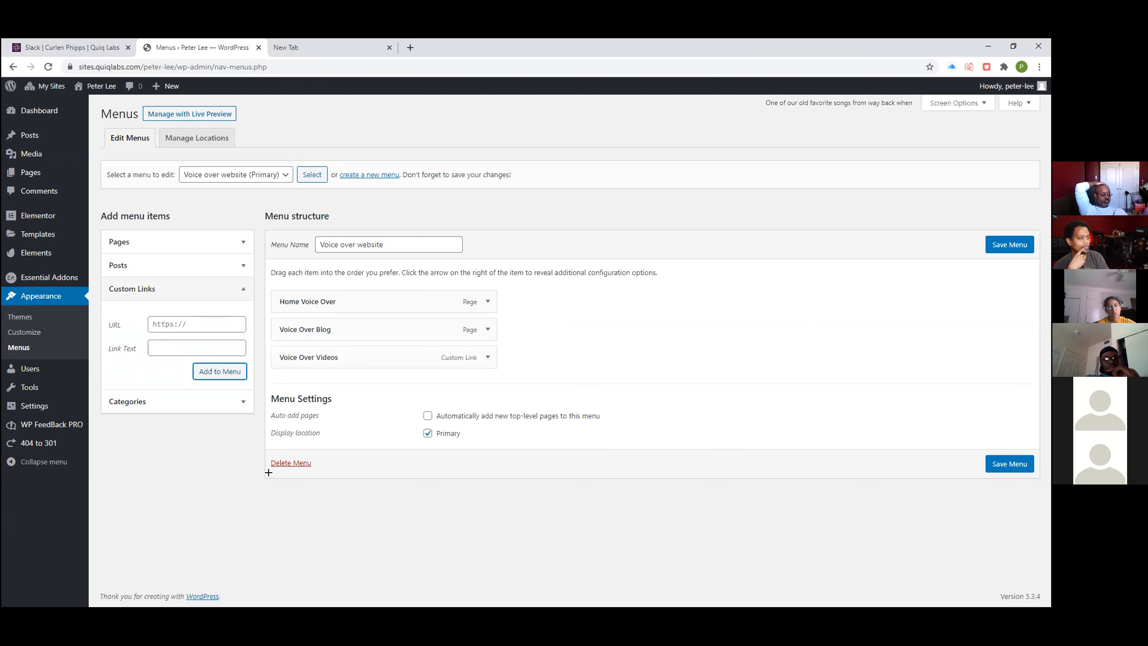
- Add a custom link with URL #Demos and link text Demos to the menu
left_click(191, 318)
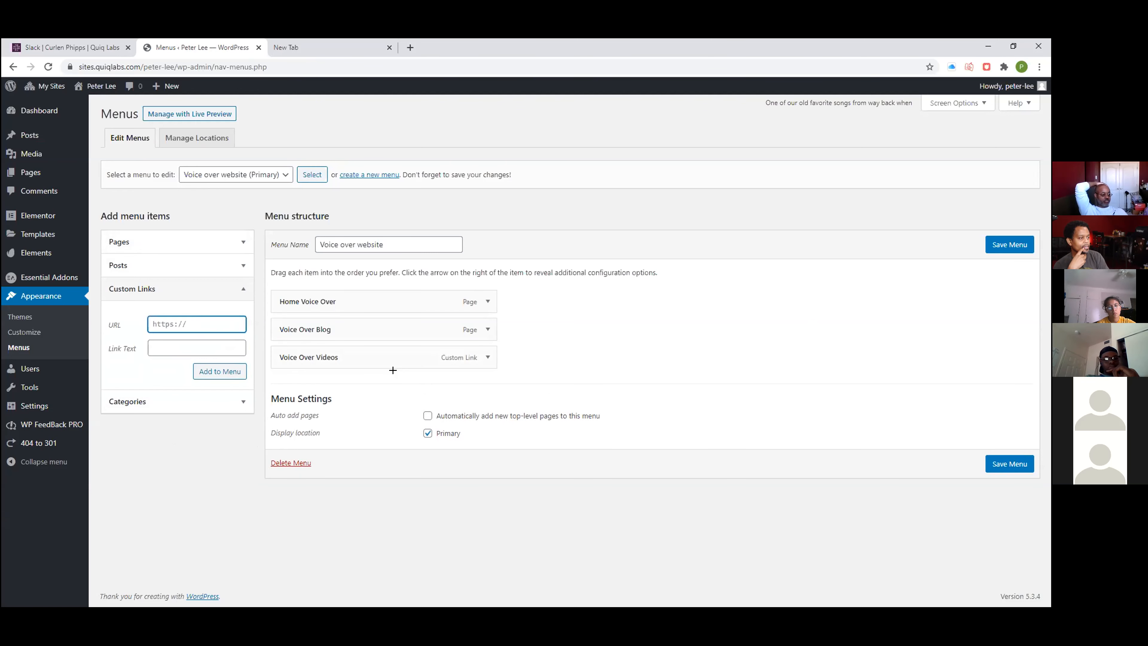
type("D")
key("BackSpace")
key("BackSpace")
type("#de")
key("BackSpace")
key("BackSpace")
key("BackSpace")
left_click(186, 342)
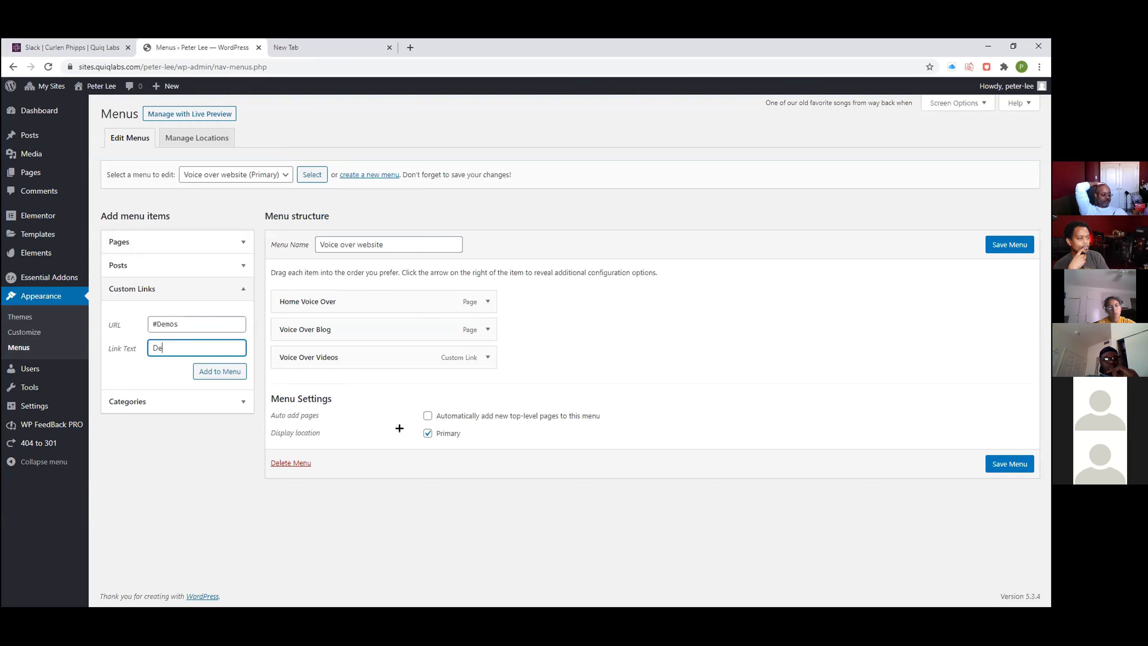
left_click(231, 366)
- Add a custom link with URL #Contact and link text Contact to the menu
left_click(177, 319)
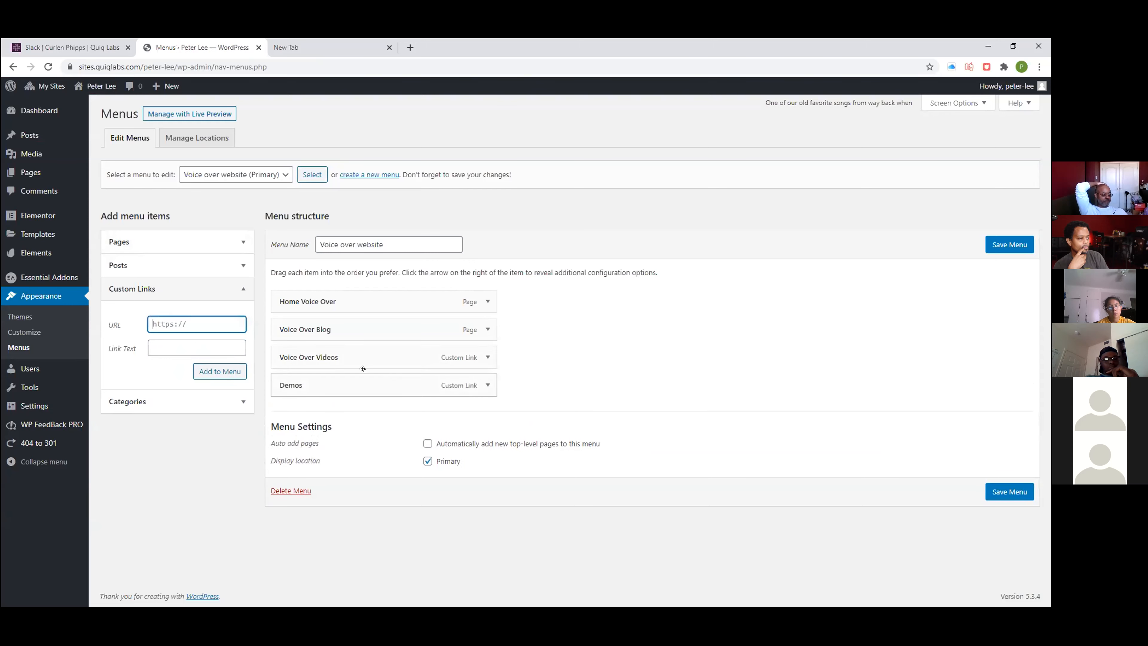
type("#")
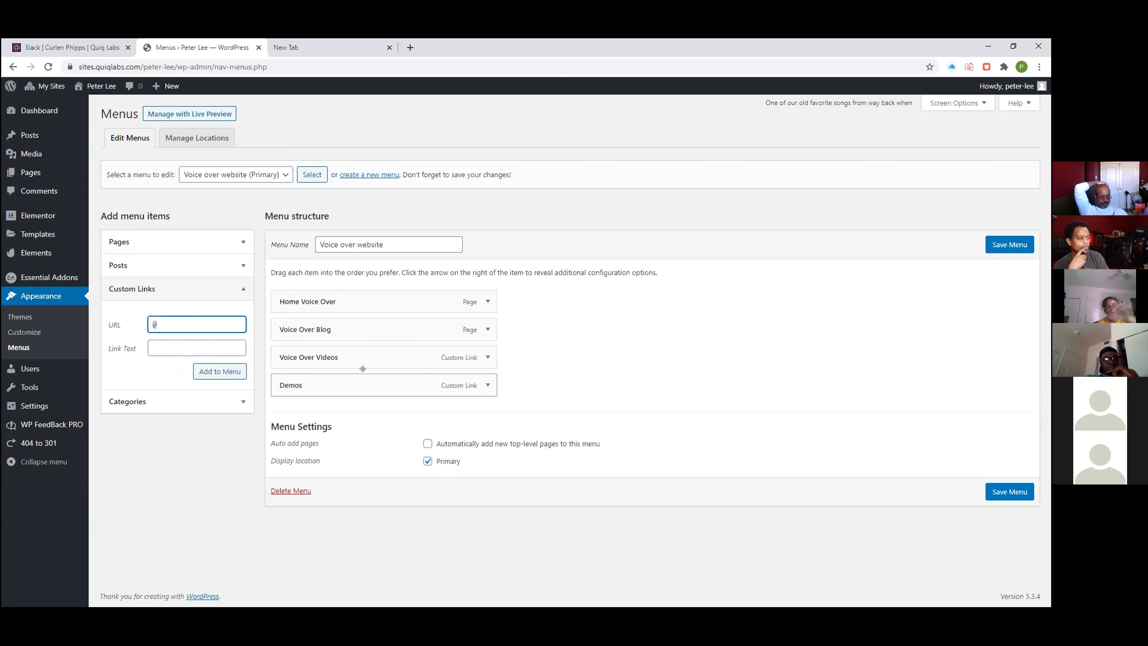
key("BackSpace")
type("#C")
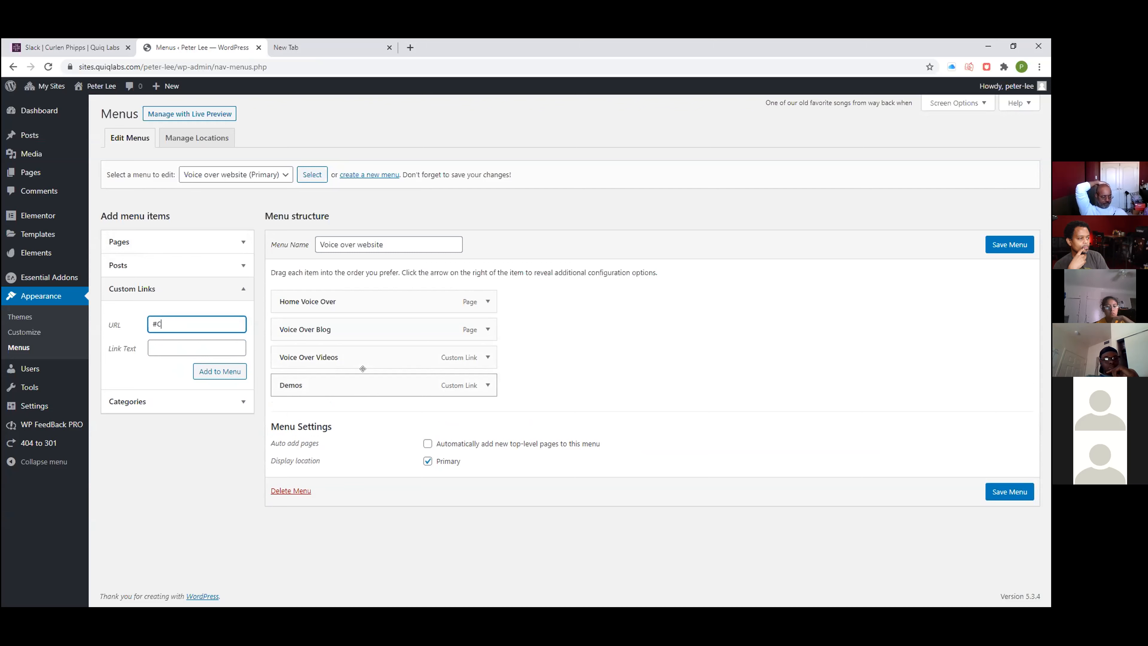
type("ontacrt")
left_click(220, 349)
type("Contact")
left_click(220, 372)
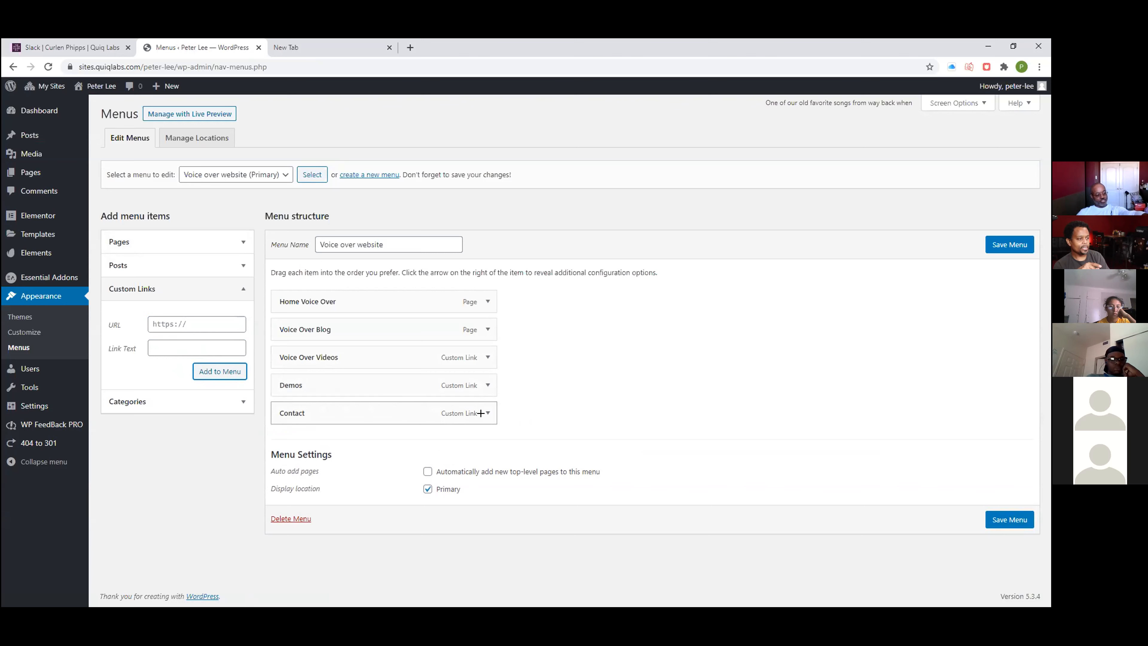
- Expand the Contact menu item to check its URL and navigation label, and save the menu
left_click(473, 405)
scroll(384, 425, "down", 2)
left_click(322, 370)
left_click(331, 402)
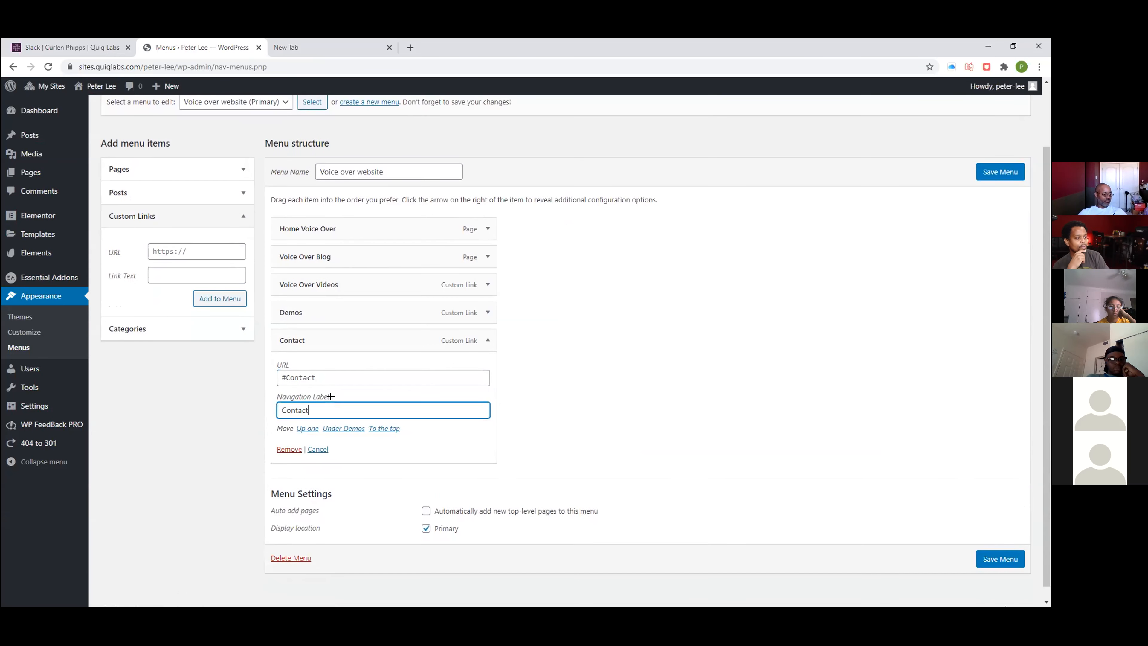
scroll(480, 449, "up", 2)
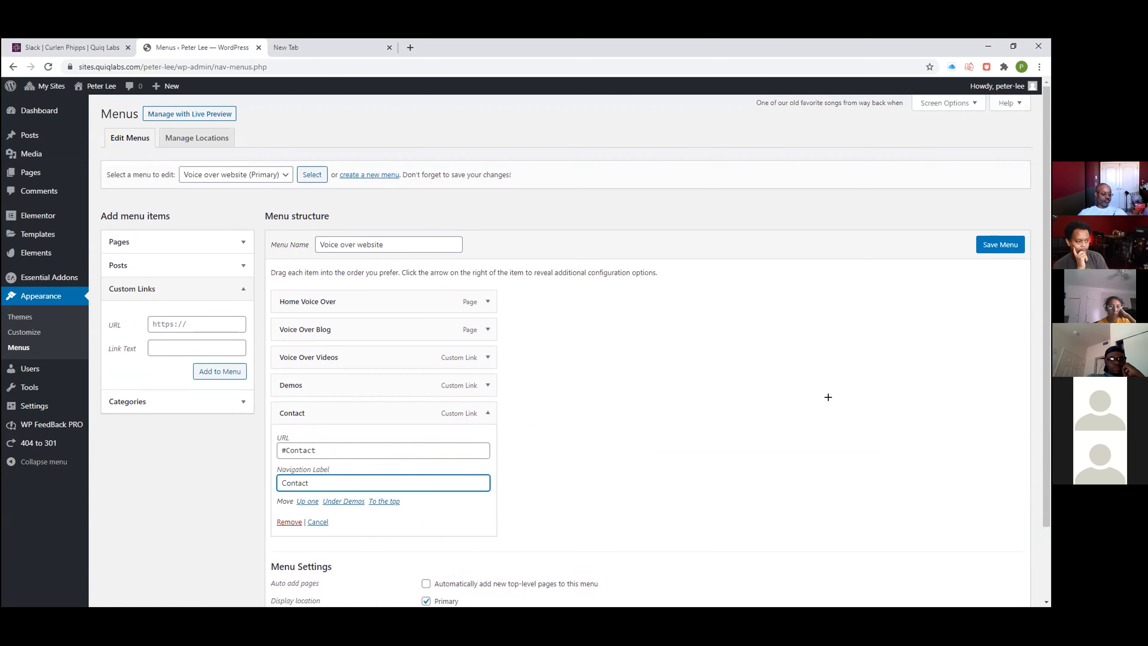
left_click(996, 241)
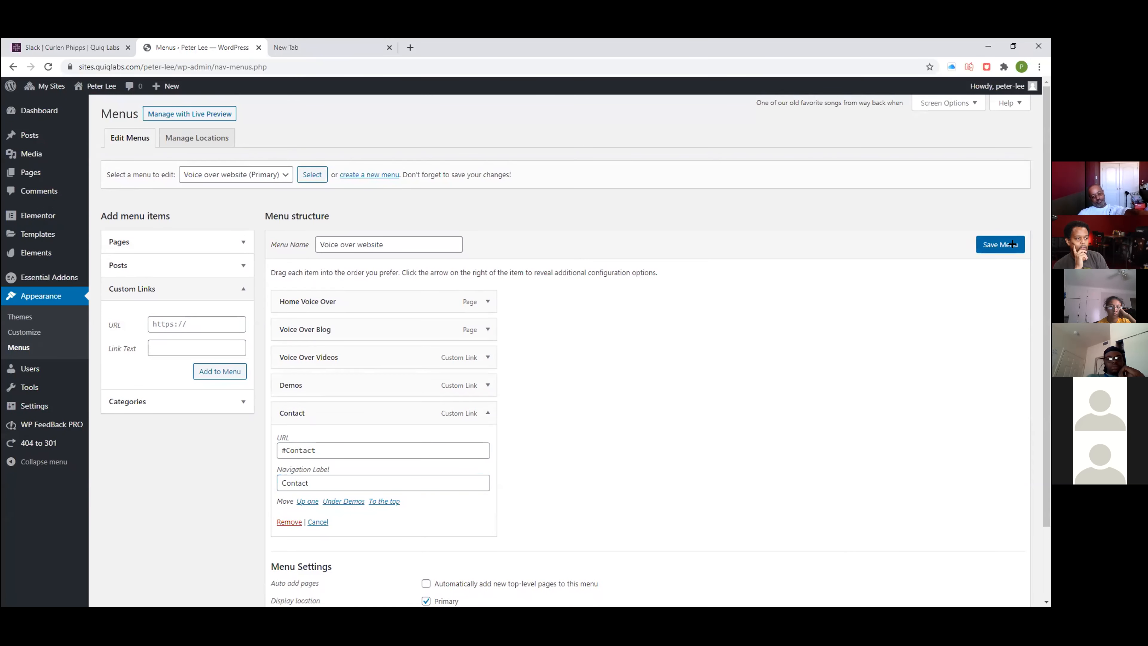
- Visit the live site and test the Demos, Contact and Voice Over Videos menu links against their page sections
left_click(100, 86)
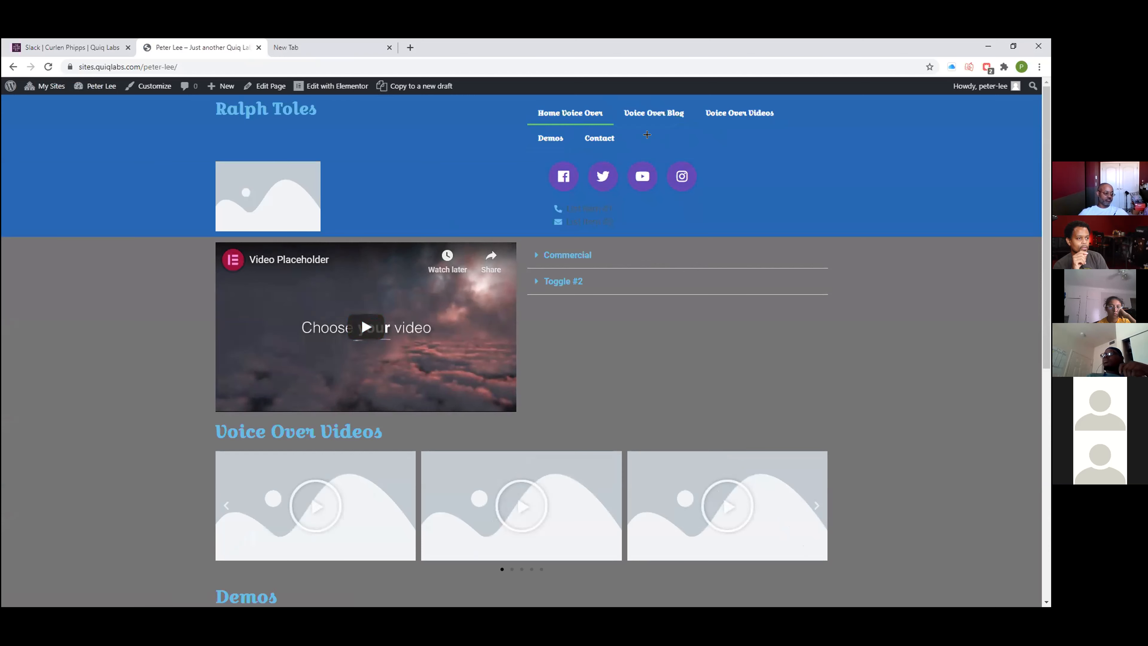
left_click(543, 133)
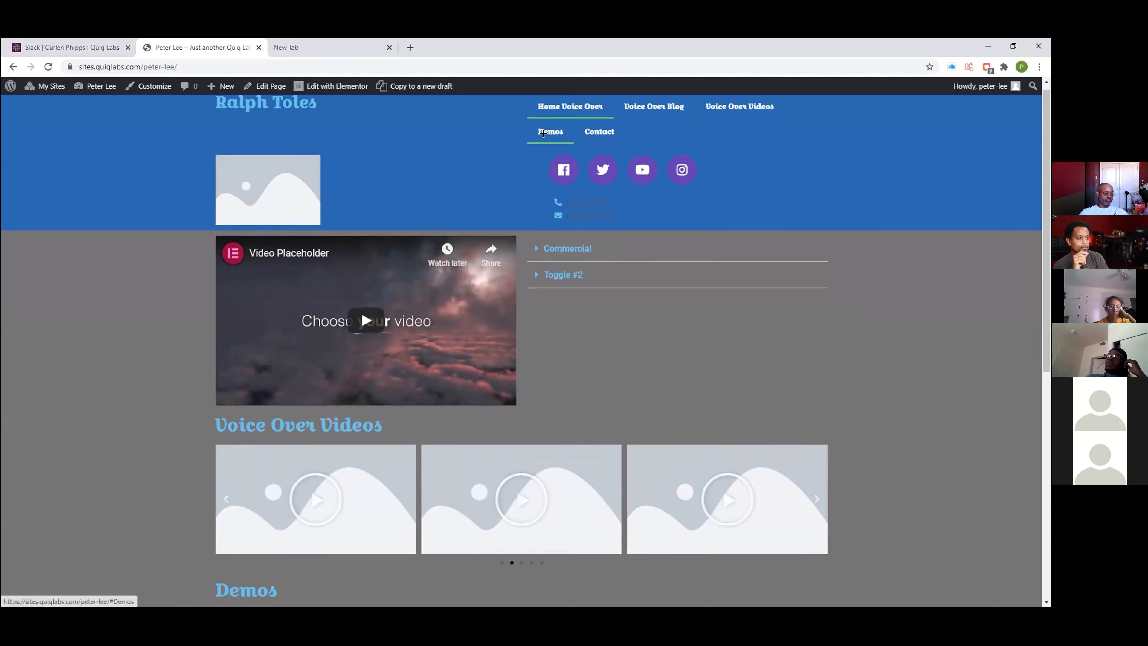
scroll(615, 192, "down", 7)
scroll(622, 204, "up", 3)
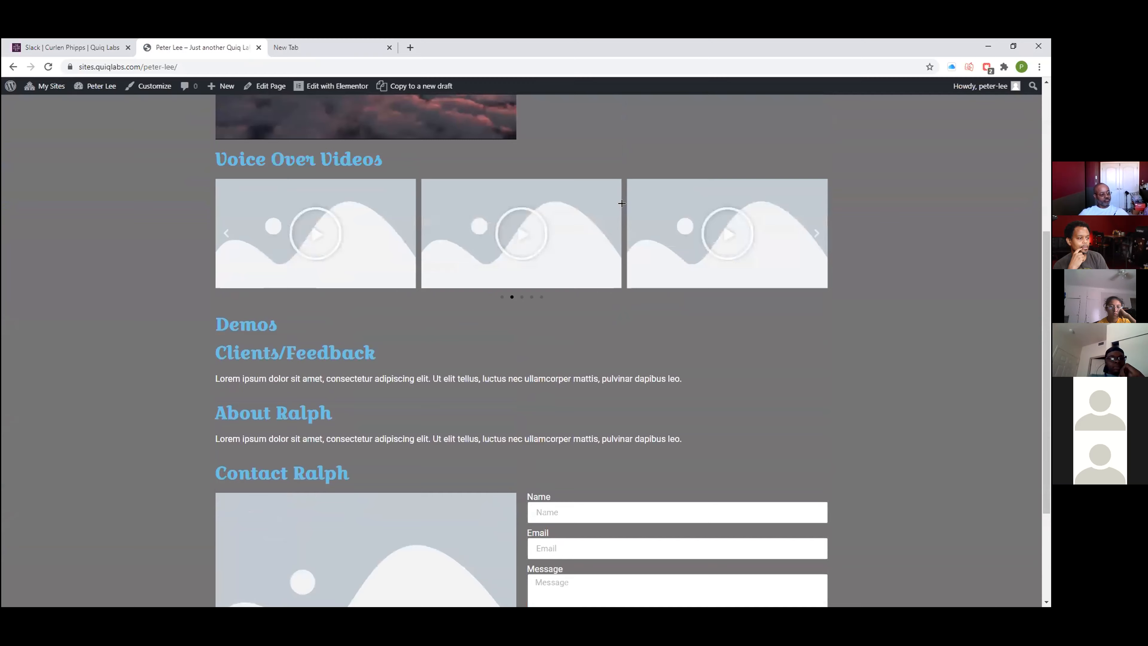
scroll(621, 204, "up", 5)
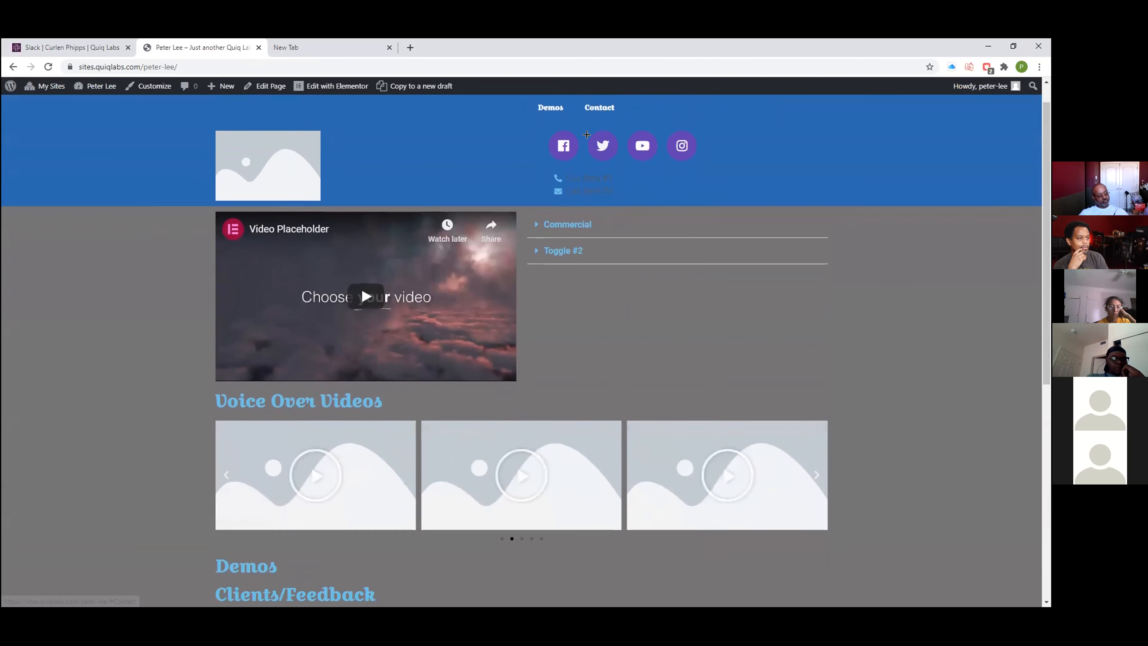
scroll(586, 135, "down", 8)
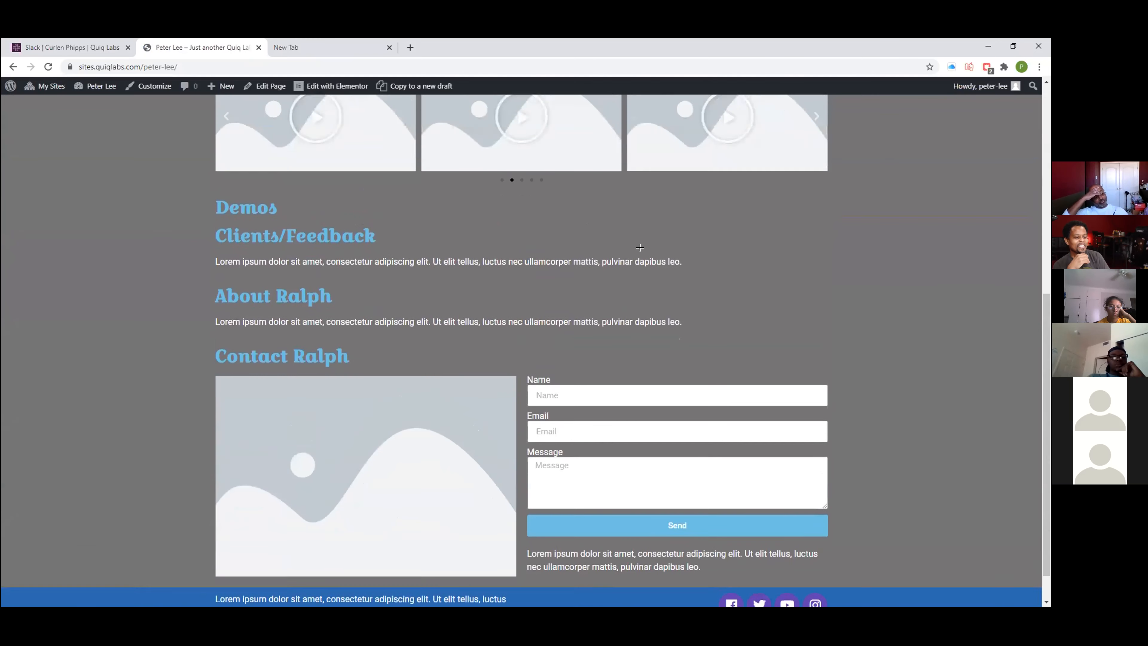
scroll(640, 247, "up", 9)
left_click(732, 111)
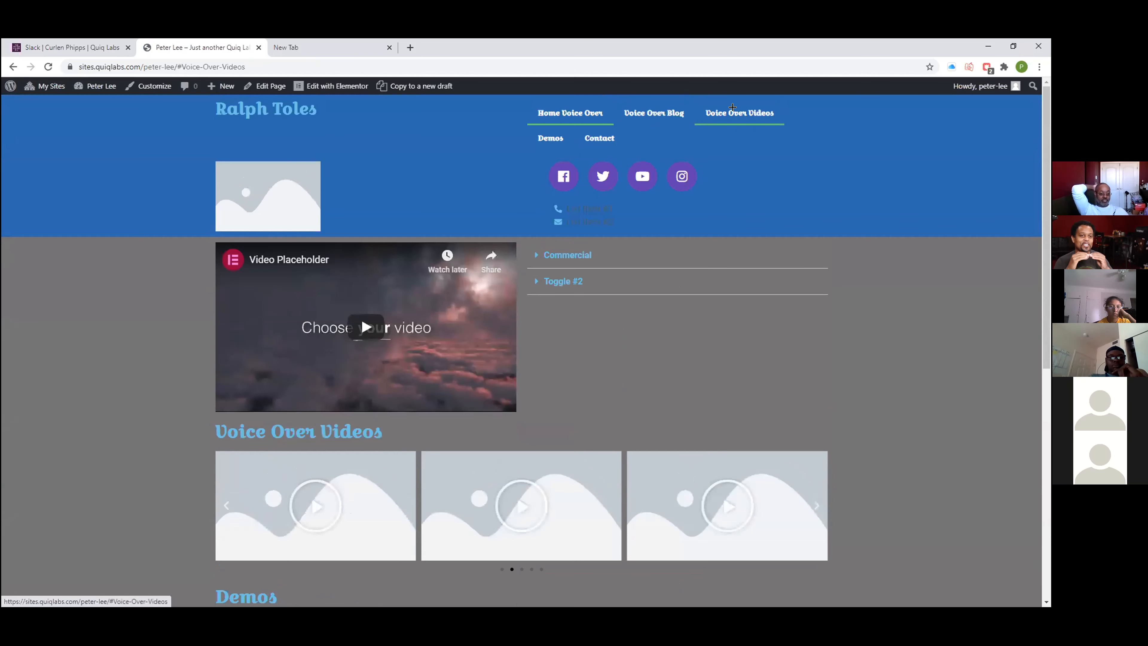
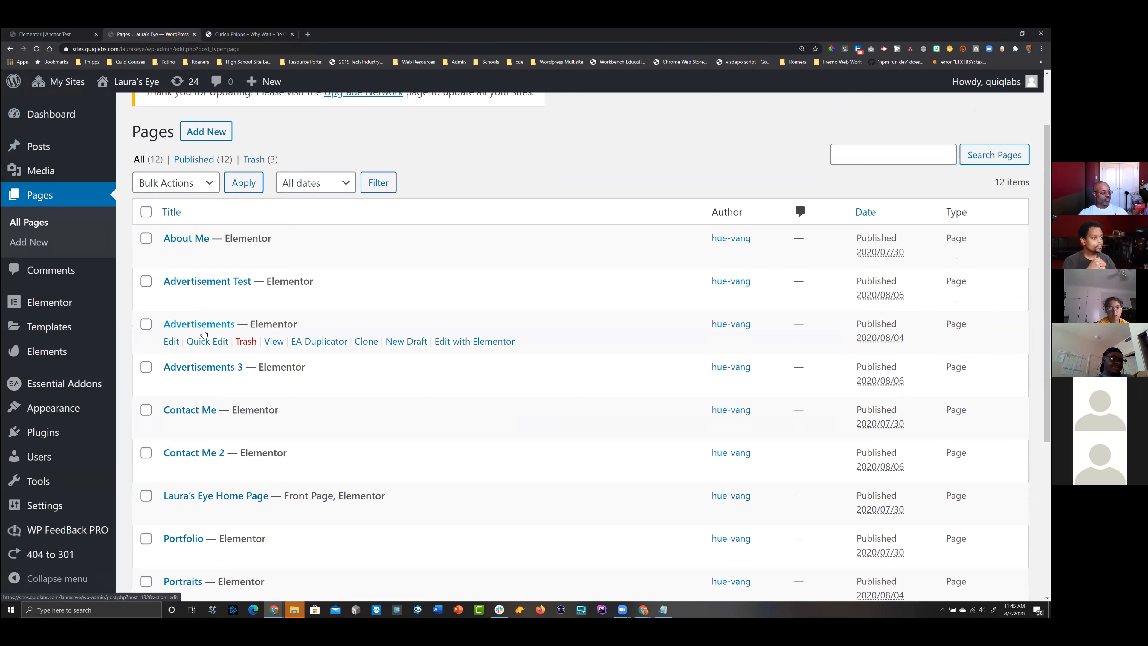
- Open the Advertisements page of the Laura's Eye site in Elementor and examine its header, navigation menu and image carousel
left_click(476, 343)
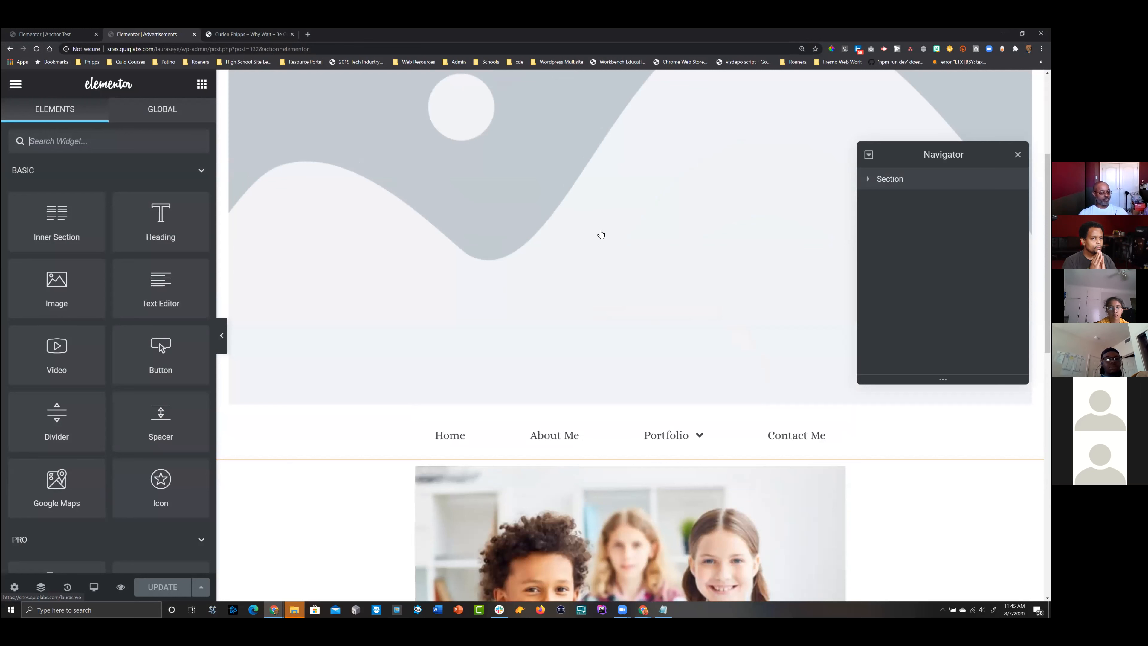
scroll(605, 268, "up", 5)
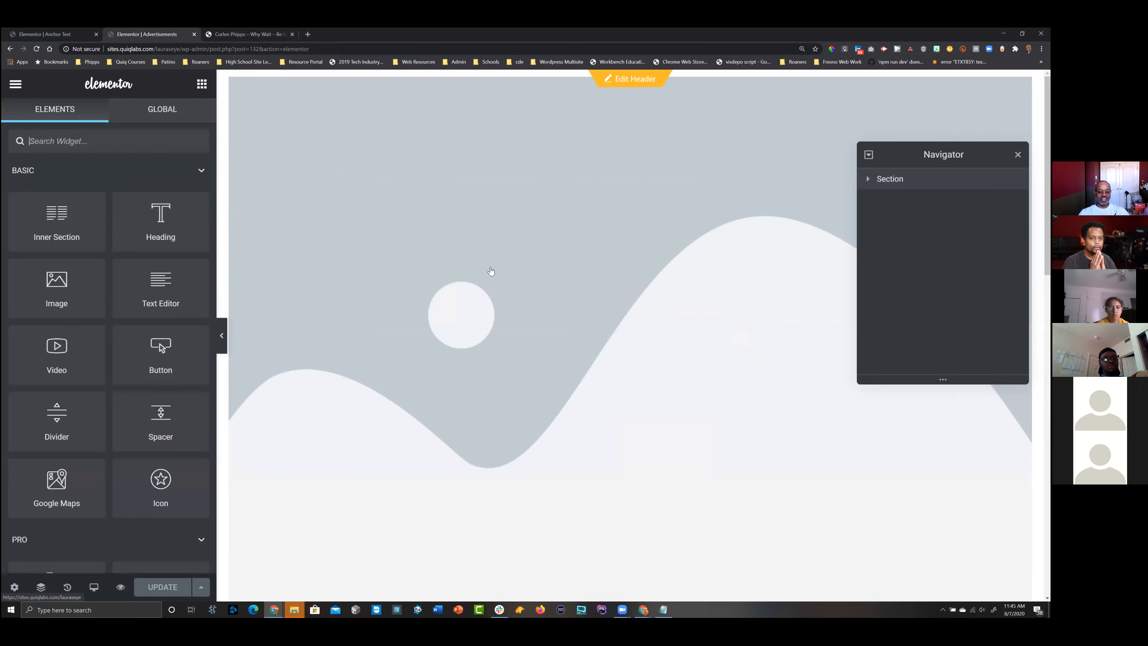
scroll(500, 308, "down", 3)
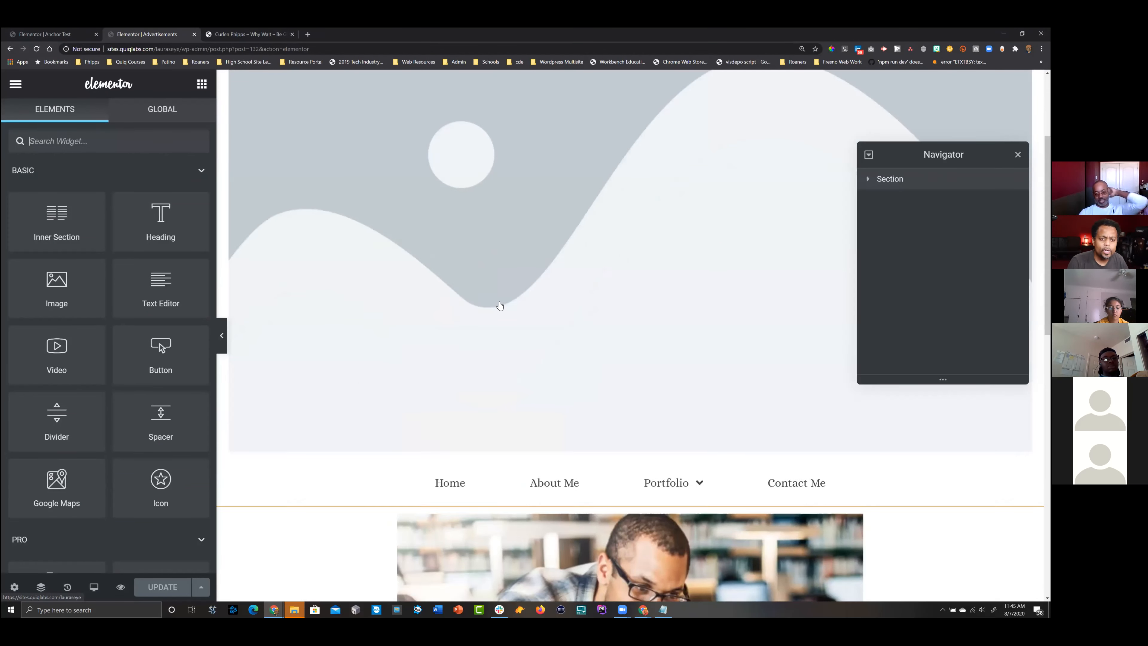
scroll(500, 305, "down", 2)
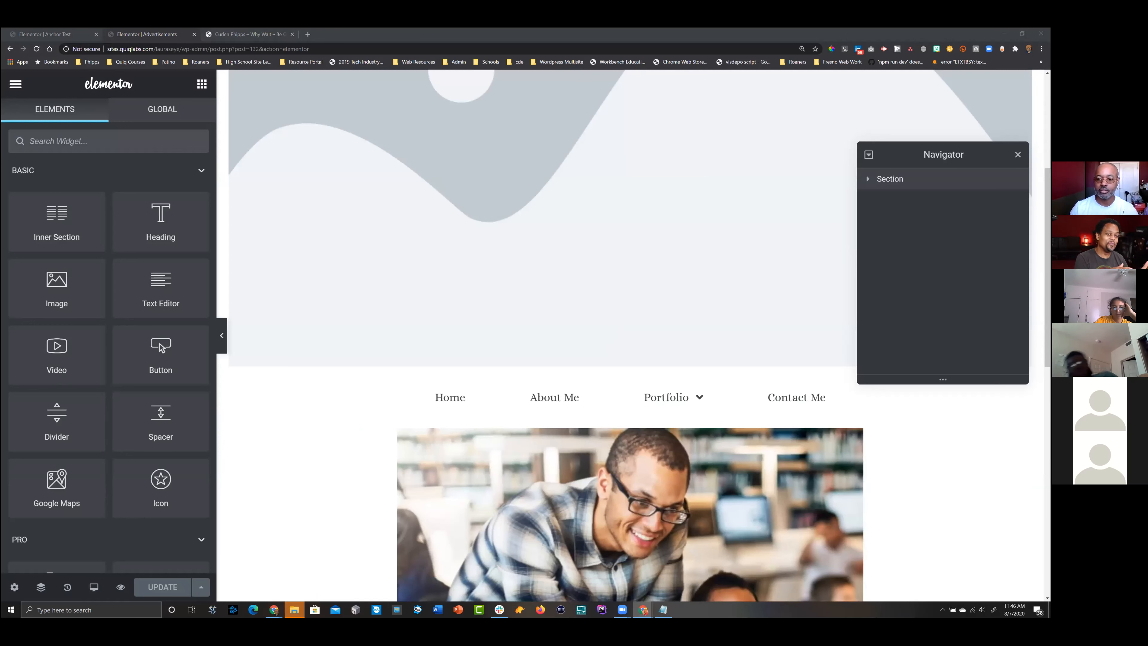
- Switch to Gmail in a new browser tab and search the mailbox for the client's messages by e-mail address
key("alt+Tab")
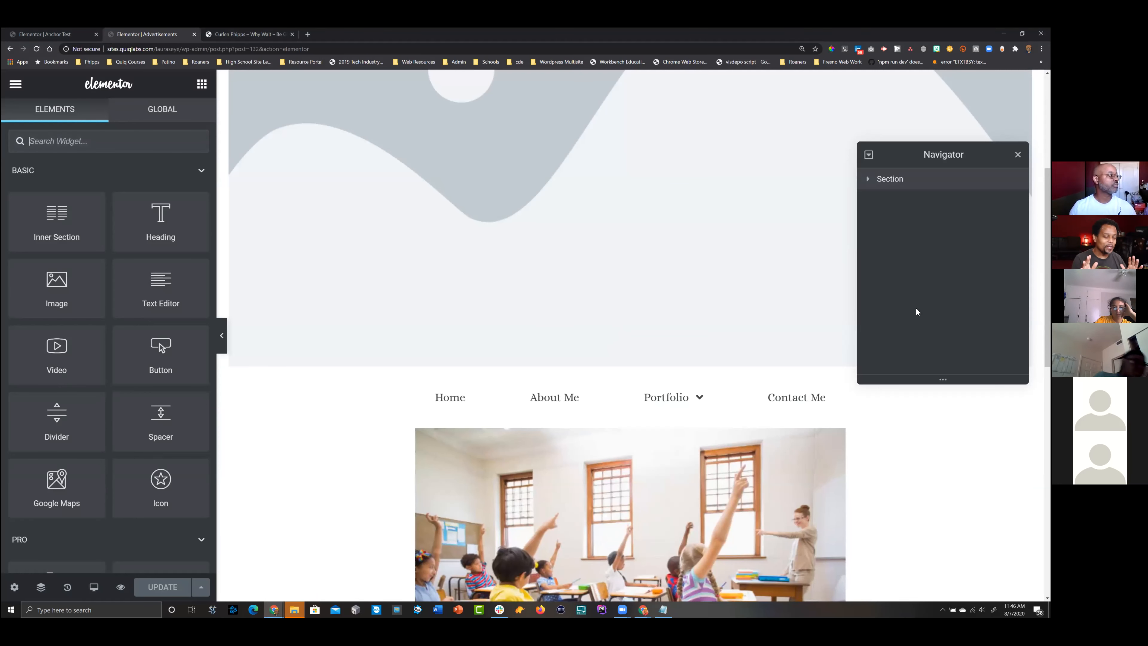
key("ctrl+t")
type("gm")
key("Return")
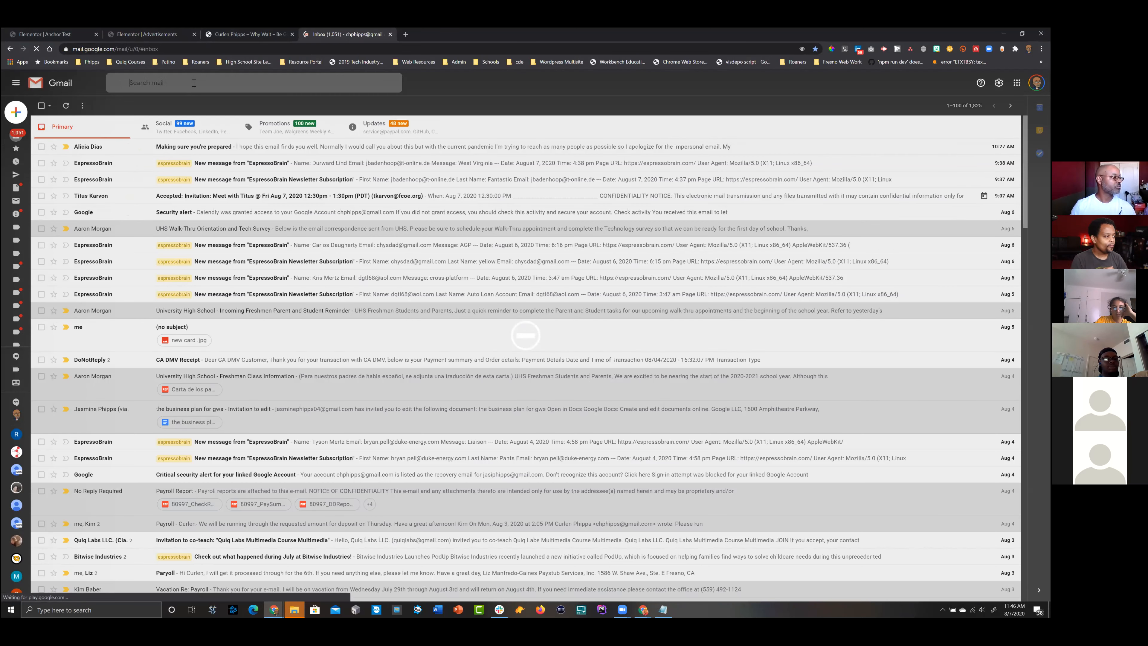
left_click(194, 83)
type("laura")
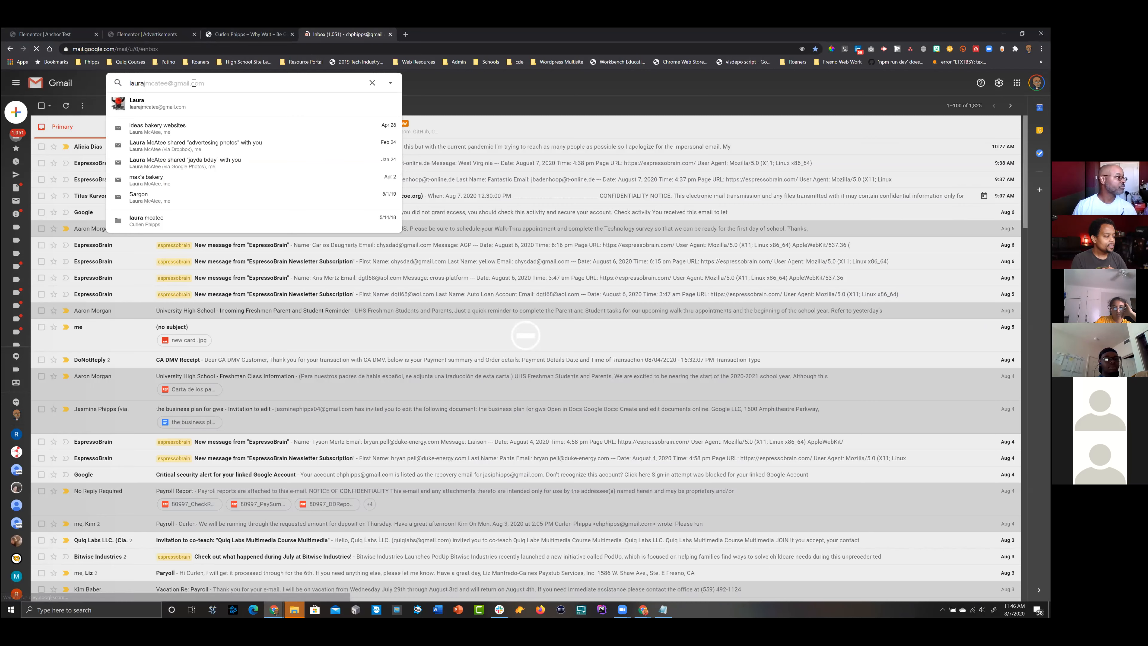
key("Tab")
key("Return")
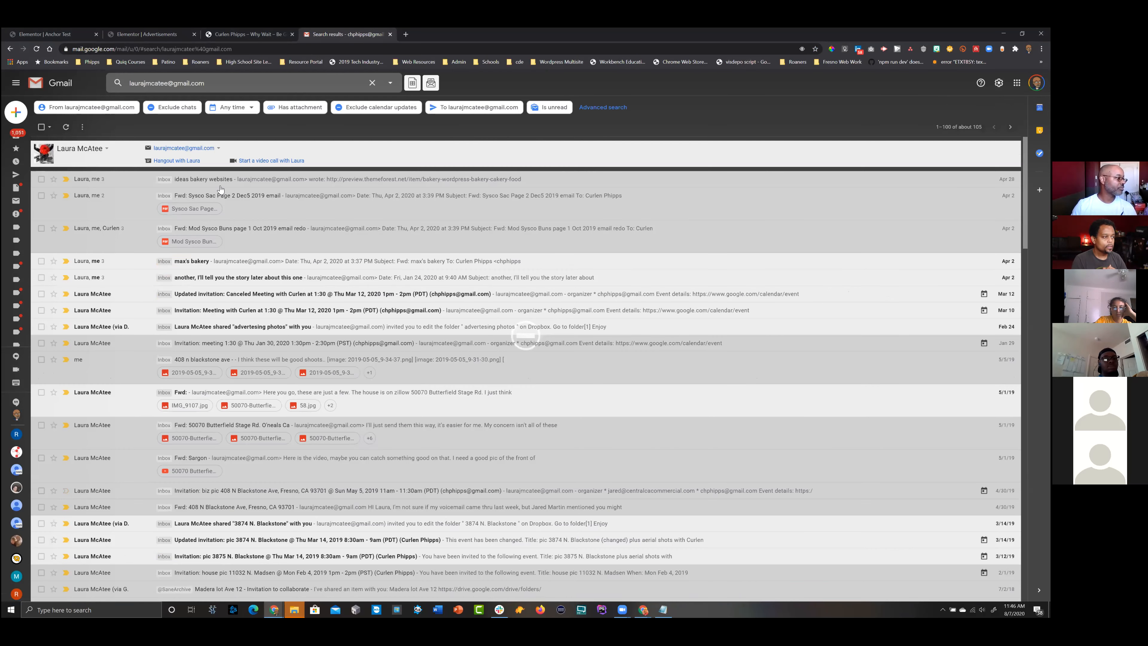
left_click(230, 83)
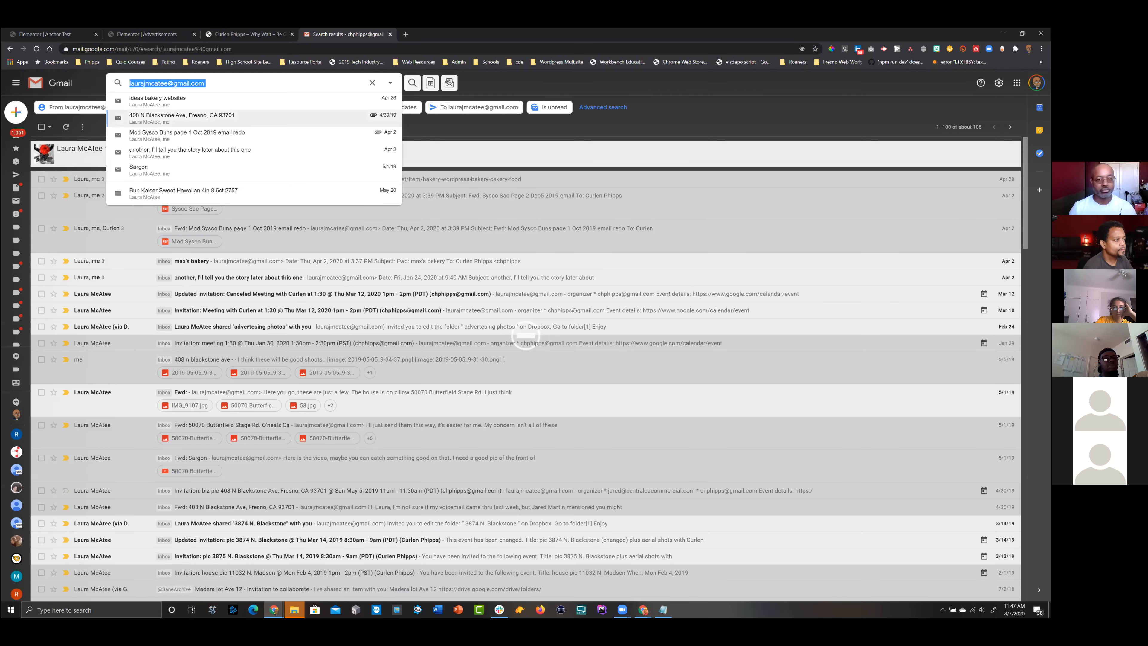
key("alt+Tab")
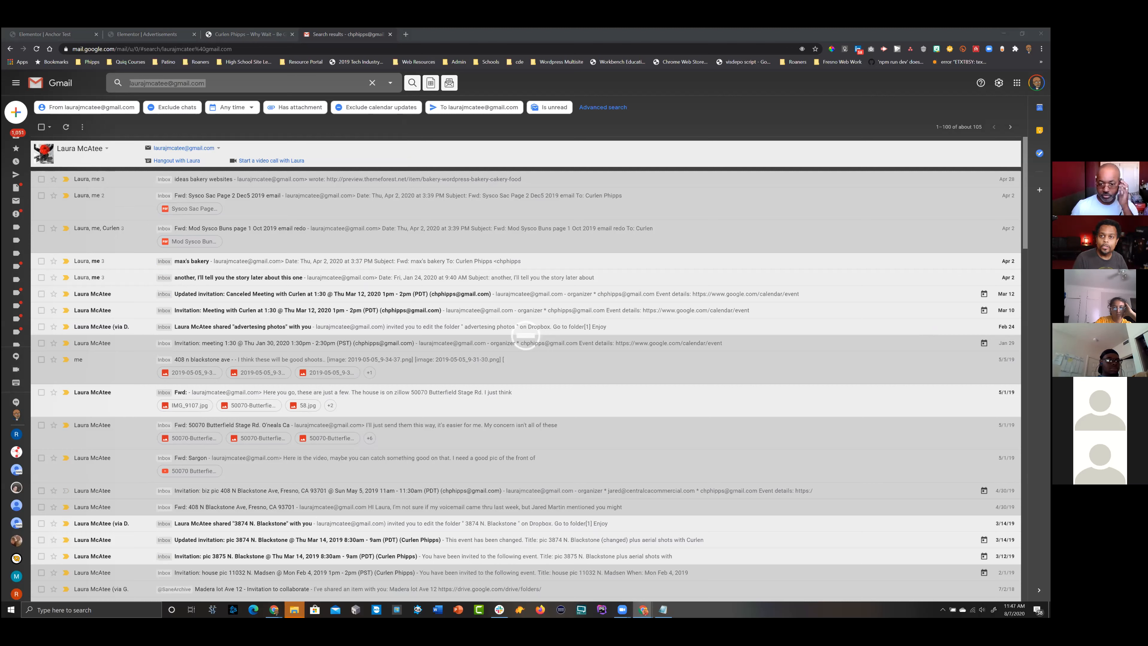
key("alt+Tab")
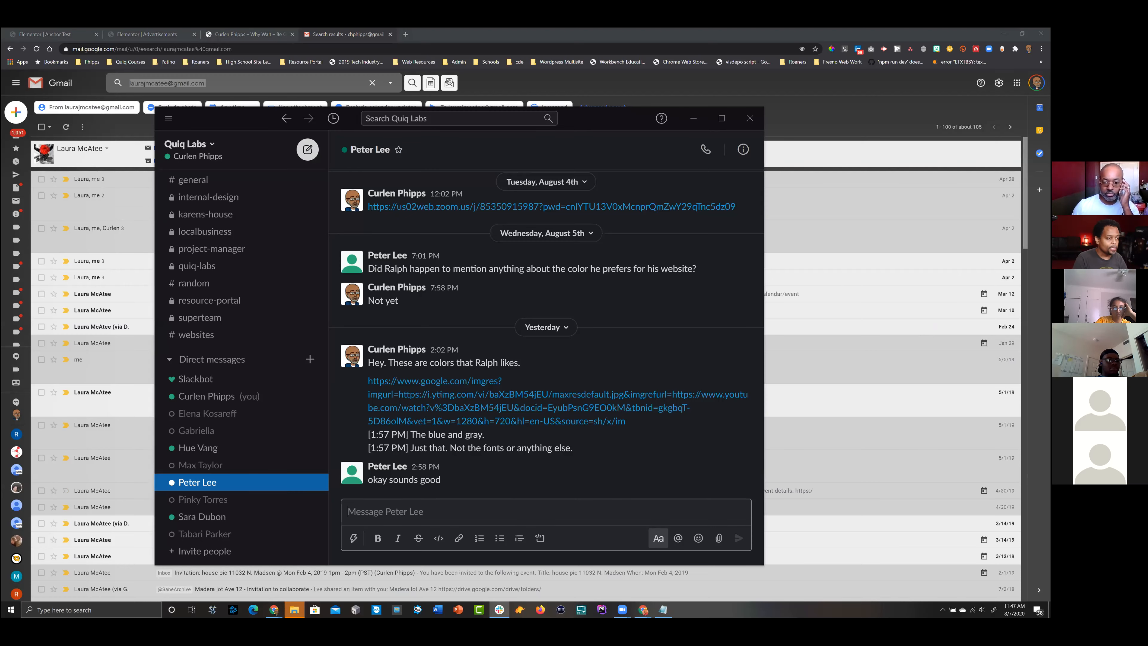
key("alt+Tab")
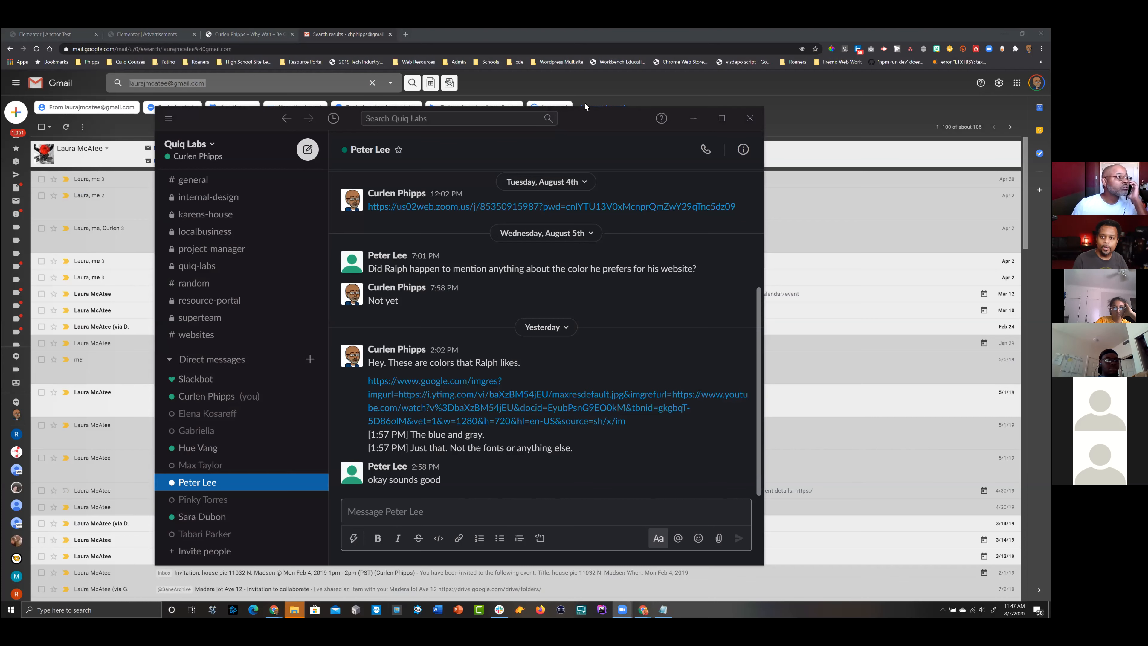
- Return from the client's search results to the Gmail inbox
left_click(299, 43)
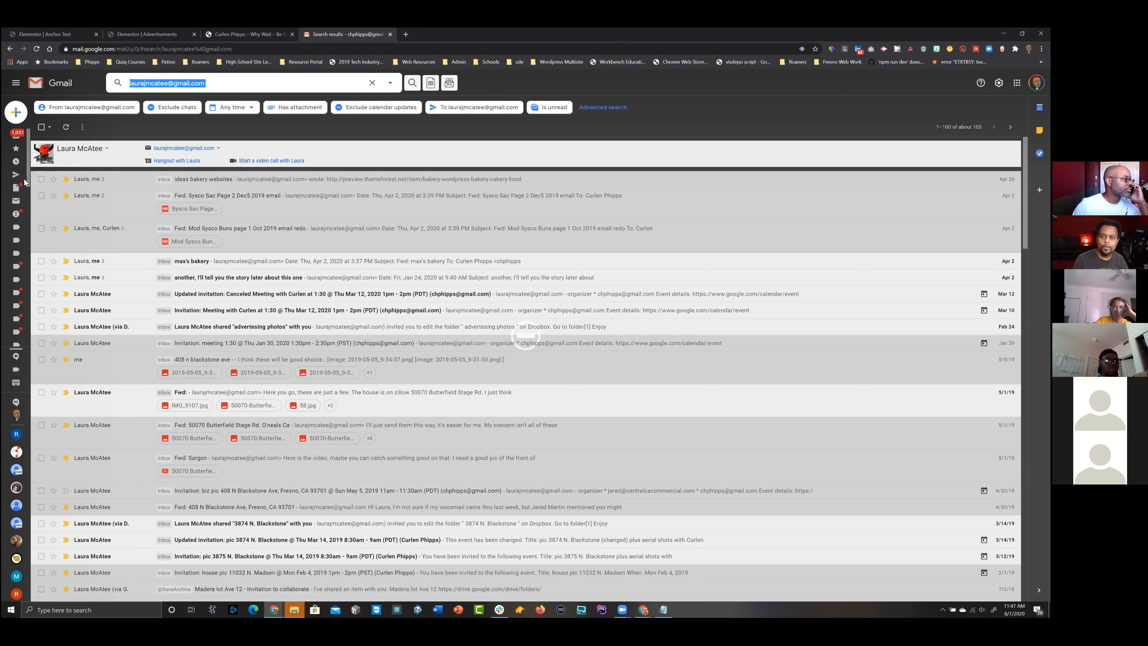
mouse_move(26, 184)
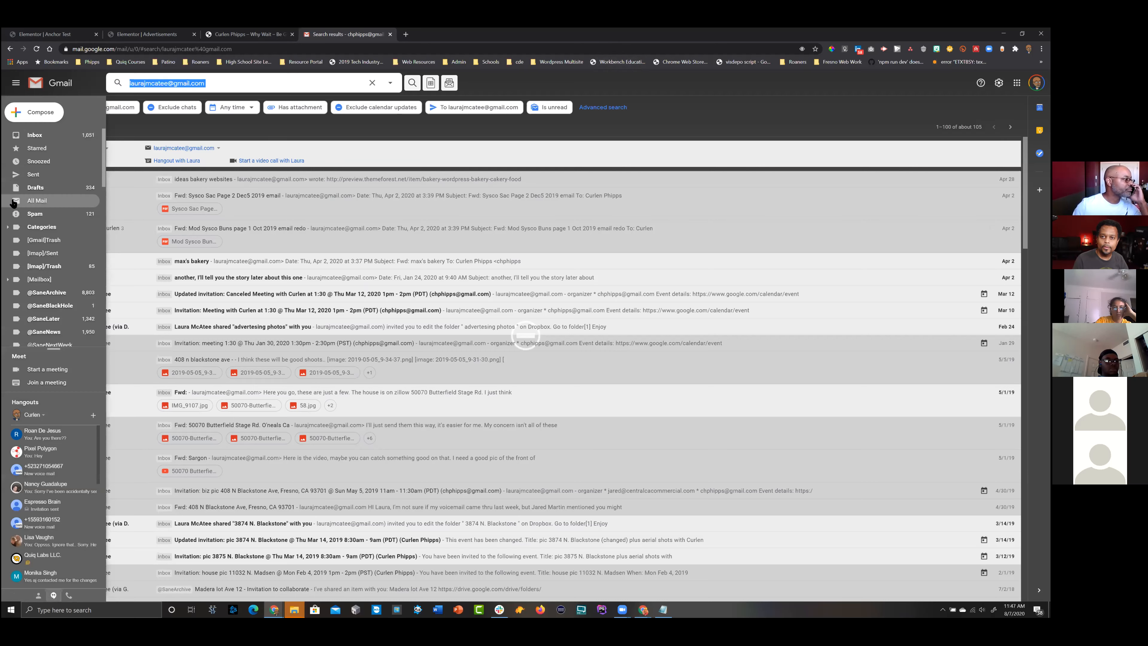
left_click(28, 136)
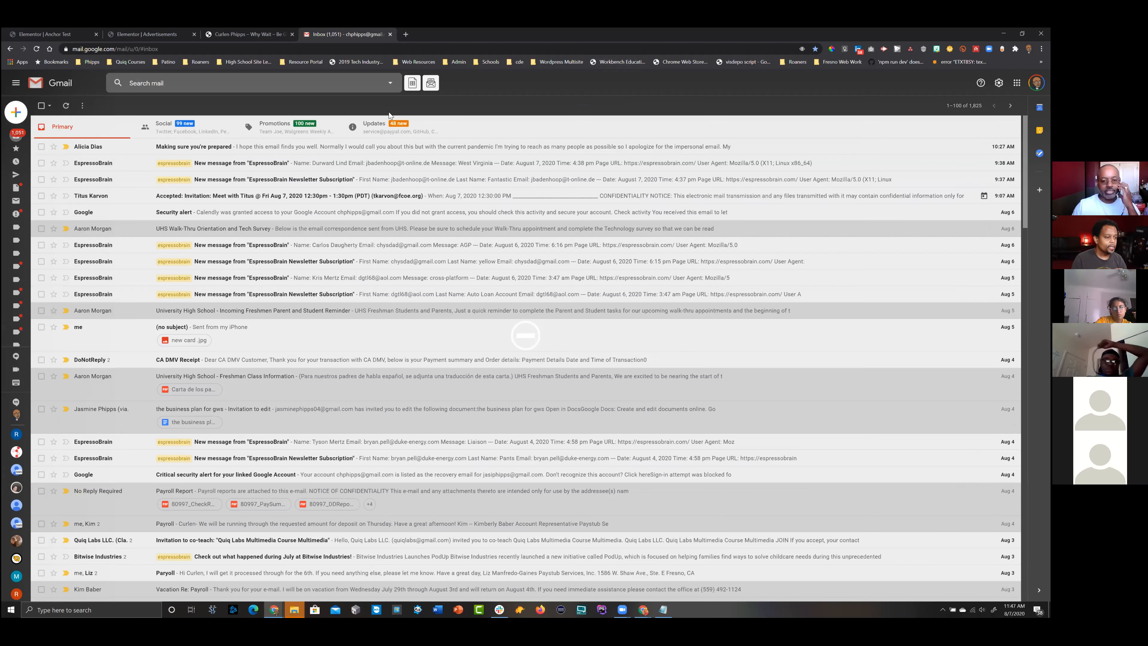
left_click(388, 122)
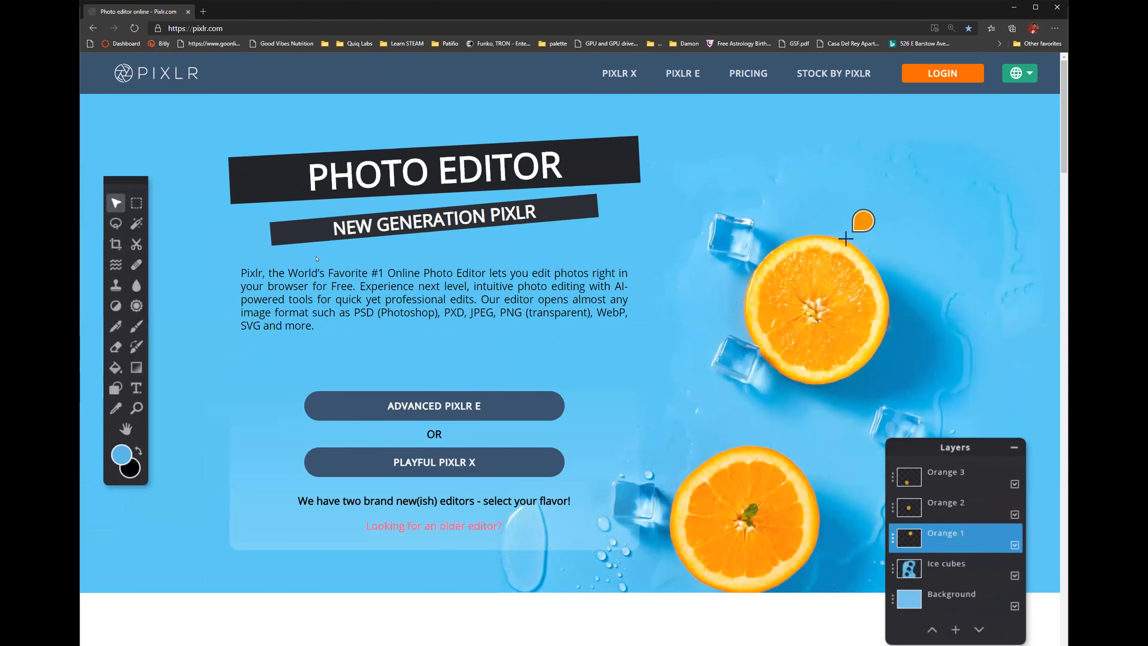
left_click(330, 405)
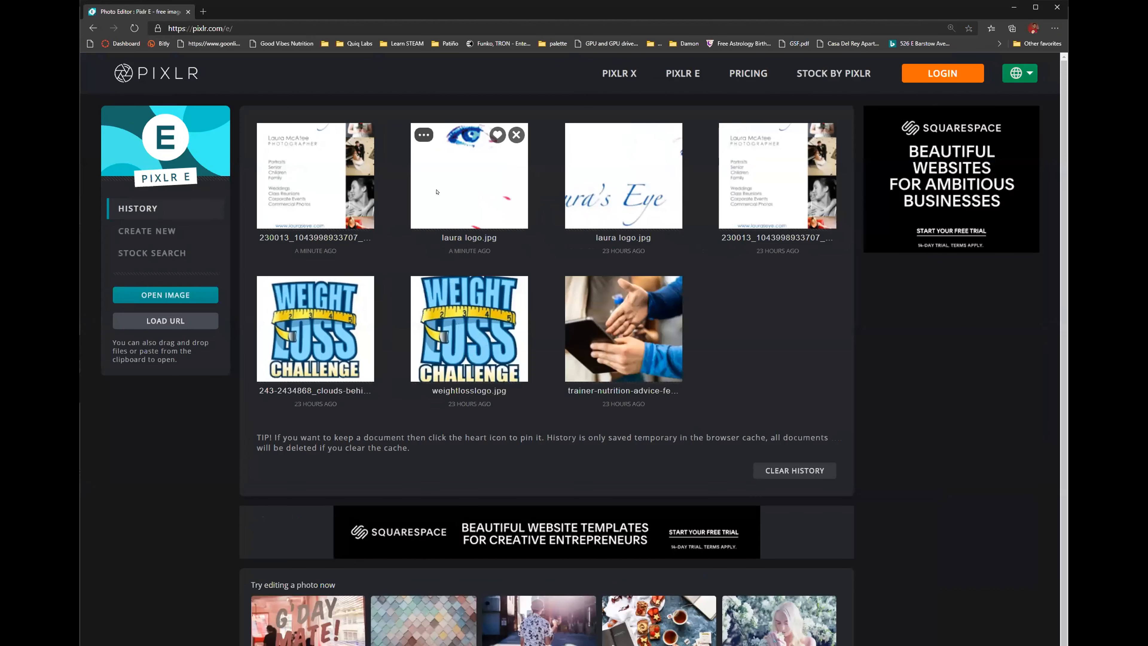
left_click(466, 191)
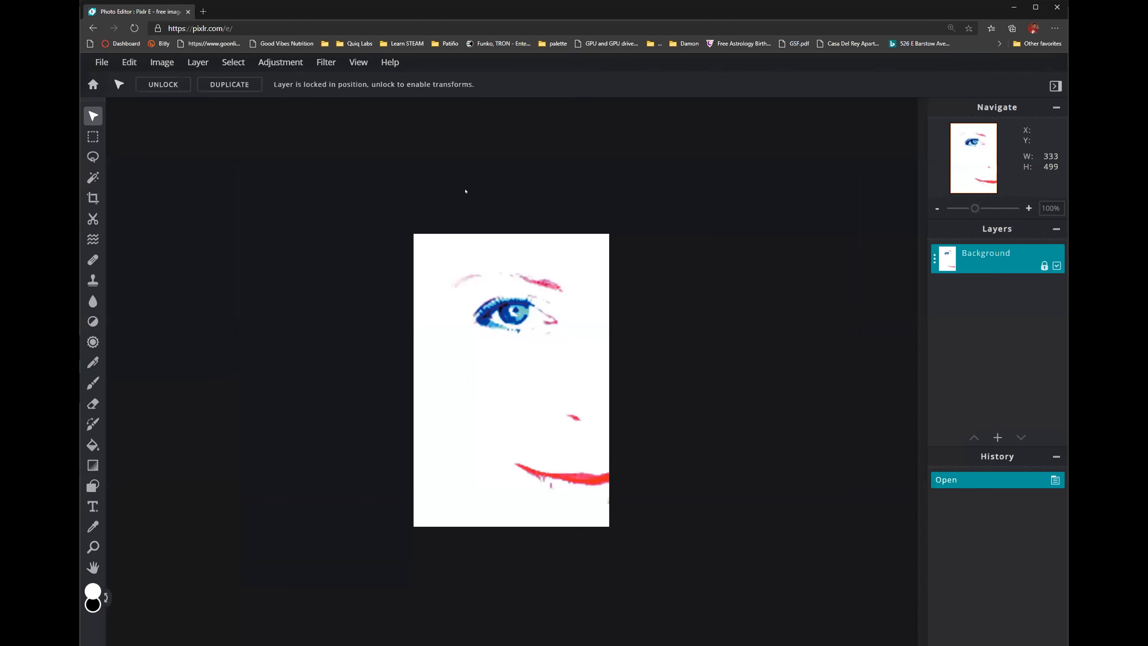
left_click(92, 85)
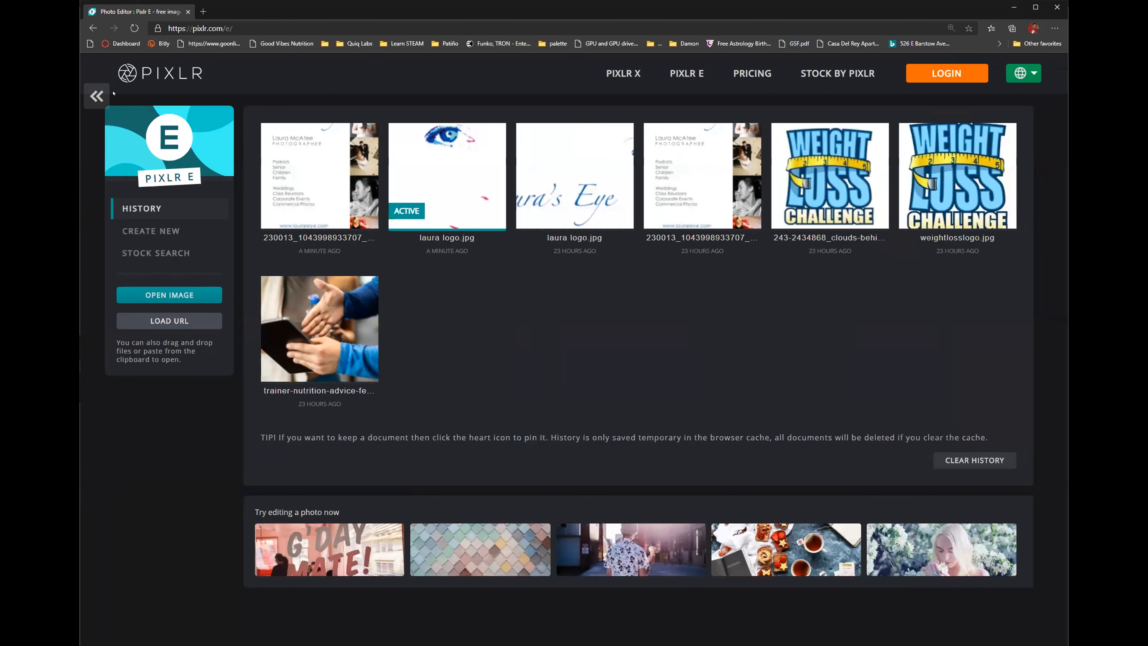
left_click(96, 92)
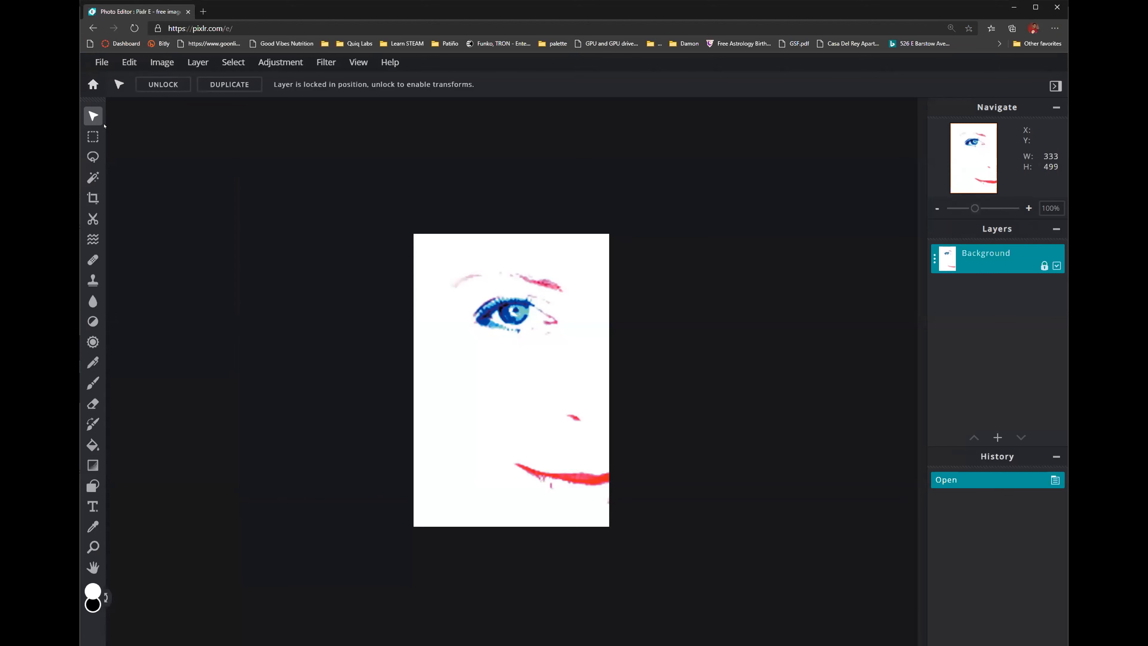
left_click(92, 85)
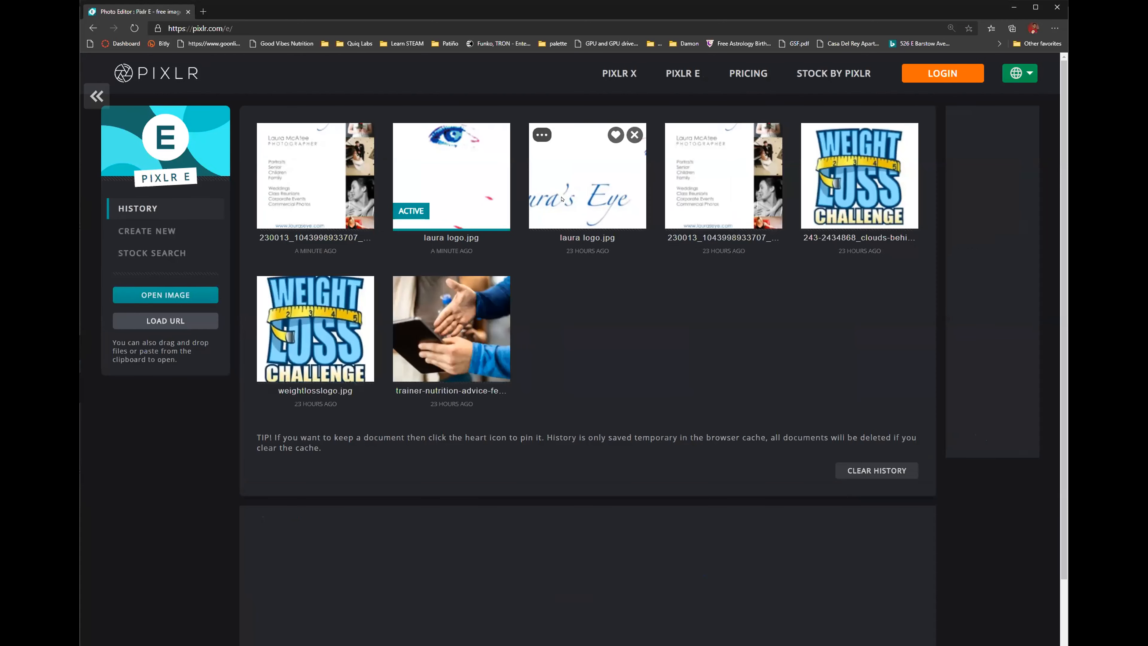
left_click(362, 190)
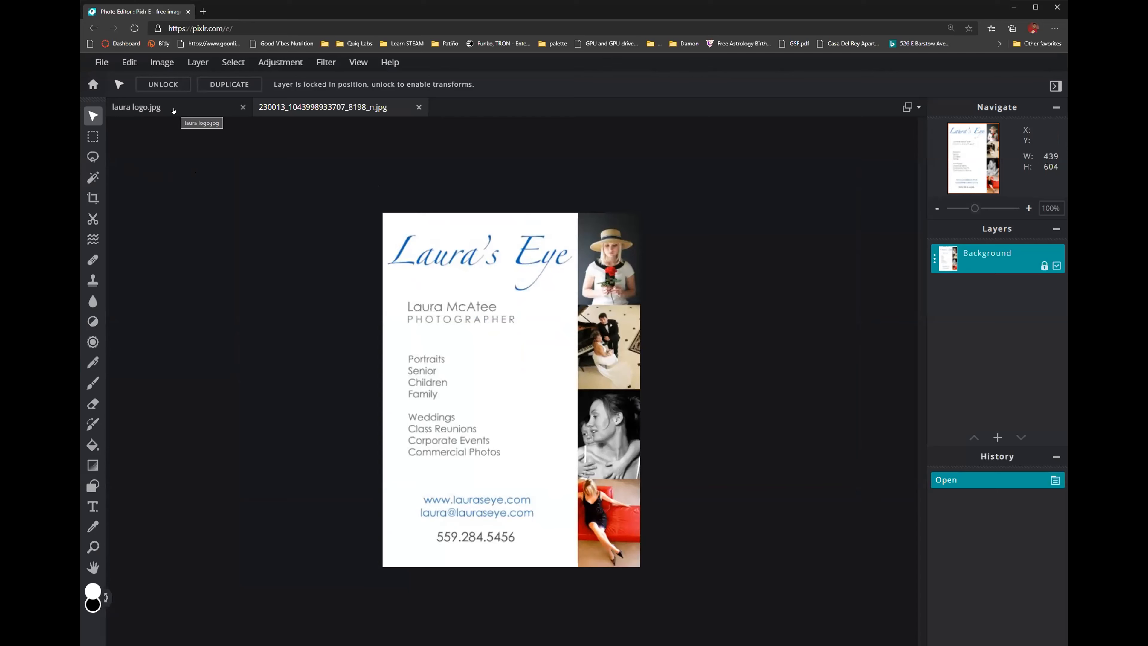
- Compare the eye image in laura logo.jpg, enlarged to 100%, with the Laura's Eye business card image
left_click(174, 111)
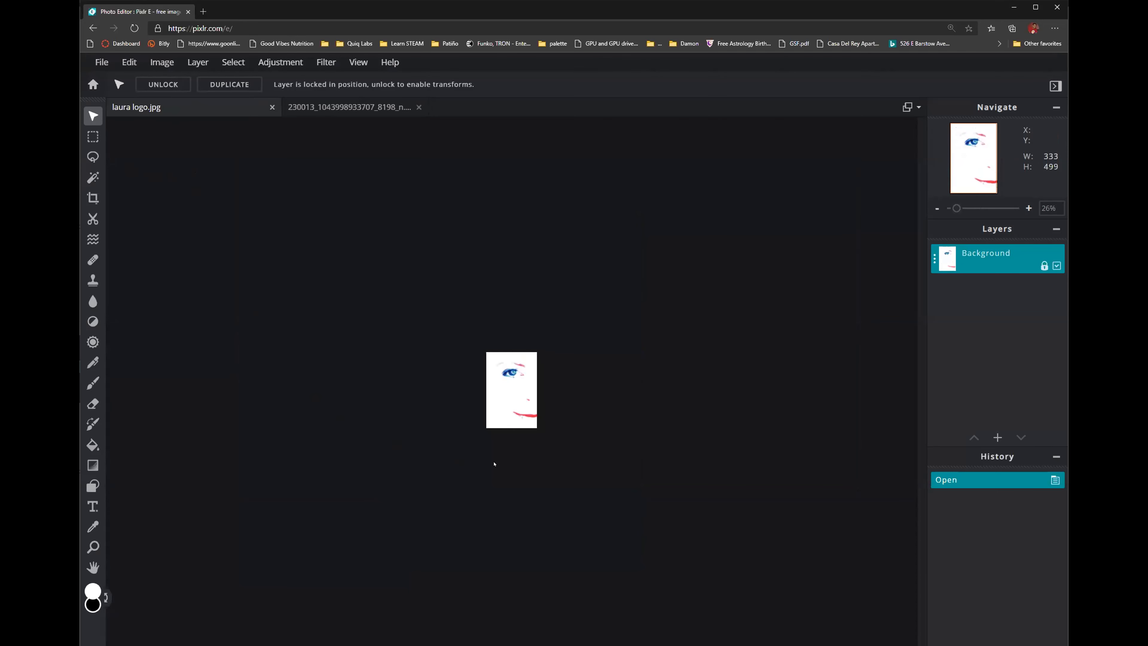
scroll(494, 464, "up", 6)
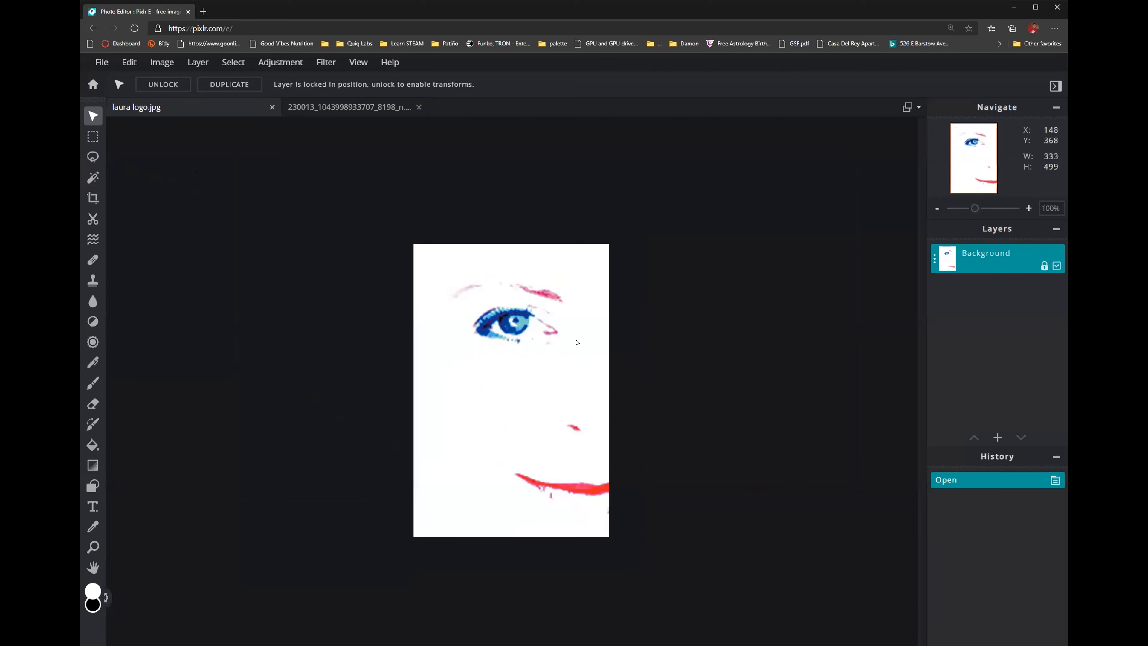
left_click(310, 109)
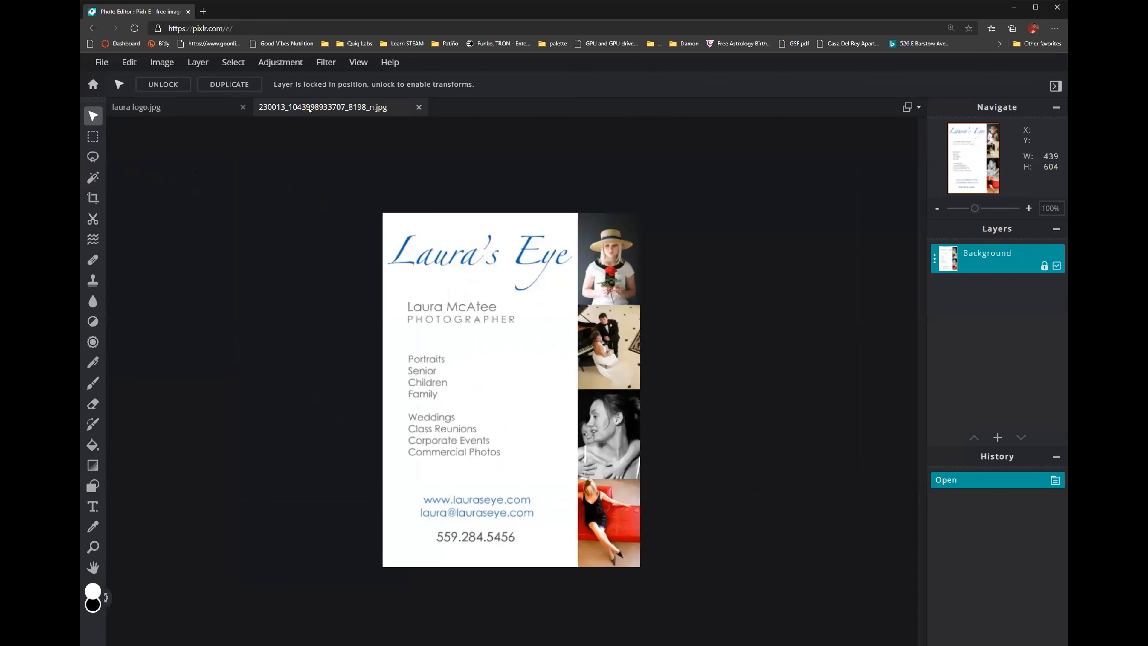
left_click(136, 107)
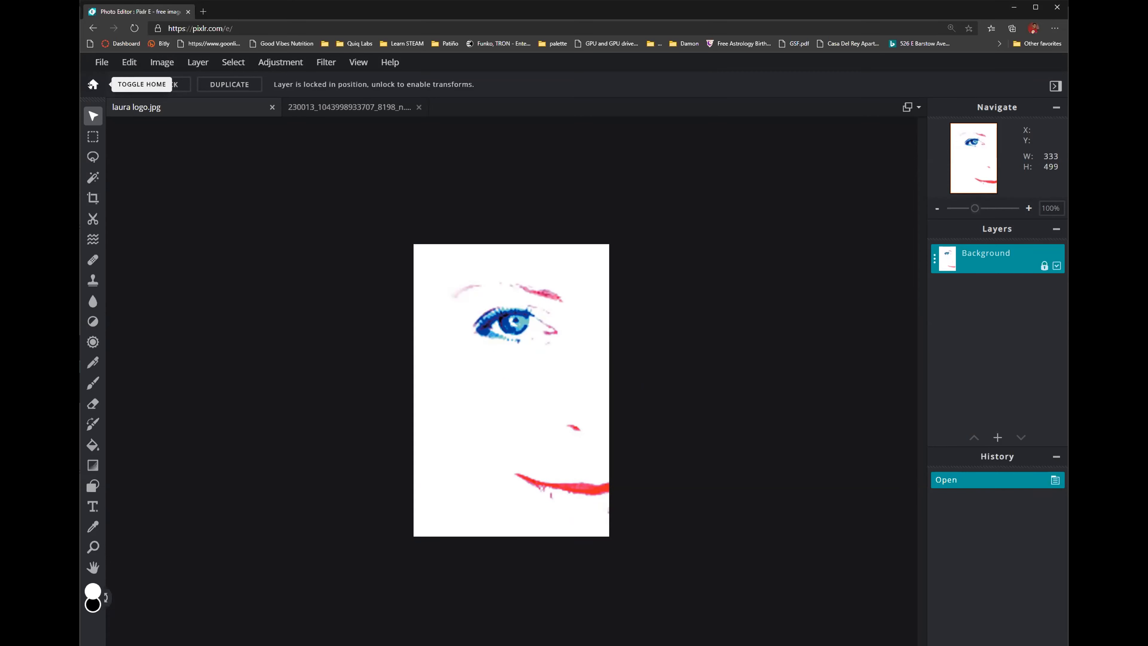
- Remove both weight loss logos and the trainer-nutrition image from the history, and bring up the business card image in the editor
left_click(93, 84)
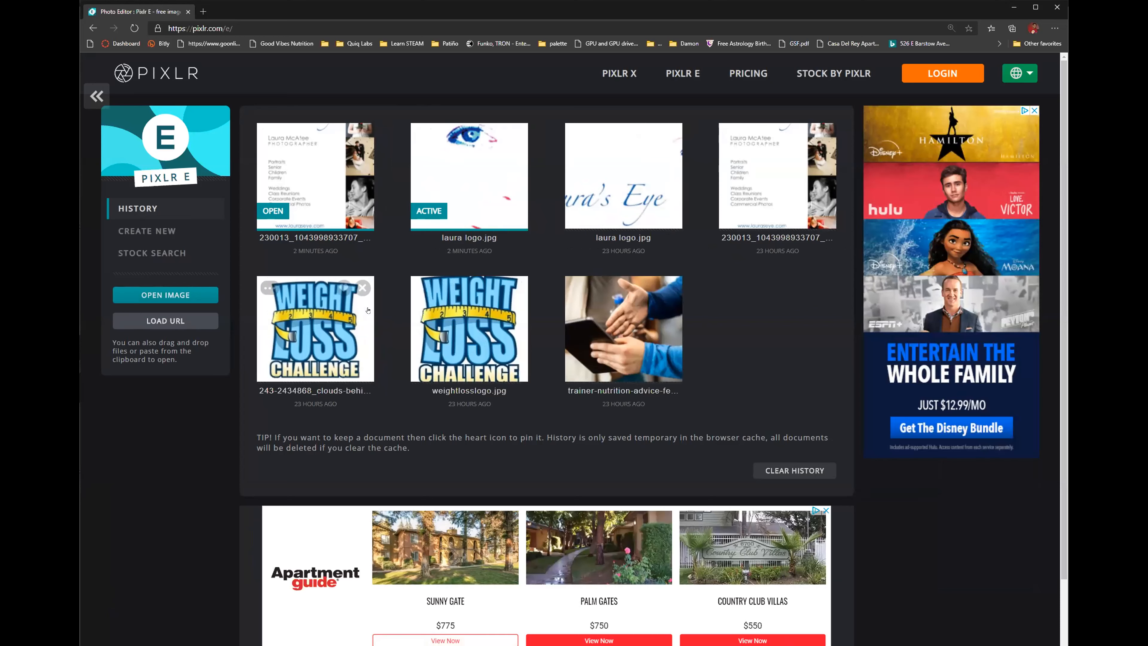
left_click(363, 287)
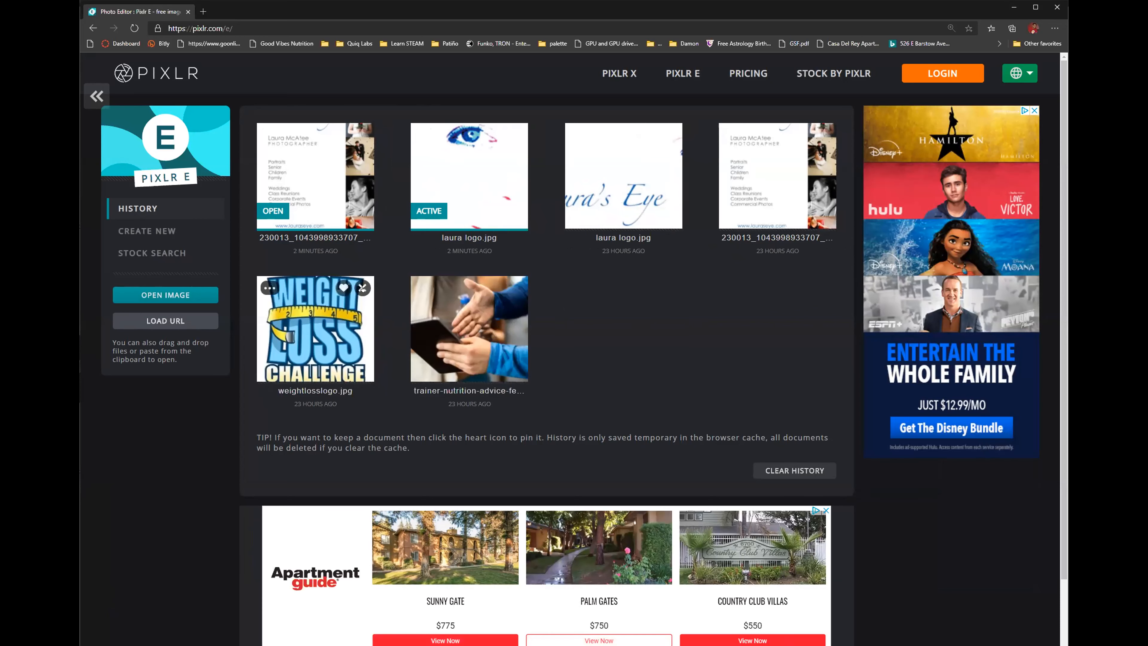
left_click(363, 288)
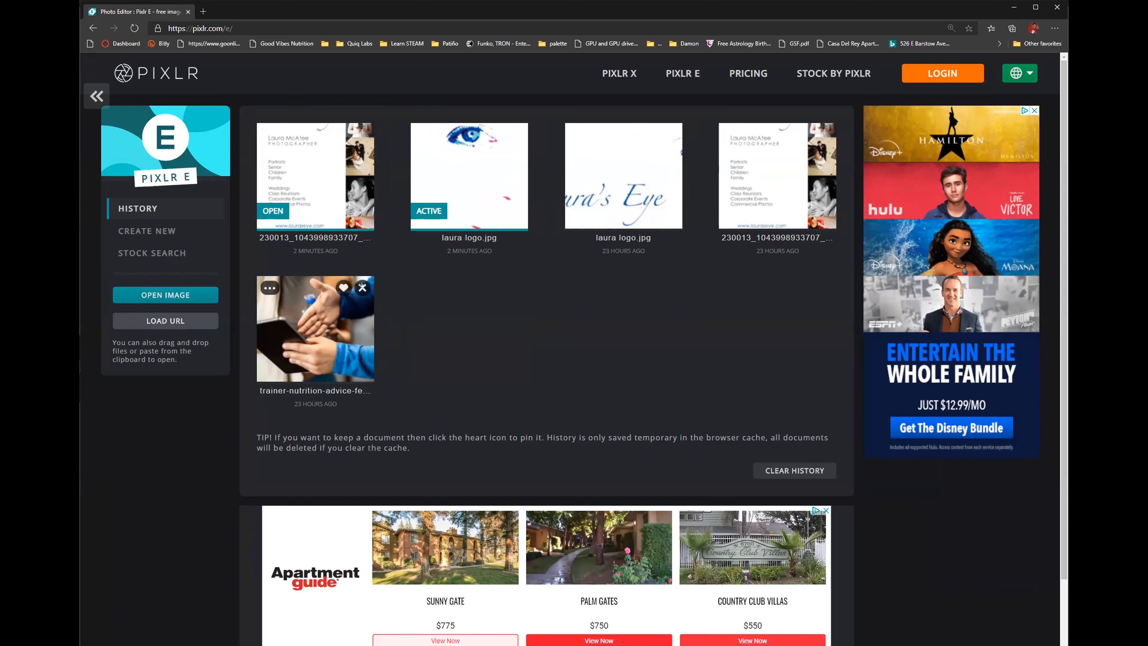
left_click(362, 288)
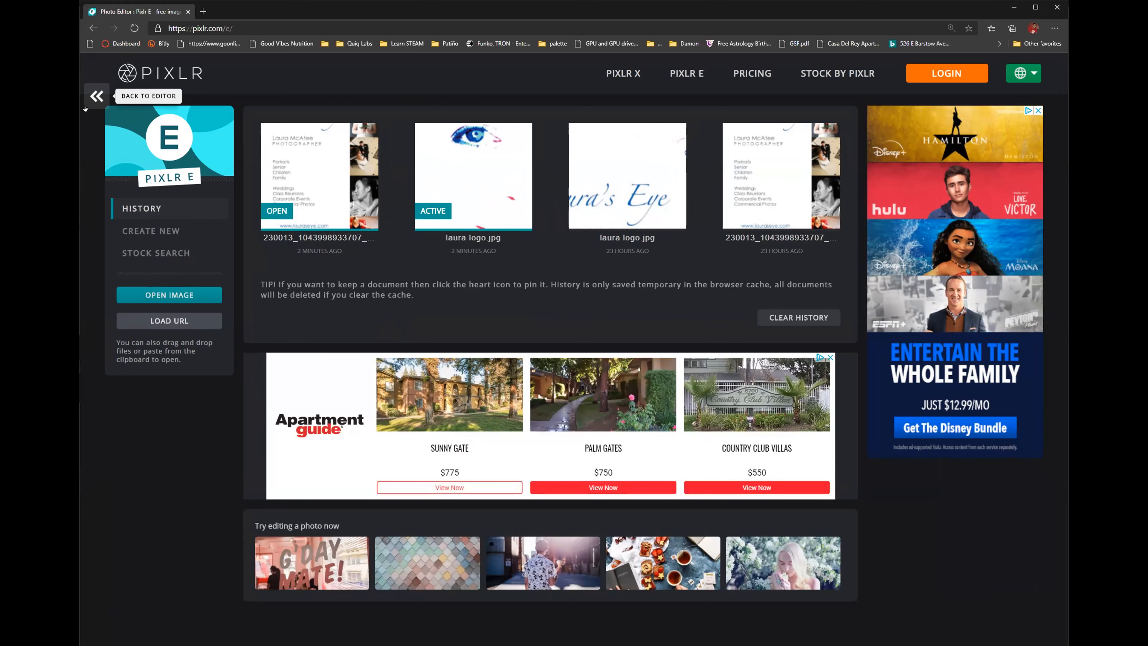
left_click(96, 96)
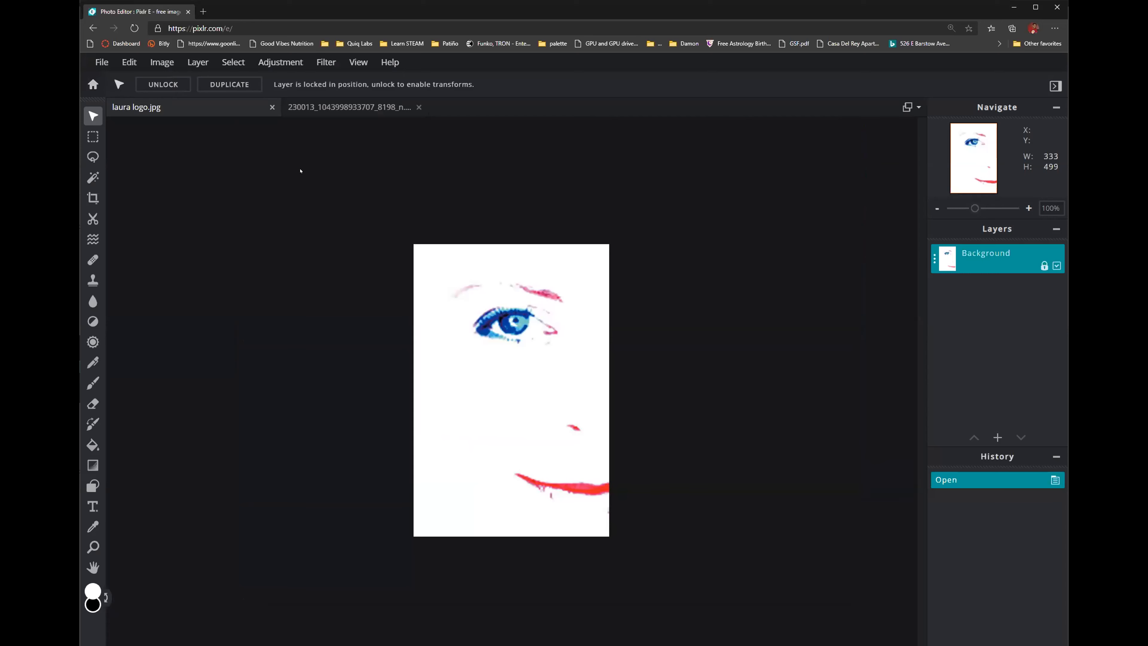
left_click(315, 108)
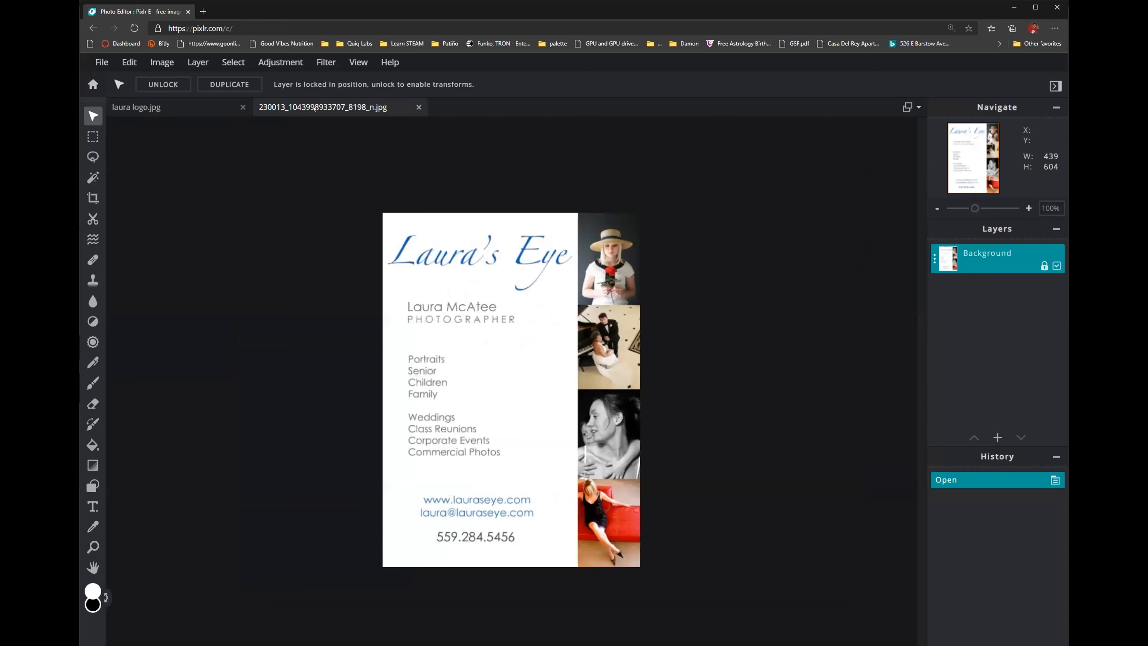